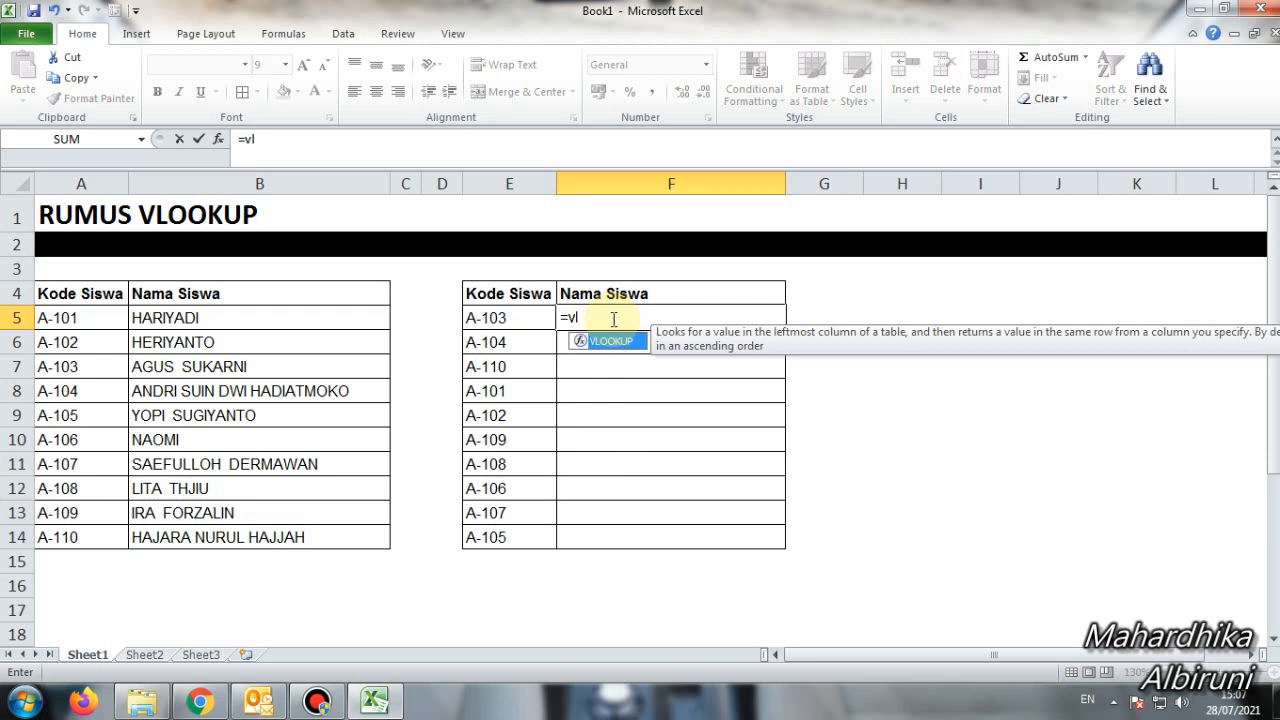
# - Enter the formula =VLOOKUP(E5;$A$4:$B$14;2;0) in cell F5 and fill it down to F14
pyautogui.write('ookup(')
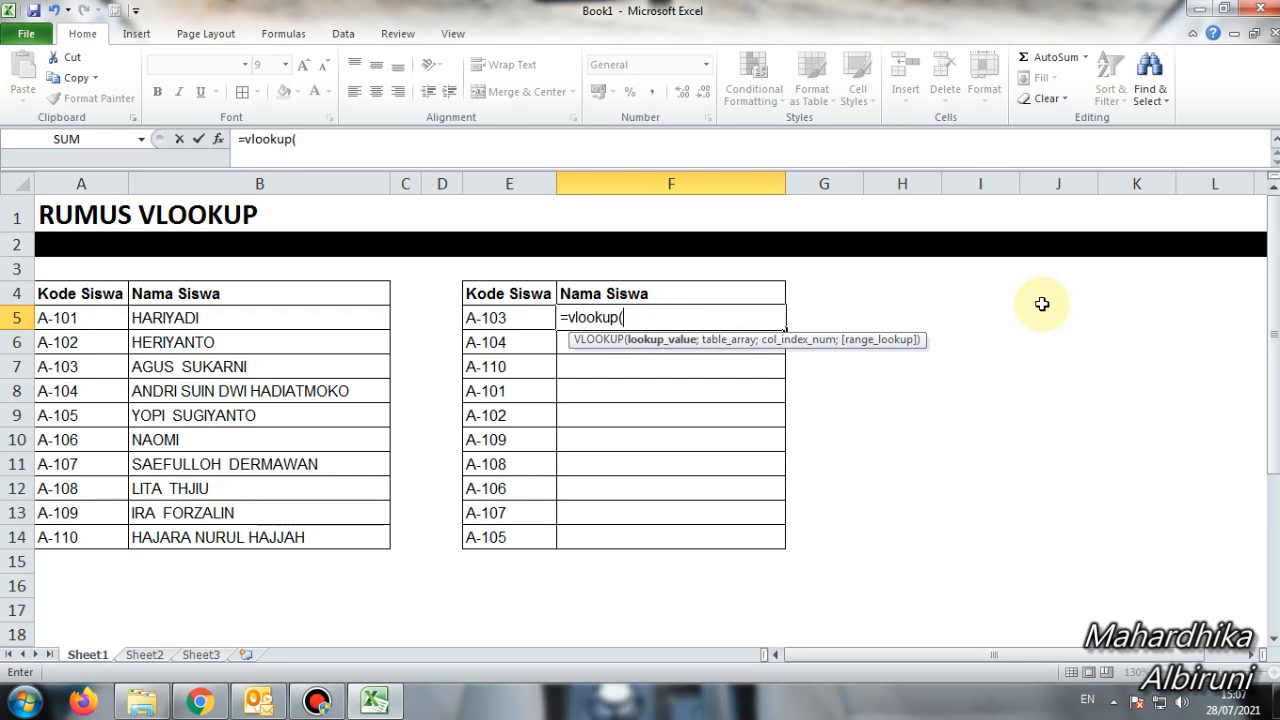
pyautogui.click(487, 321)
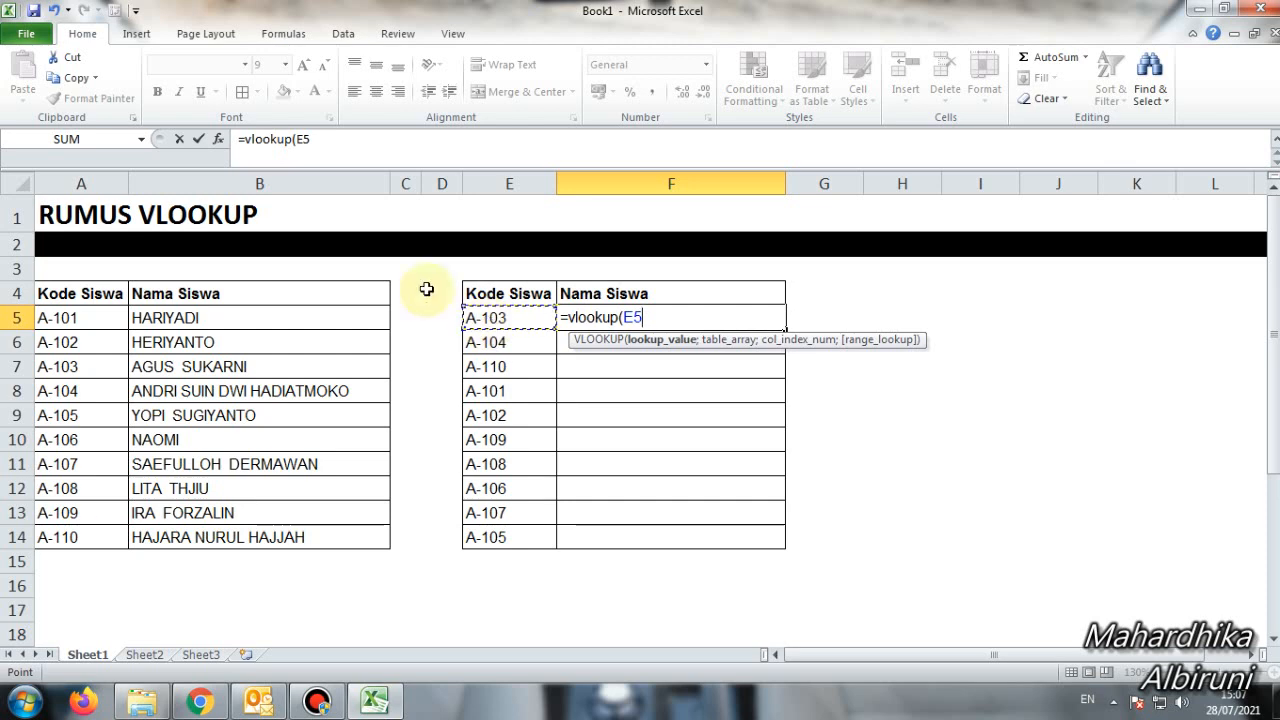
pyautogui.write(';')
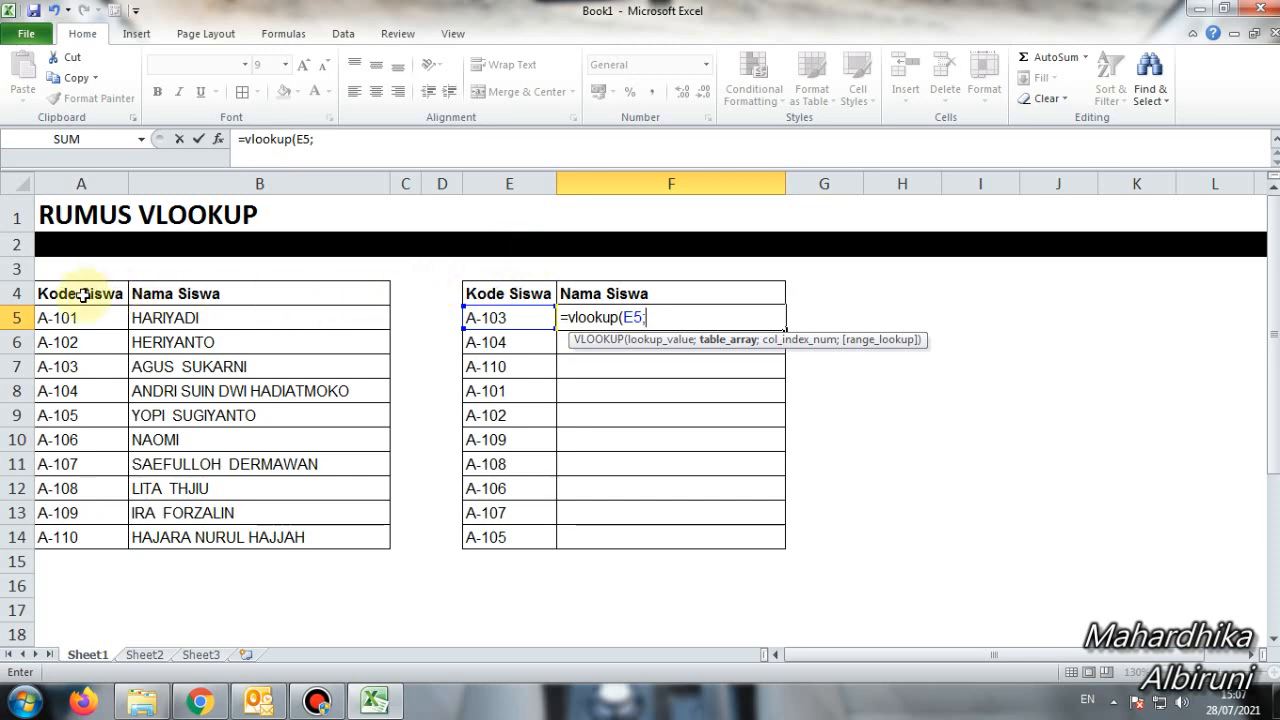
pyautogui.moveTo(83, 294); pyautogui.dragTo(268, 537)
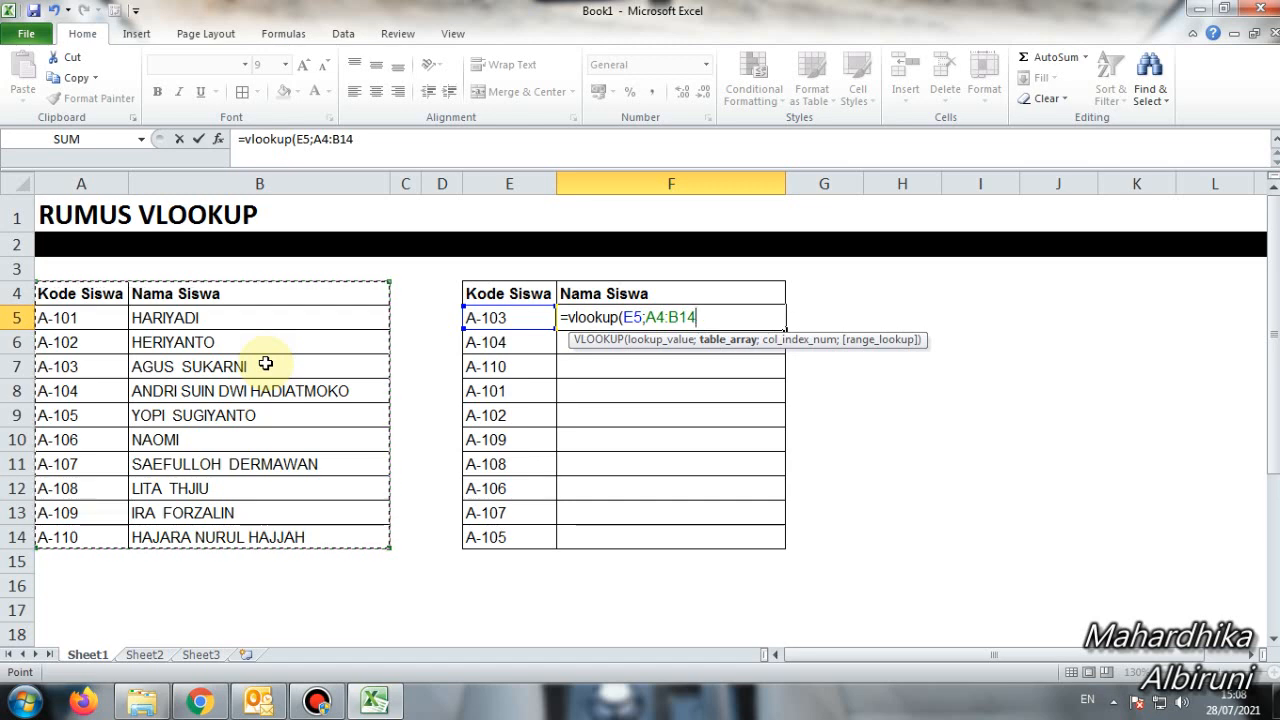
pyautogui.press('F4')
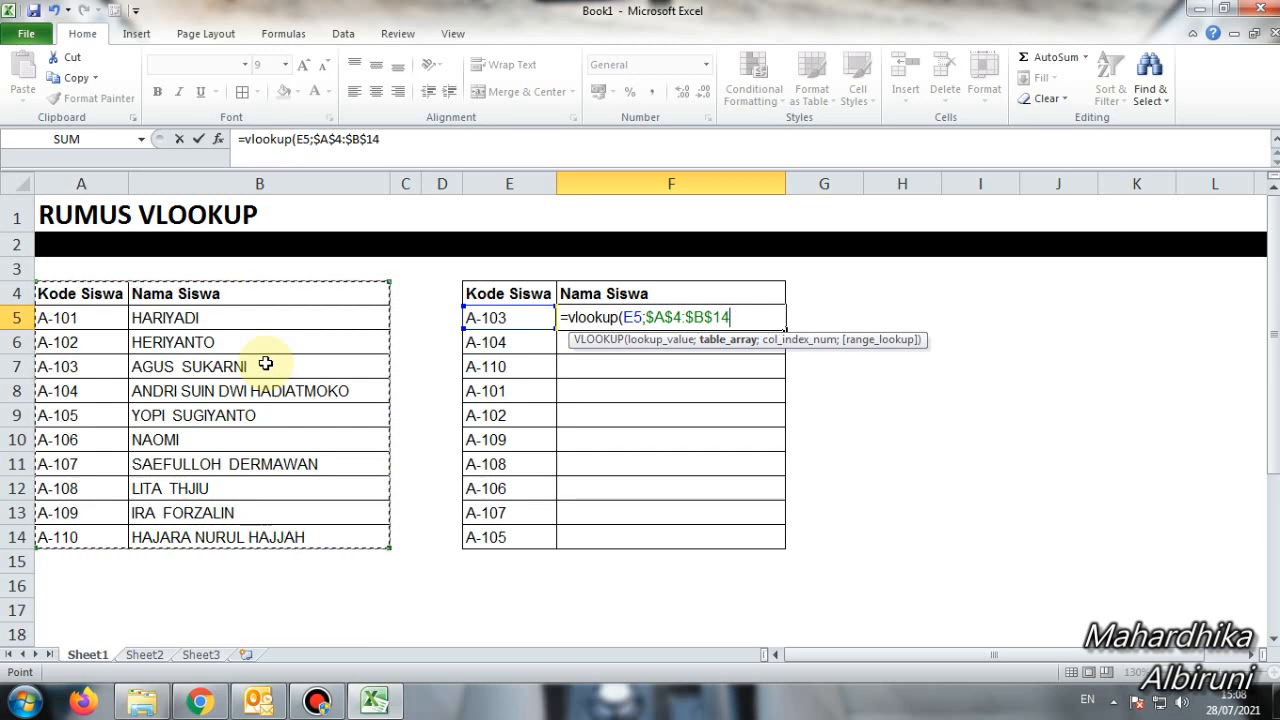
pyautogui.write(';2;')
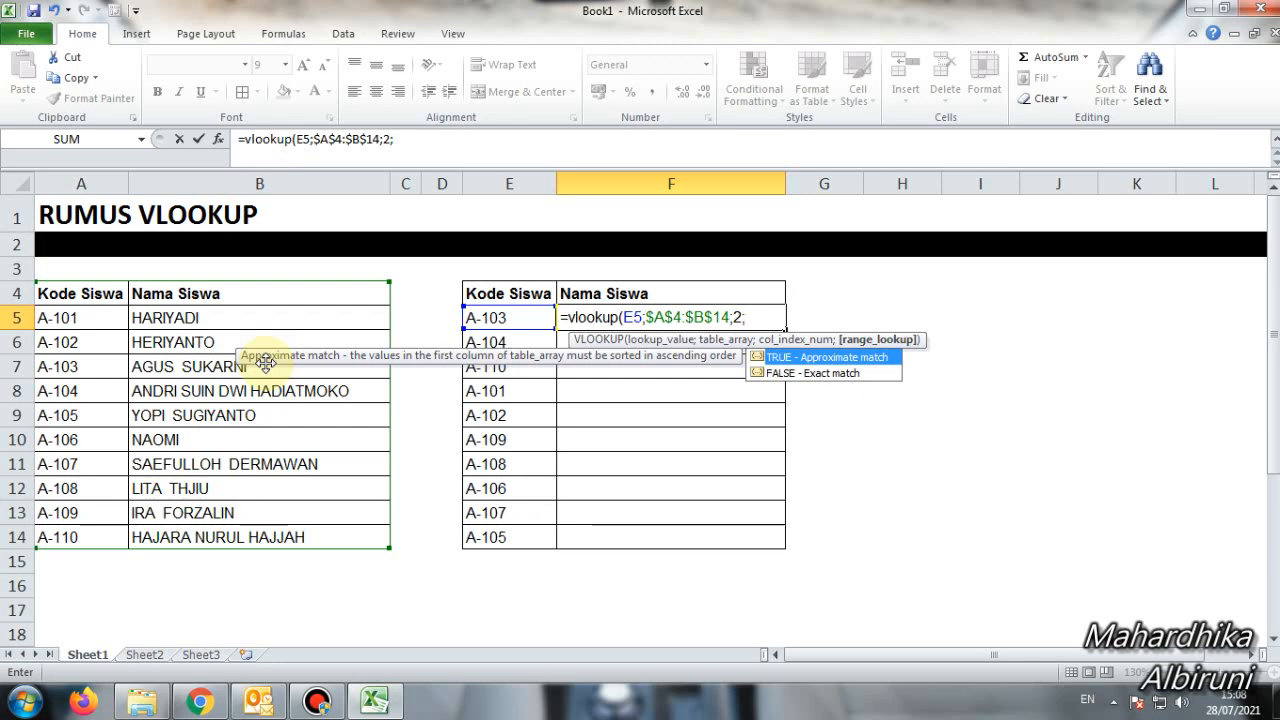
pyautogui.press('Down')
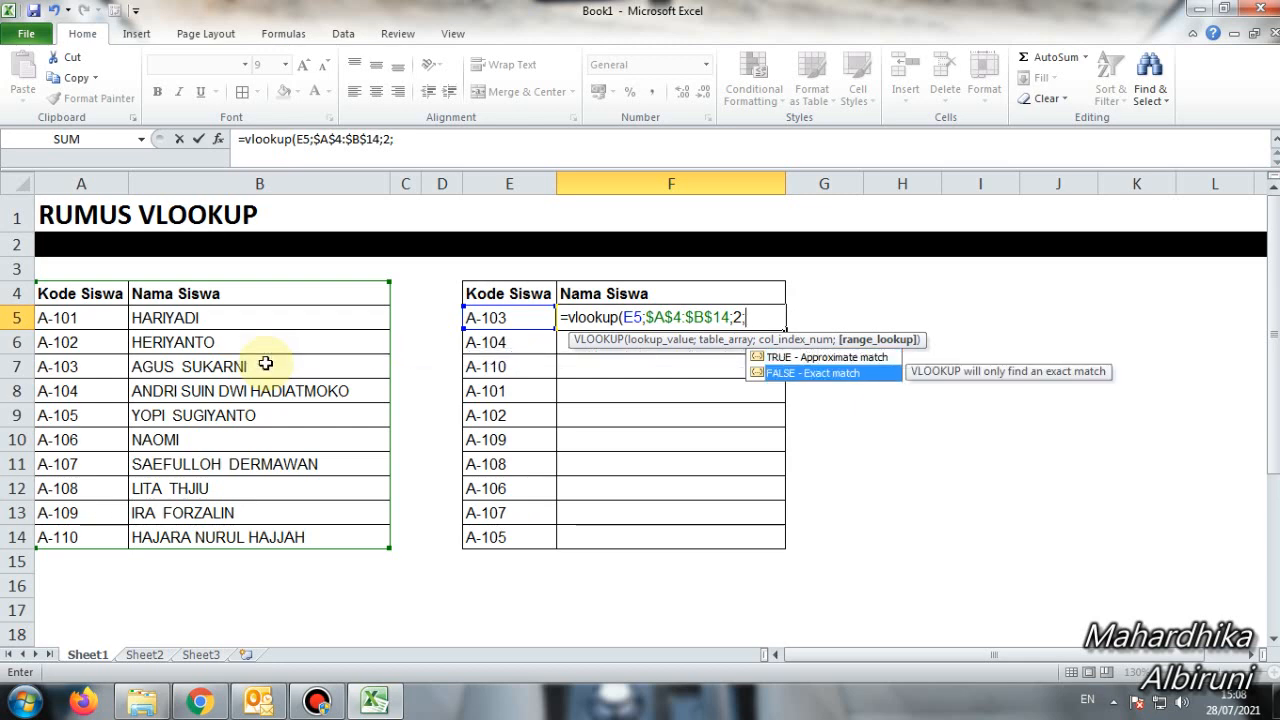
pyautogui.write('0')
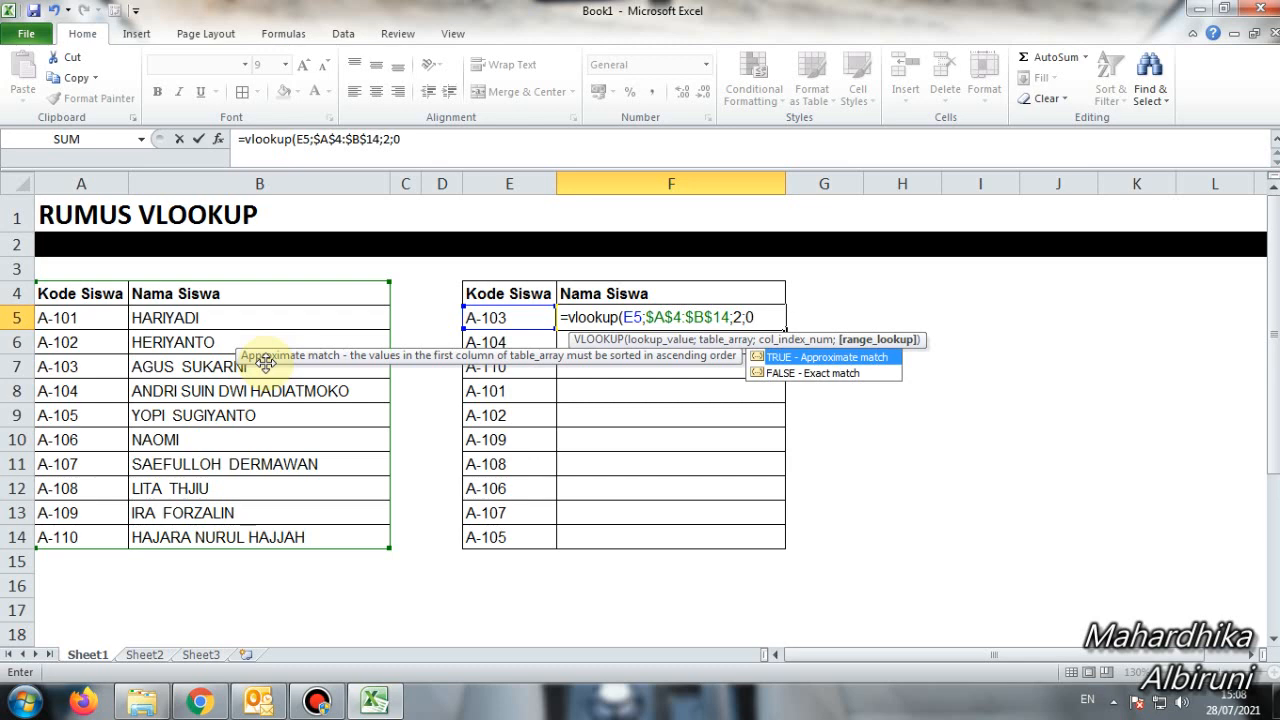
pyautogui.write(')')
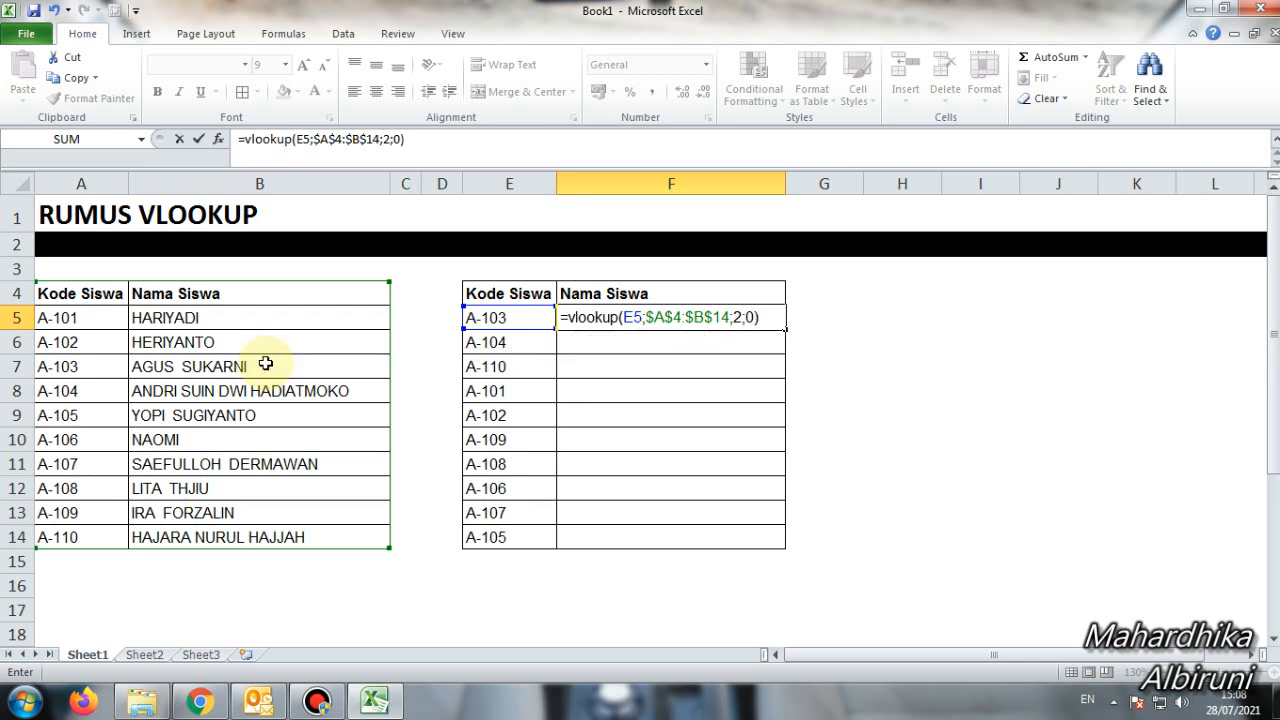
pyautogui.press('Return')
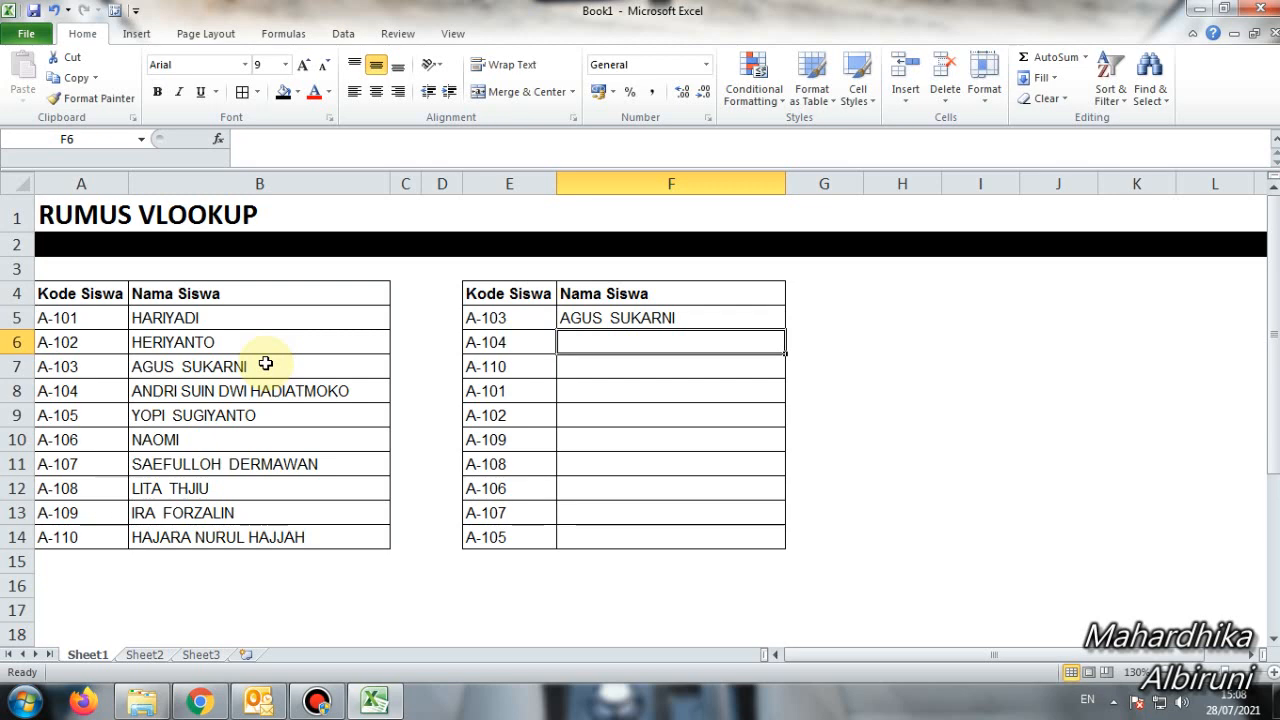
pyautogui.press('Up')
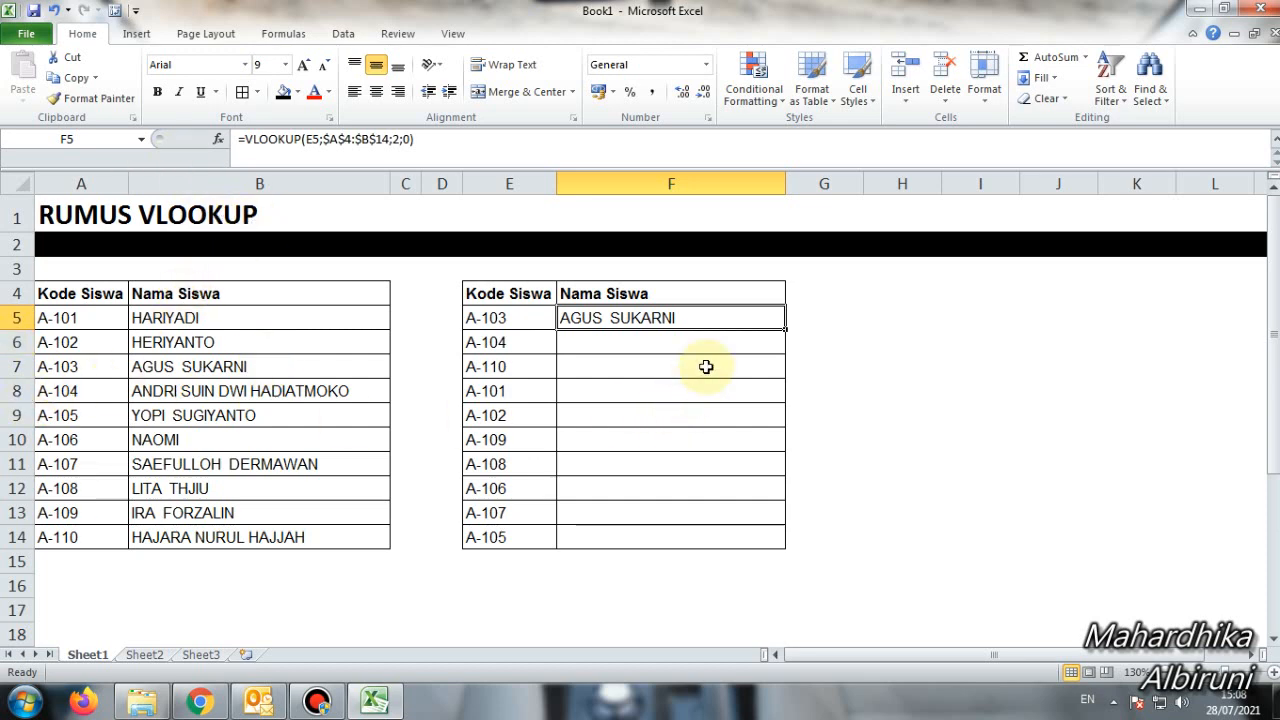
pyautogui.moveTo(786, 330); pyautogui.dragTo(786, 541)
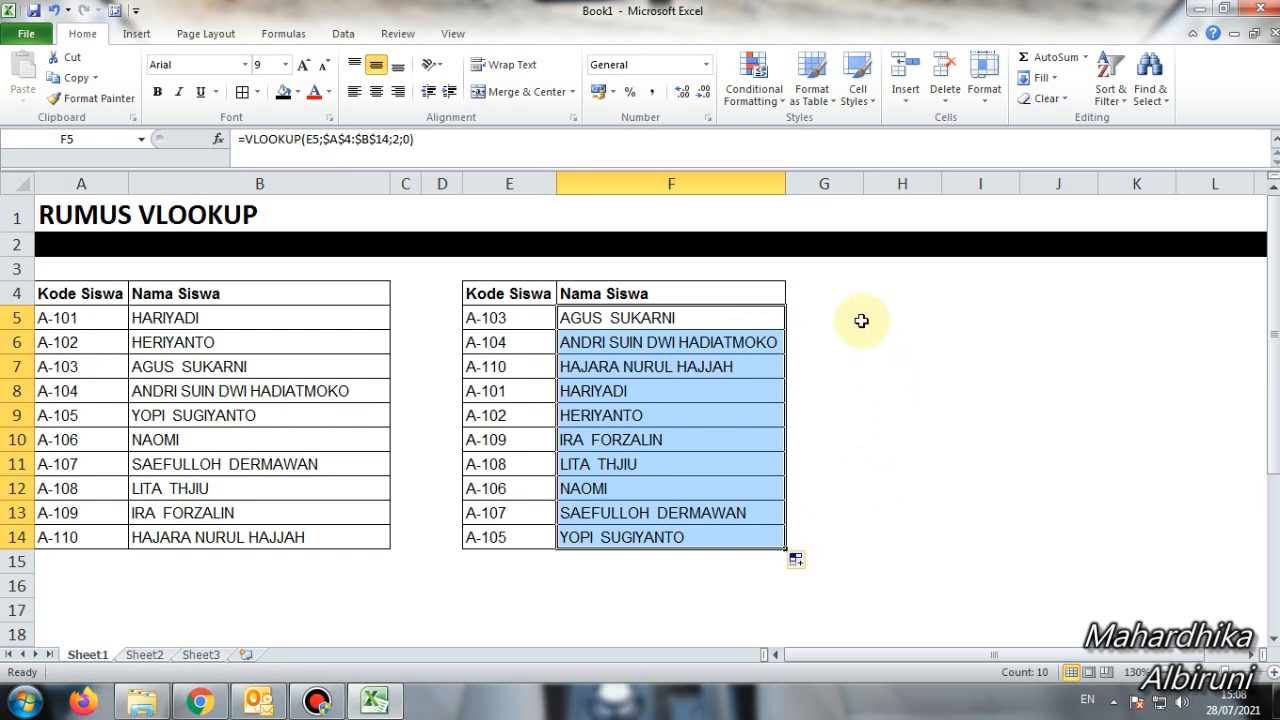
# - Enter the heading "Keterangan" in cell H4
pyautogui.click(879, 293)
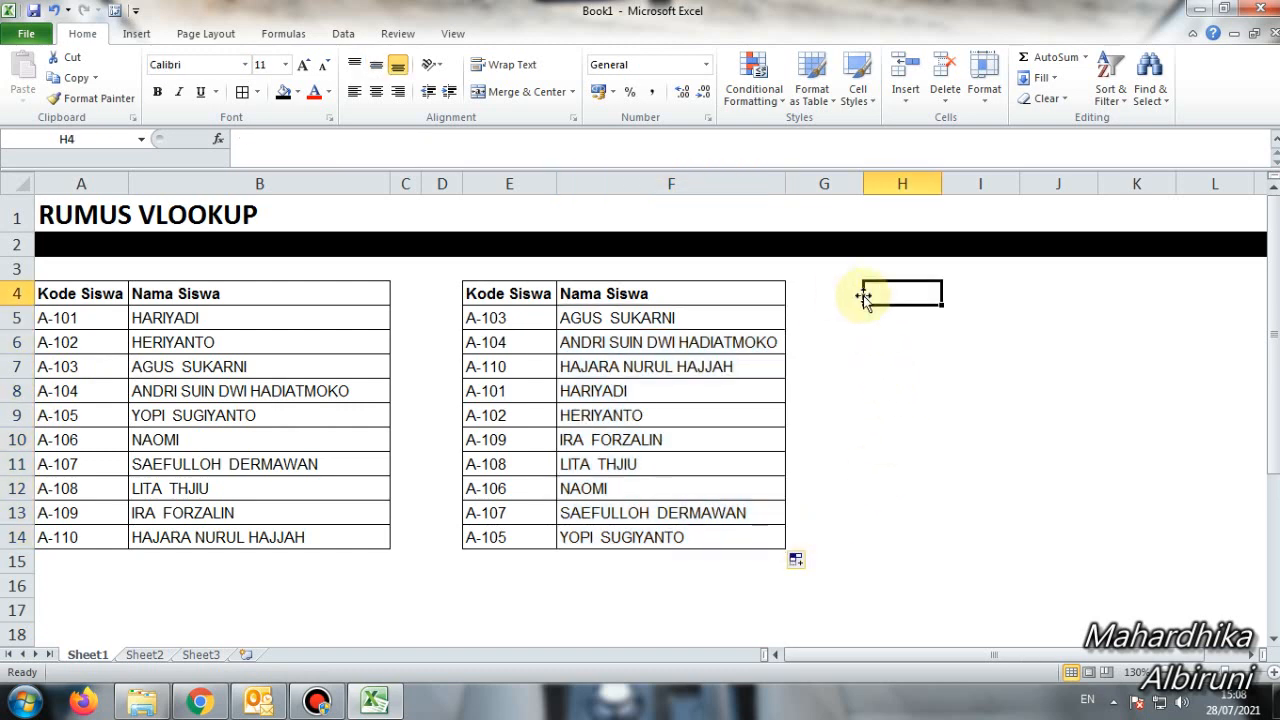
pyautogui.write('Keterangan')
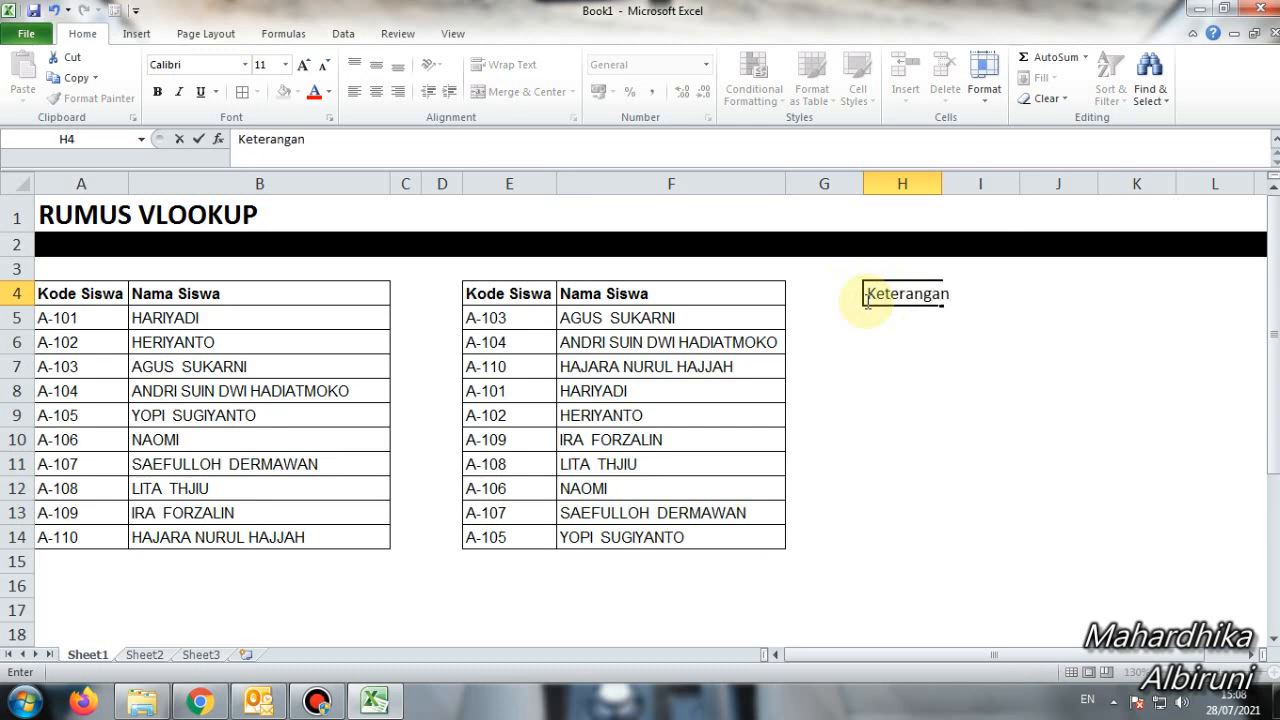
pyautogui.press('Return')
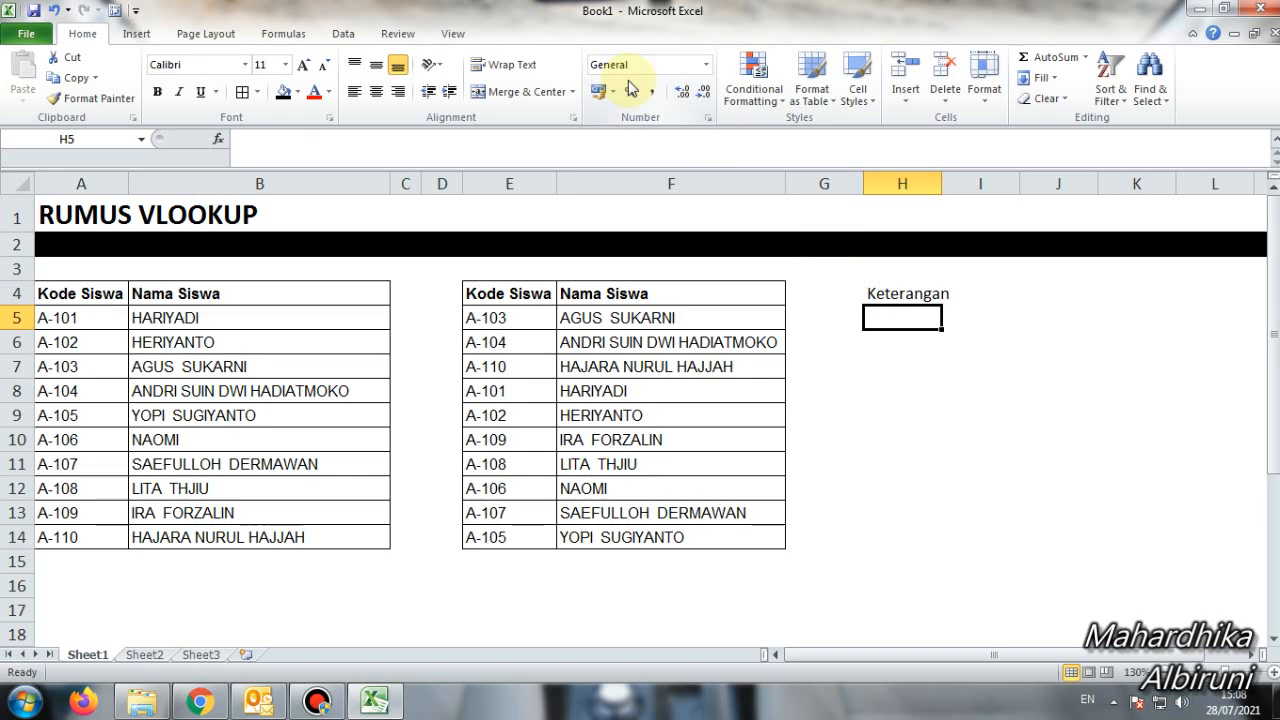
# - Copy the full VLOOKUP formula text from cell F5 and leave the cell unedited
pyautogui.press('Left')
pyautogui.press('Left')
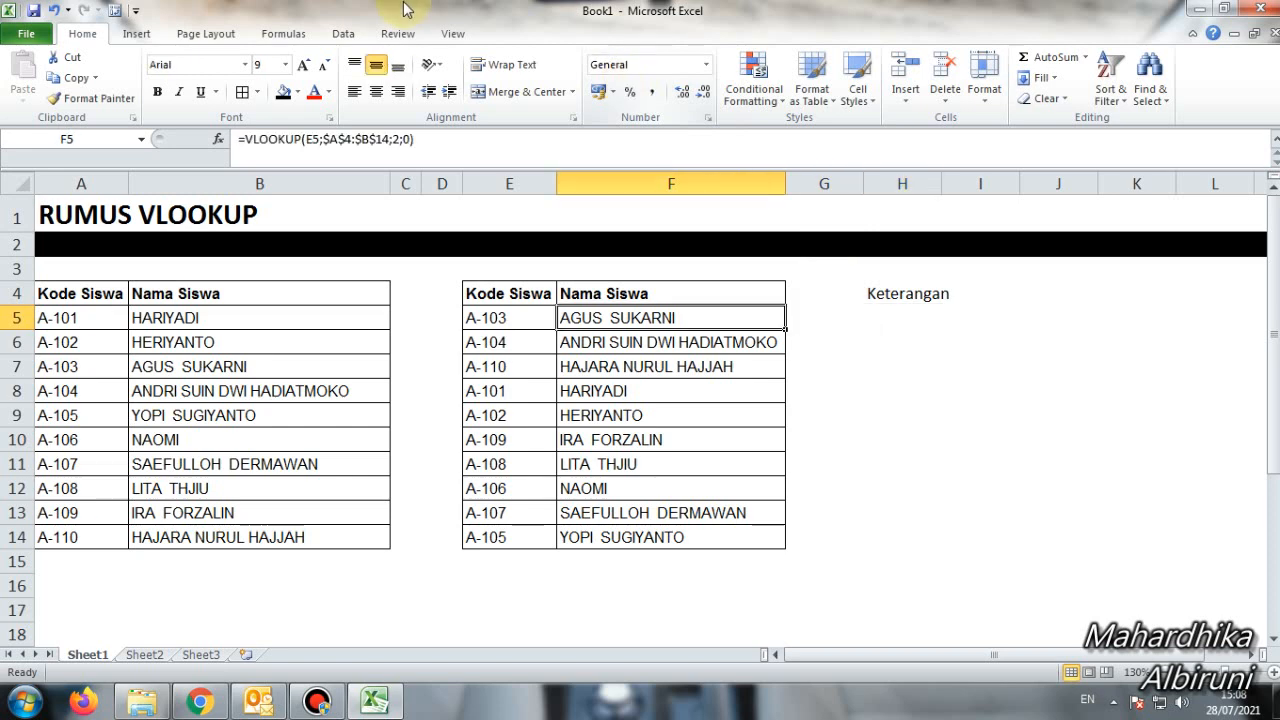
pyautogui.click(440, 139)
pyautogui.moveTo(383, 147); pyautogui.dragTo(234, 146)
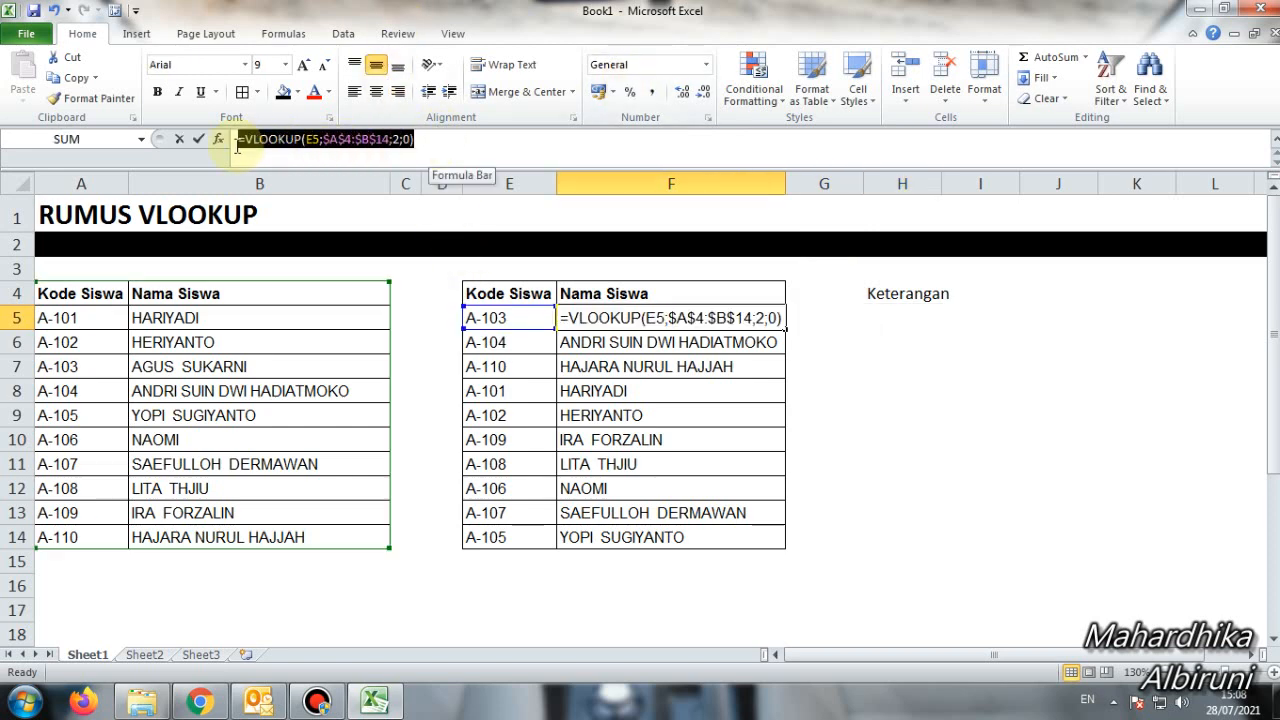
pyautogui.hotkey('ctrl', 'c')
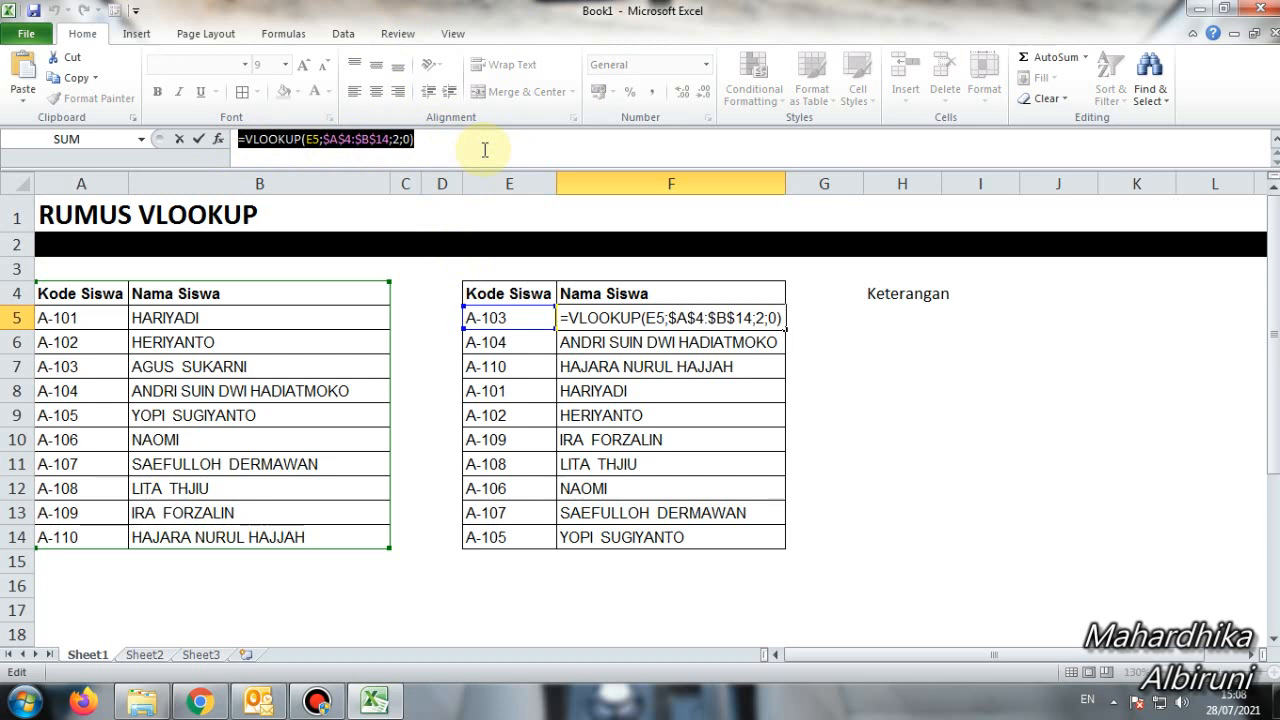
pyautogui.press('Escape')
# - Paste the copied formula into H5 as literal text with a leading apostrophe, and autofit column H
pyautogui.click(912, 318)
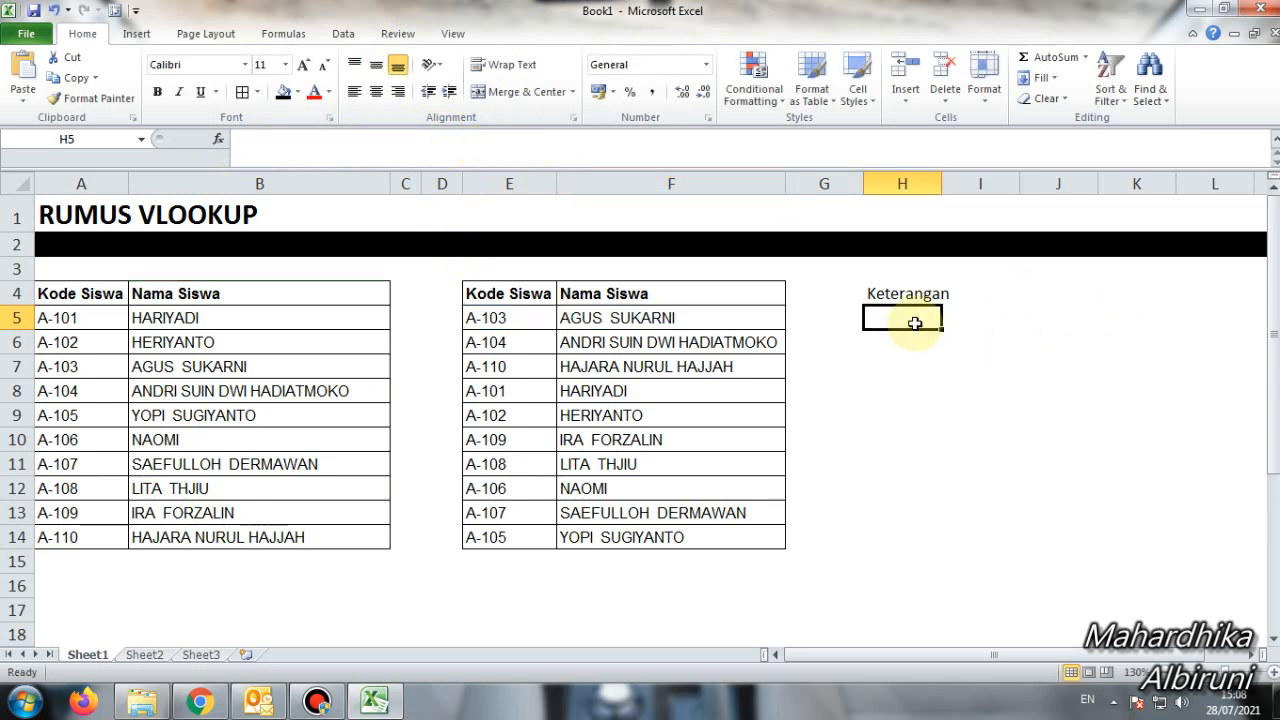
pyautogui.click(376, 146)
pyautogui.hotkey('ctrl', 'v')
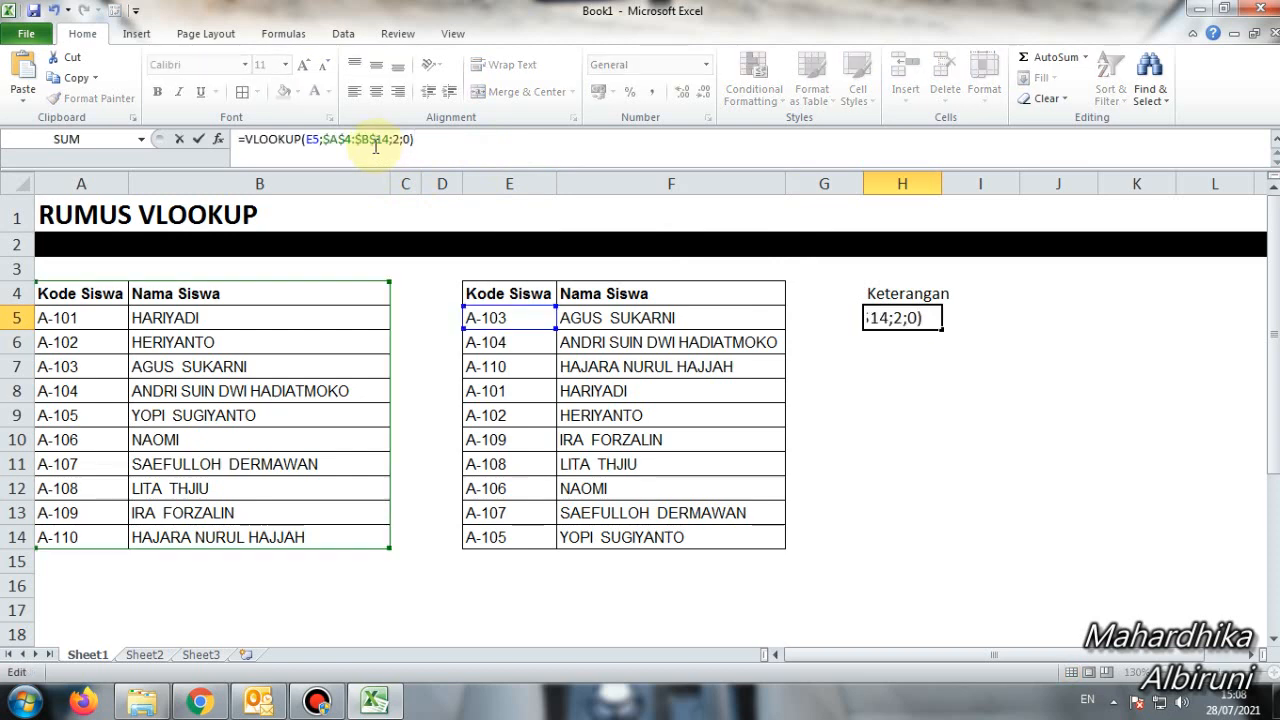
pyautogui.click(239, 140)
pyautogui.write("'")
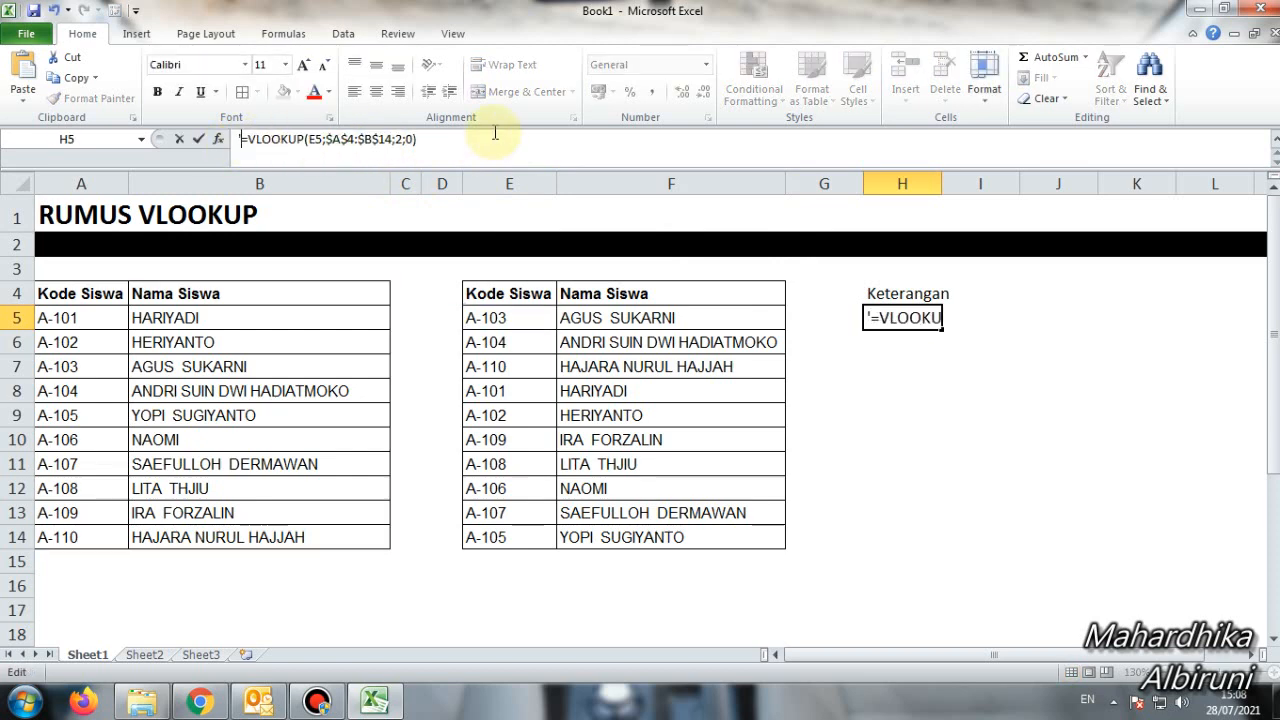
pyautogui.press('Return')
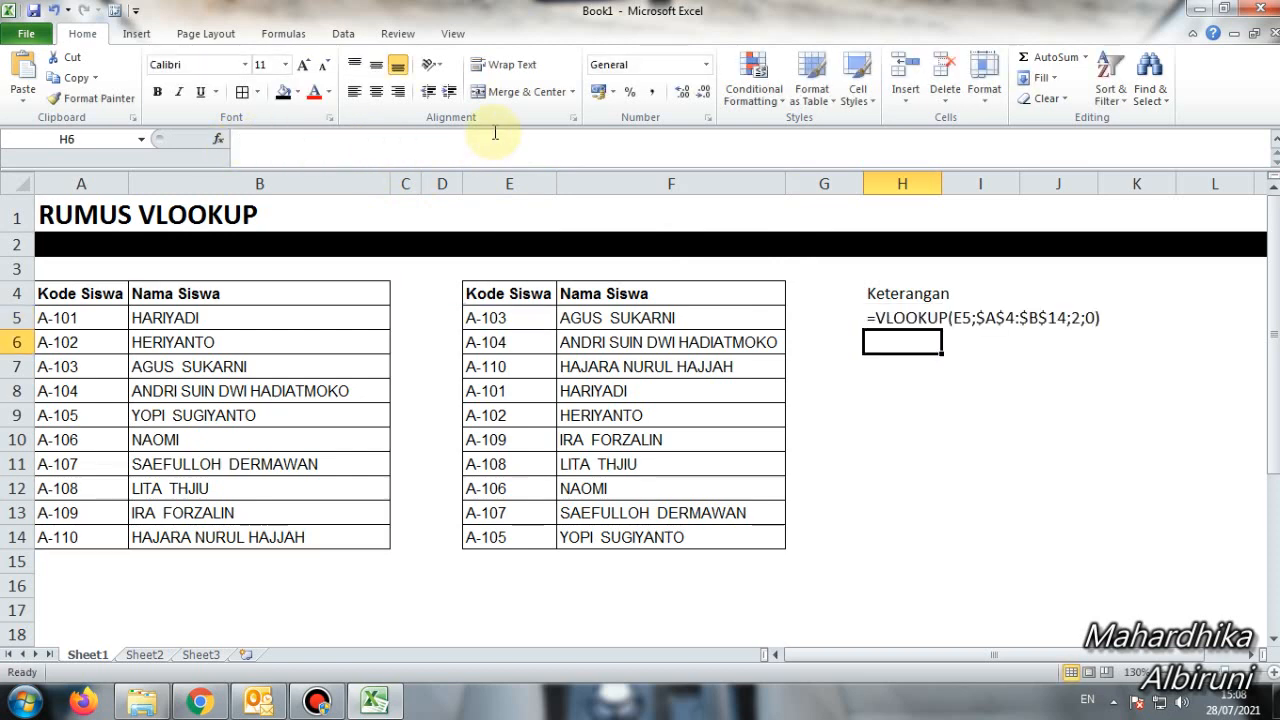
pyautogui.doubleClick(946, 188)
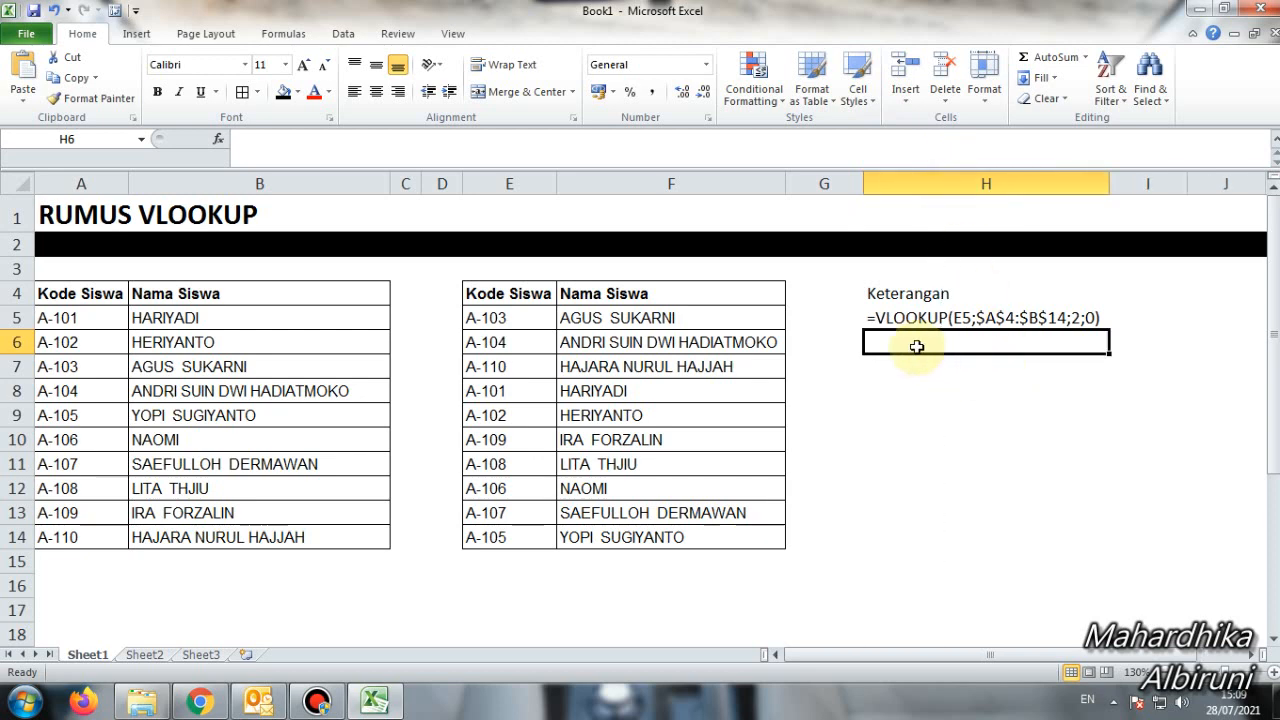
# - Try to enter "= tanda sama dengan (=) digunakan karena fungsi terletak pada bagian awal formula" in cell H7
pyautogui.press('Down')
pyautogui.press('Down')
pyautogui.press('Up')
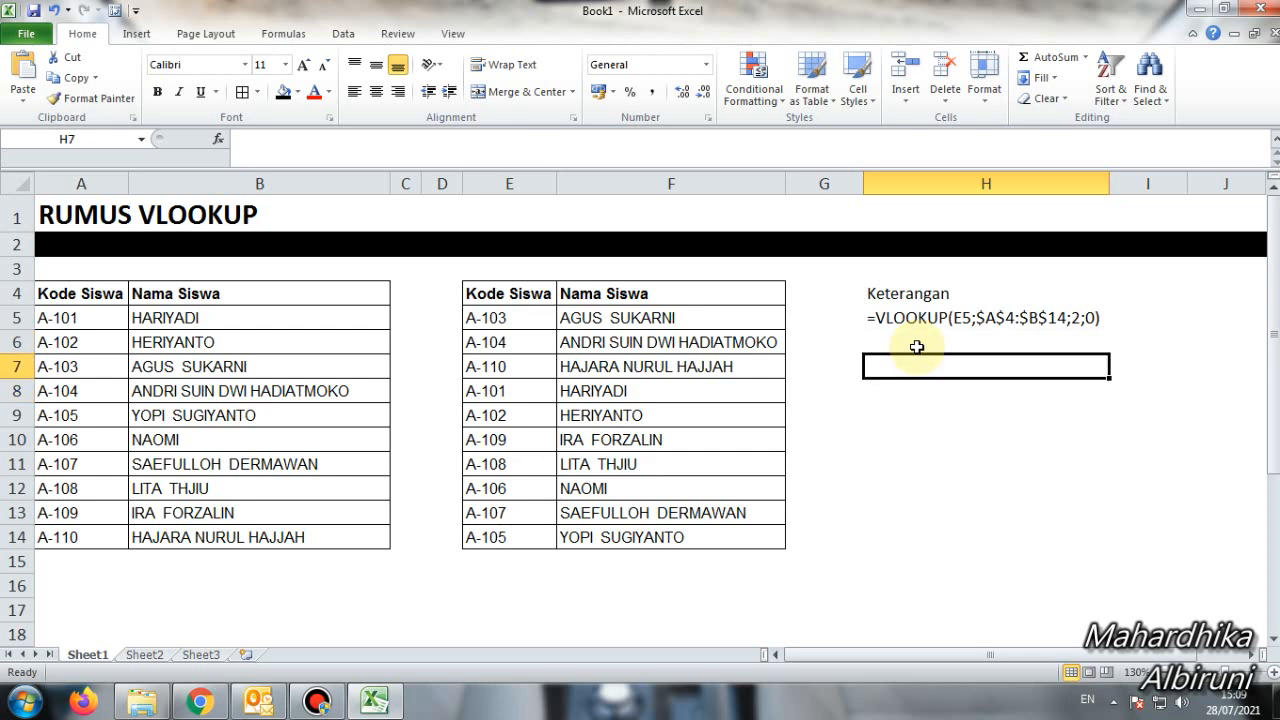
pyautogui.write('=')
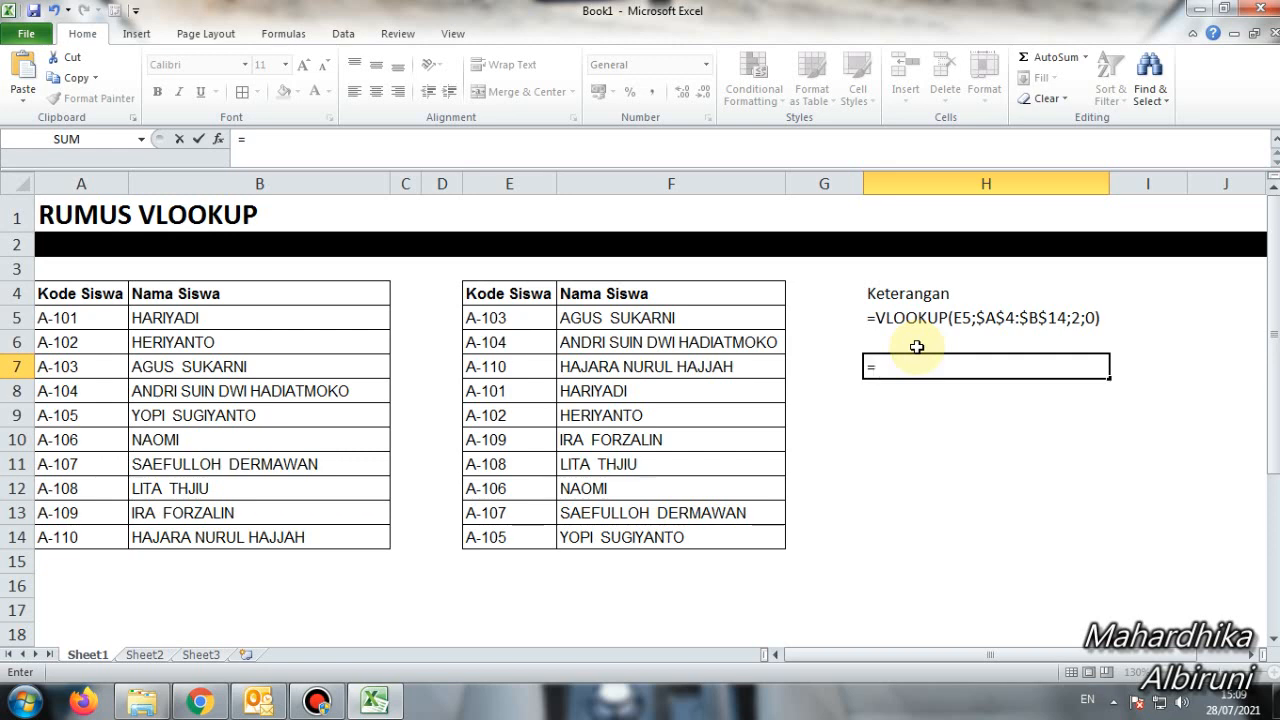
pyautogui.write('tanda')
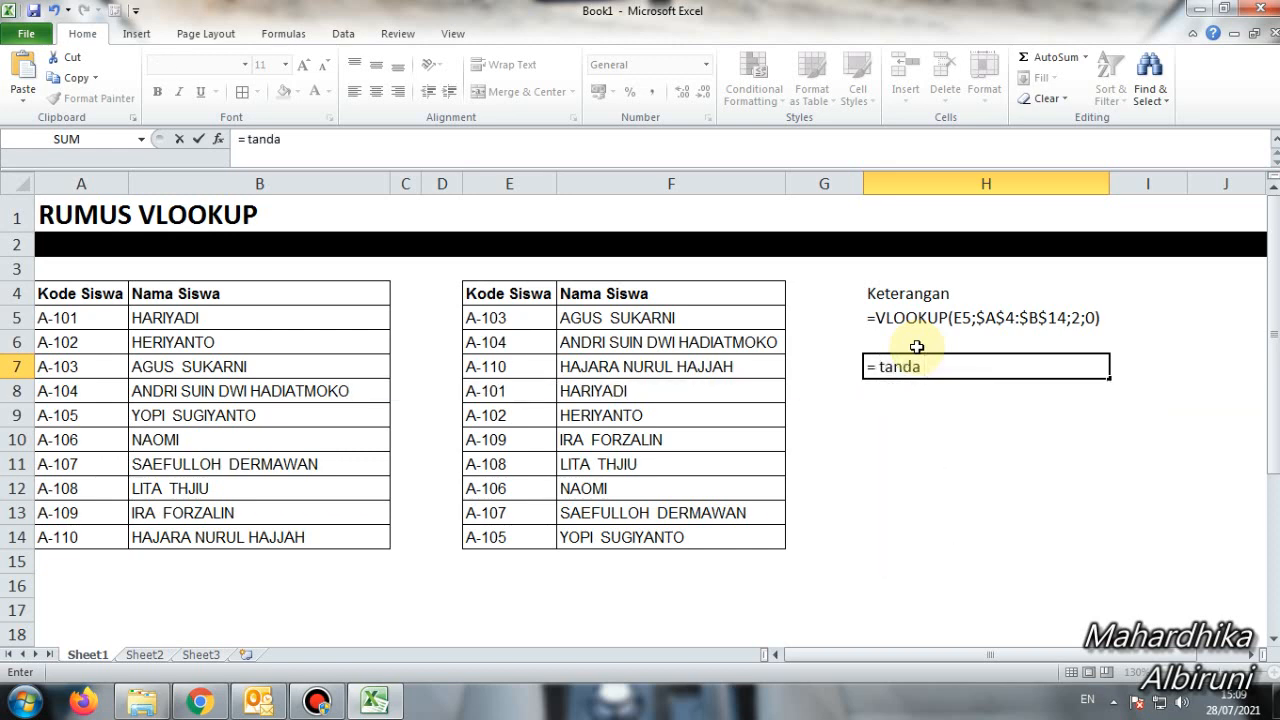
pyautogui.write(' sama dengan')
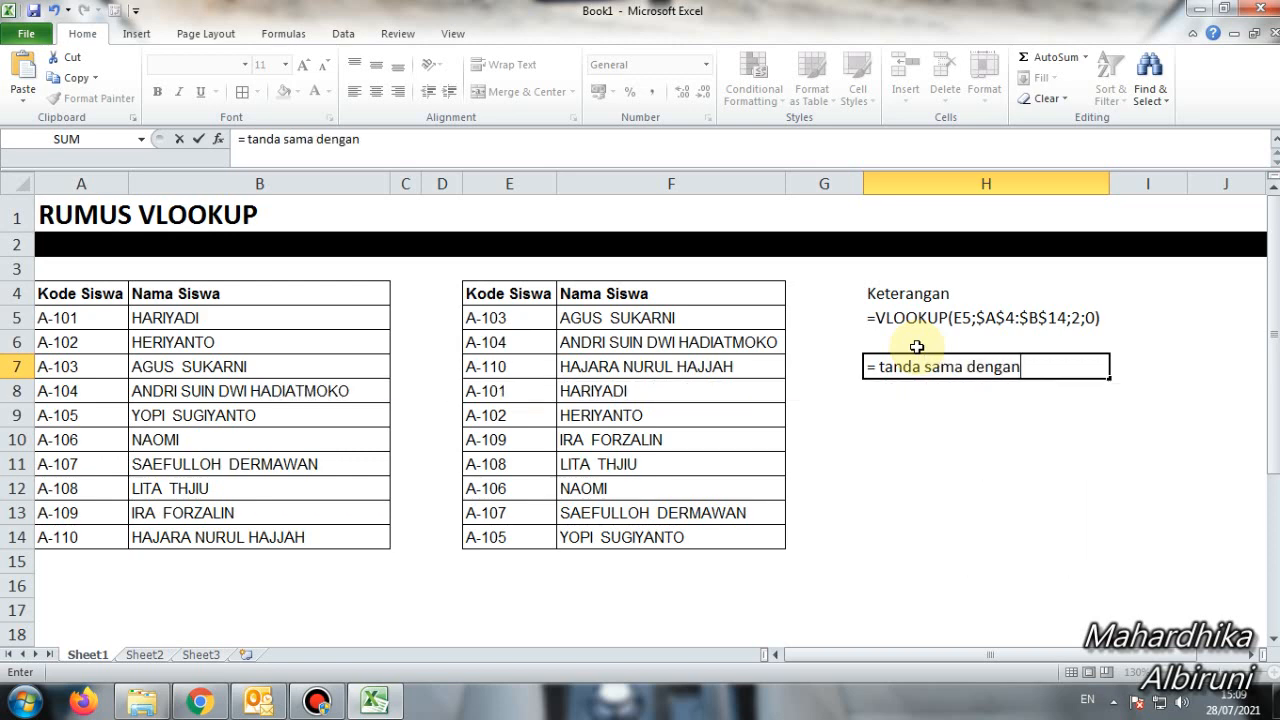
pyautogui.write(' (=) di')
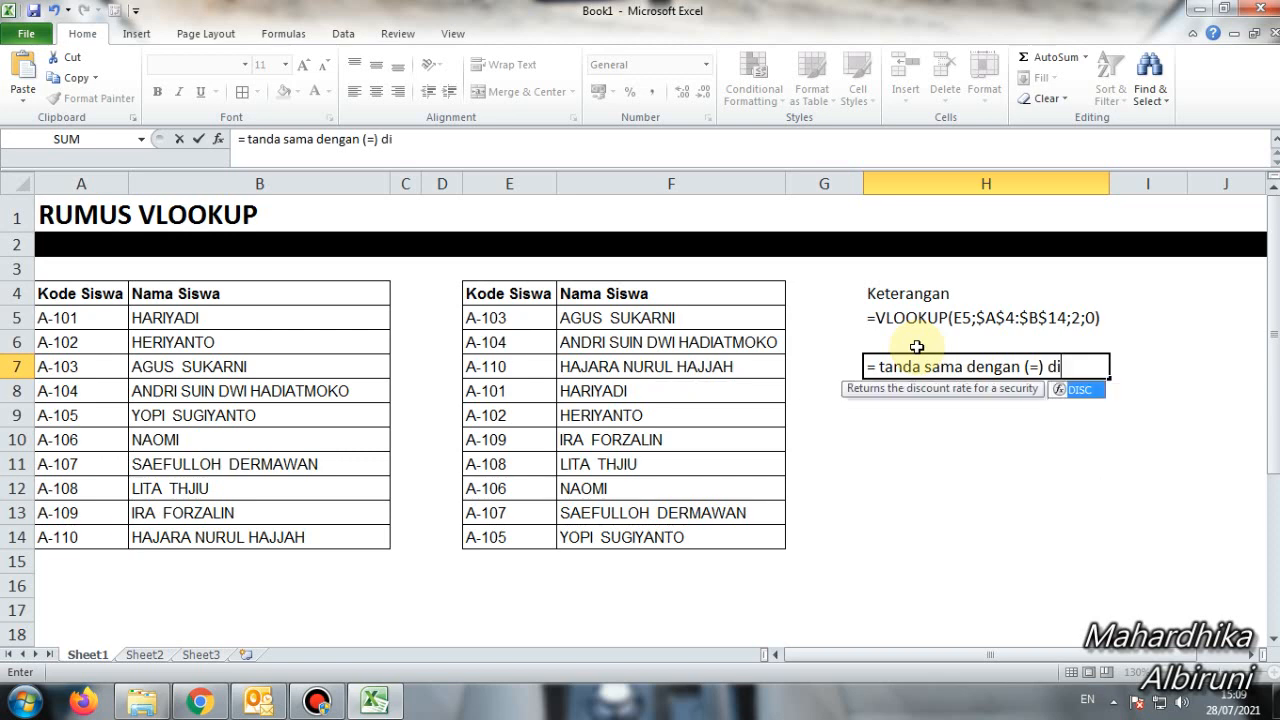
pyautogui.write('gunakan karena ')
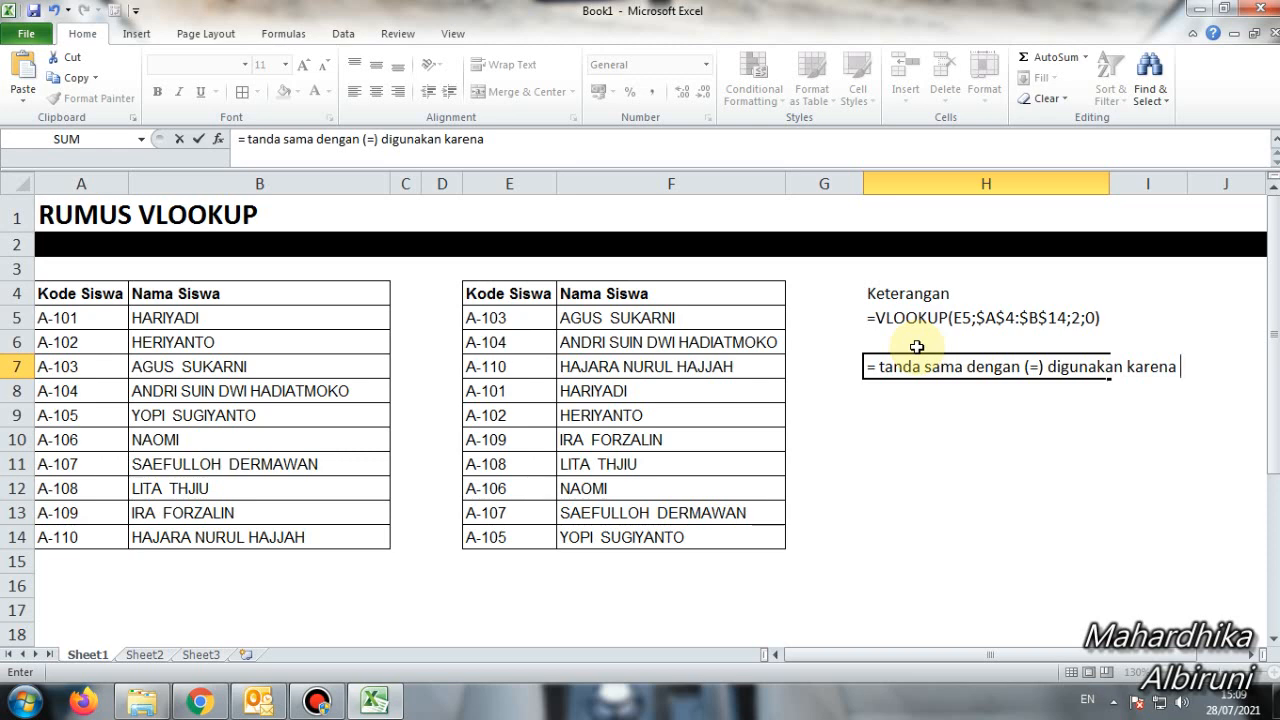
pyautogui.write('fungsi t')
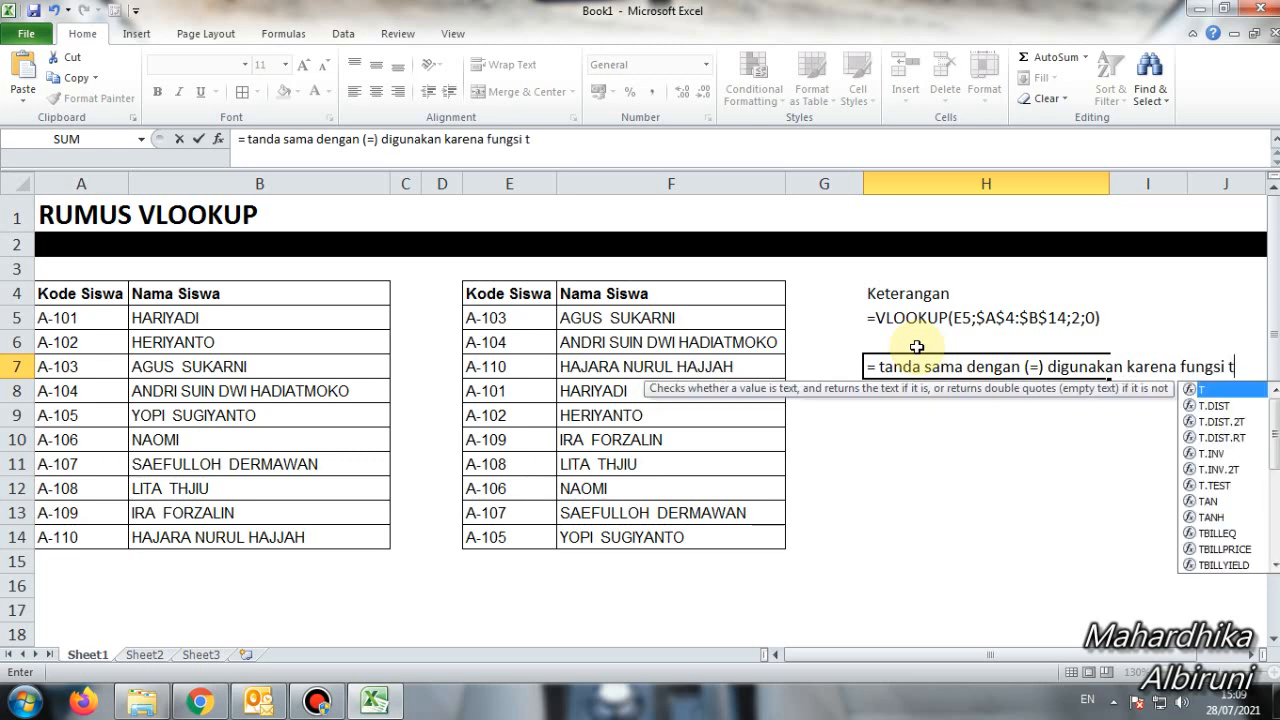
pyautogui.write('erleta')
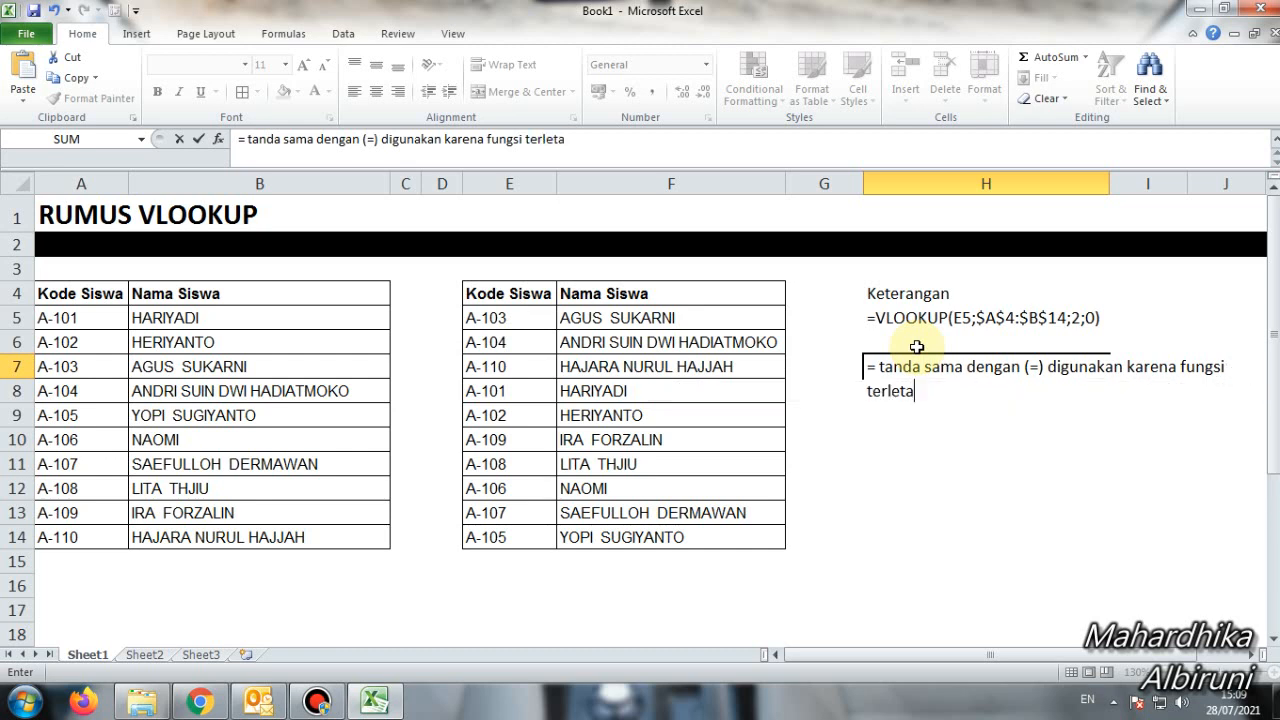
pyautogui.write('k pada b')
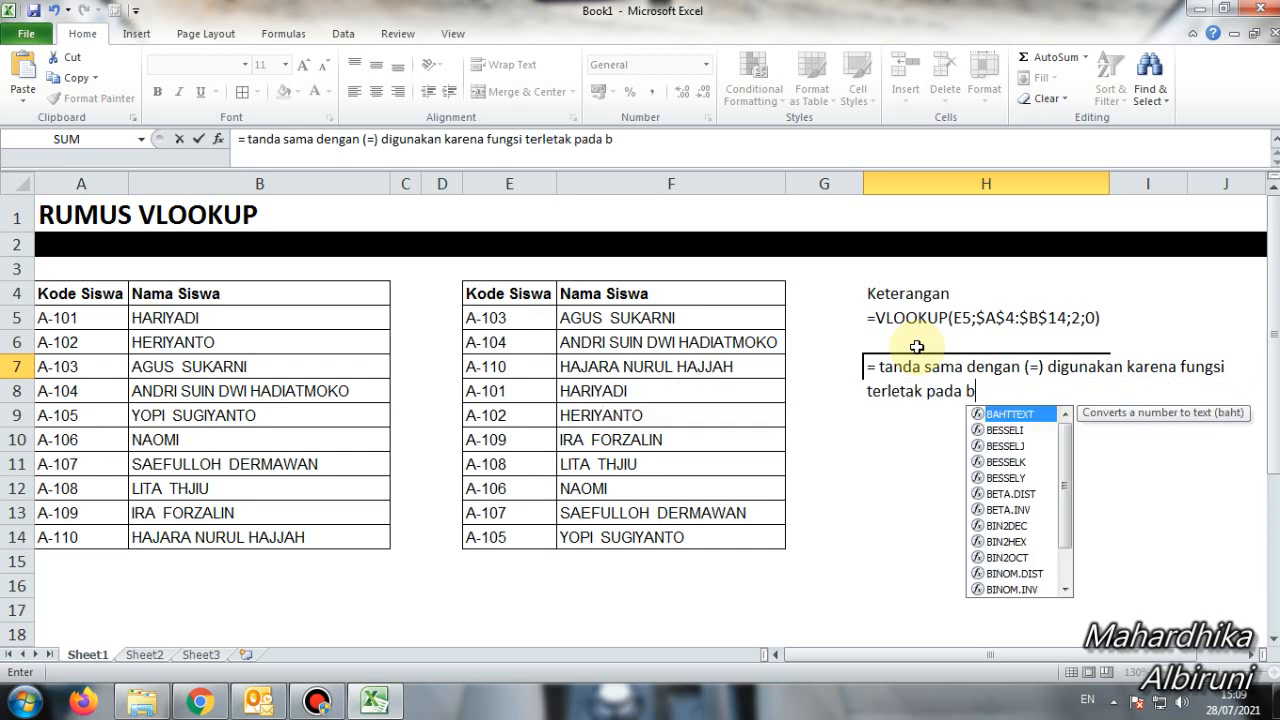
pyautogui.write('ag')
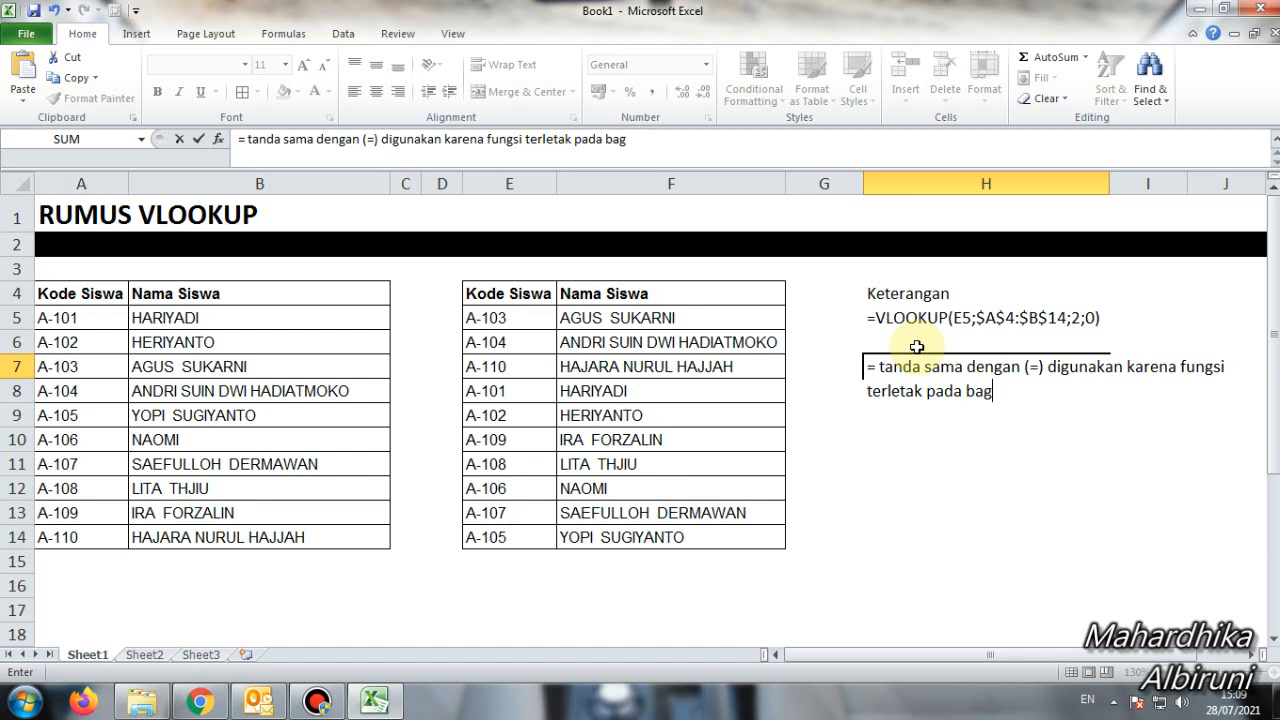
pyautogui.write('ian awa')
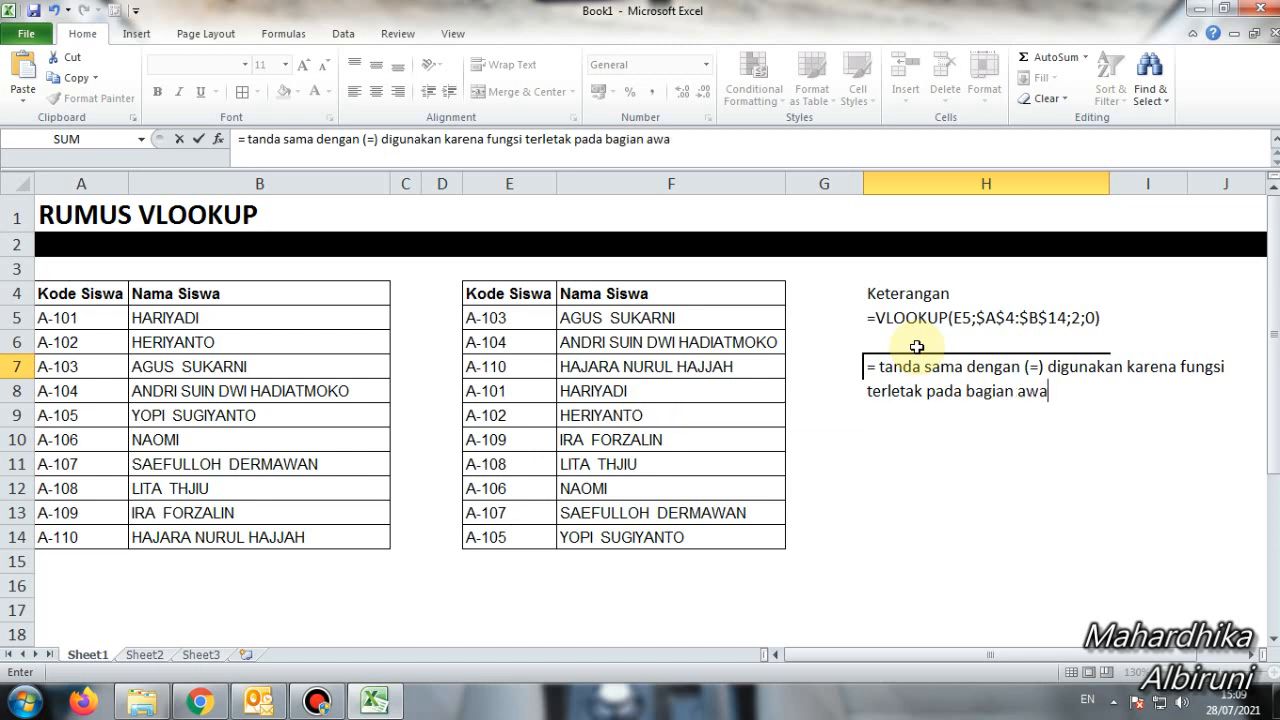
pyautogui.write('l formula')
pyautogui.press('Return')
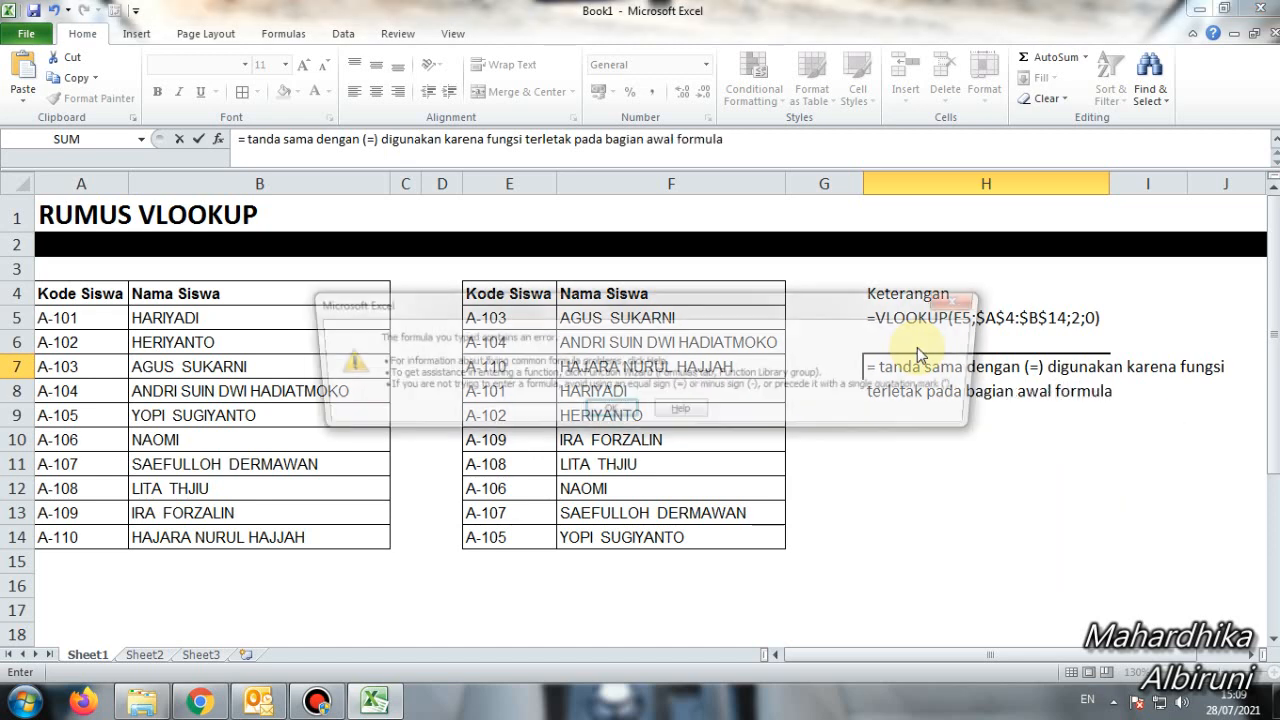
pyautogui.press('Return')
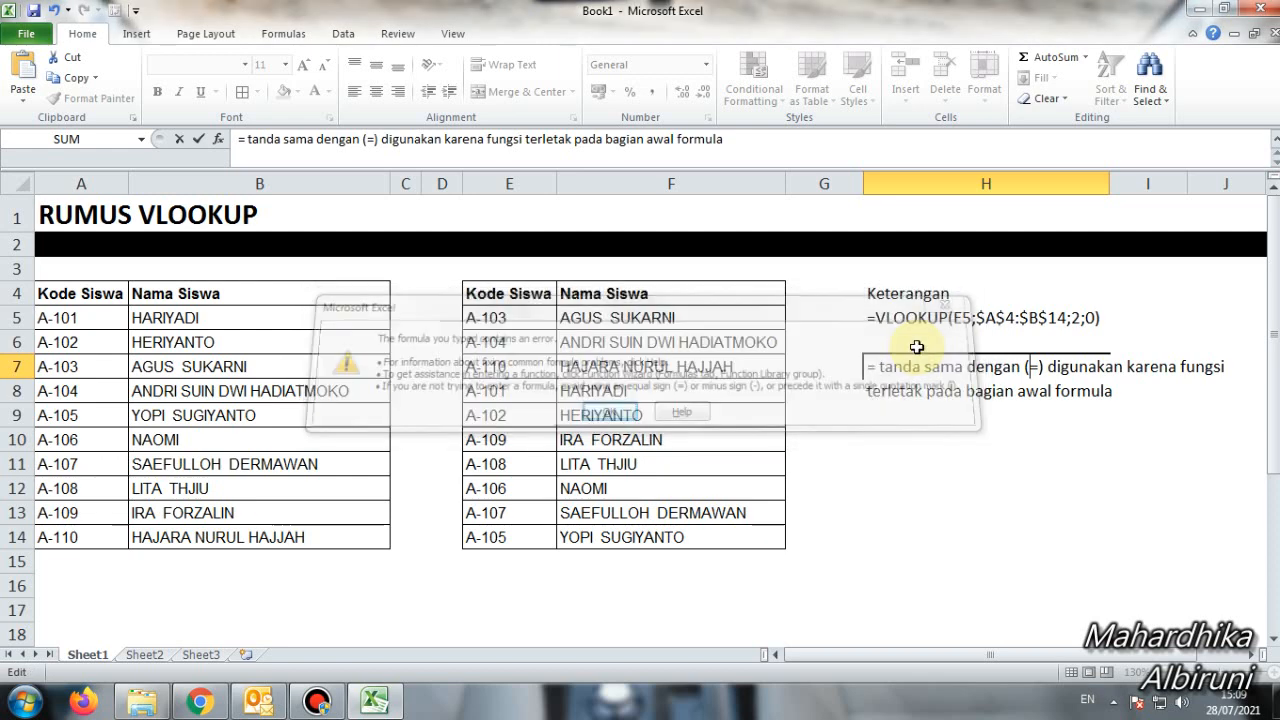
# - Remove the leading equals sign and space from the note in H7 and commit it as plain text
pyautogui.hotkey('shift', 'Home')
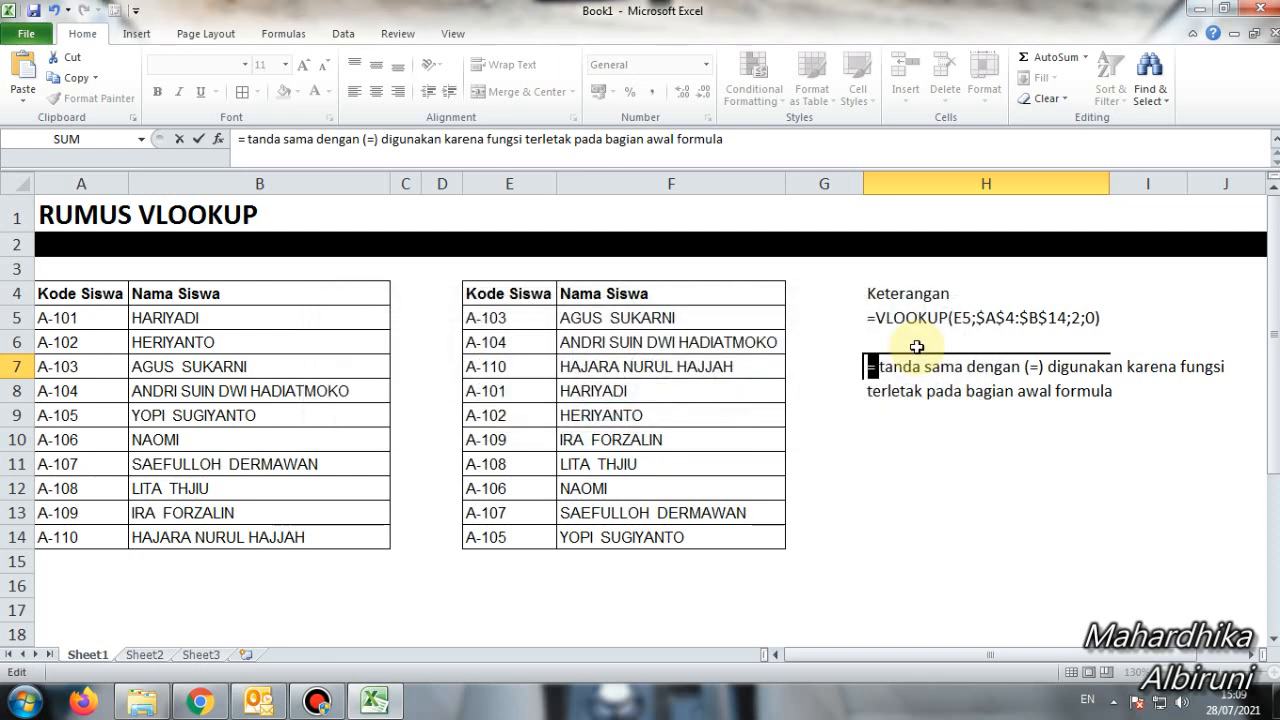
pyautogui.press('BackSpace')
pyautogui.press('Return')
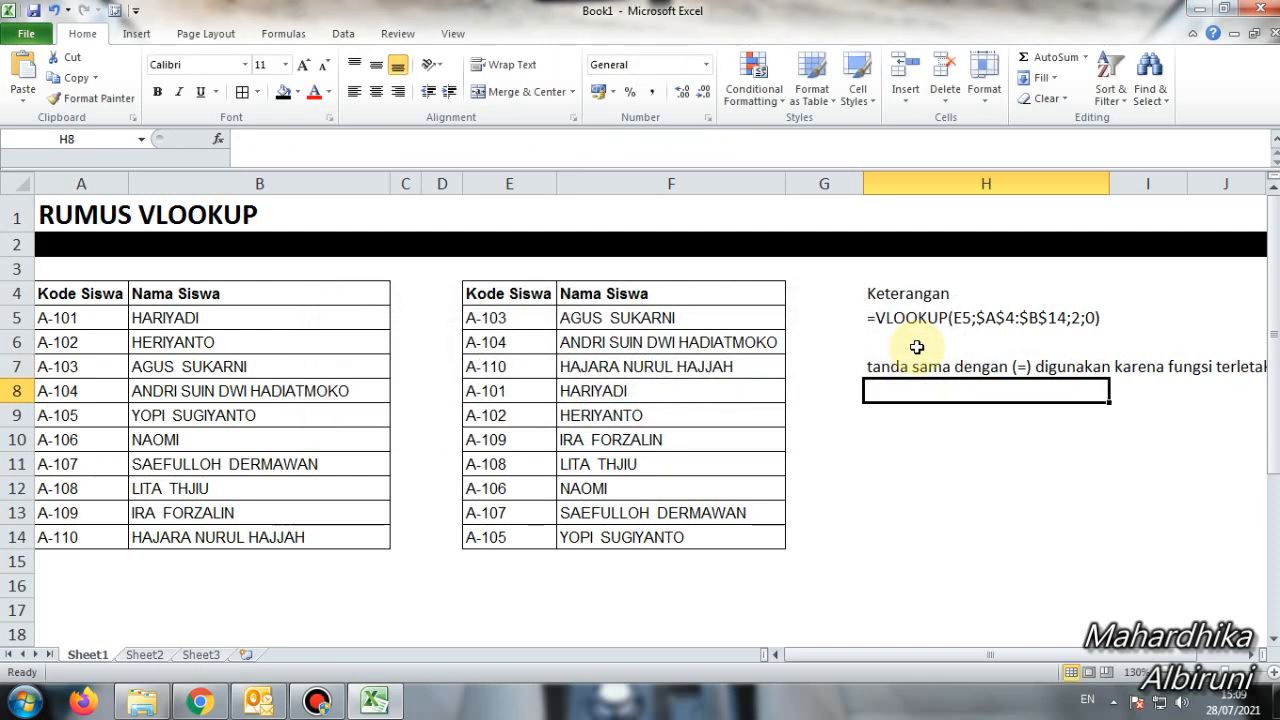
# - Try wrapping the text of the note in H7, and undo the wrapping
pyautogui.press('Up')
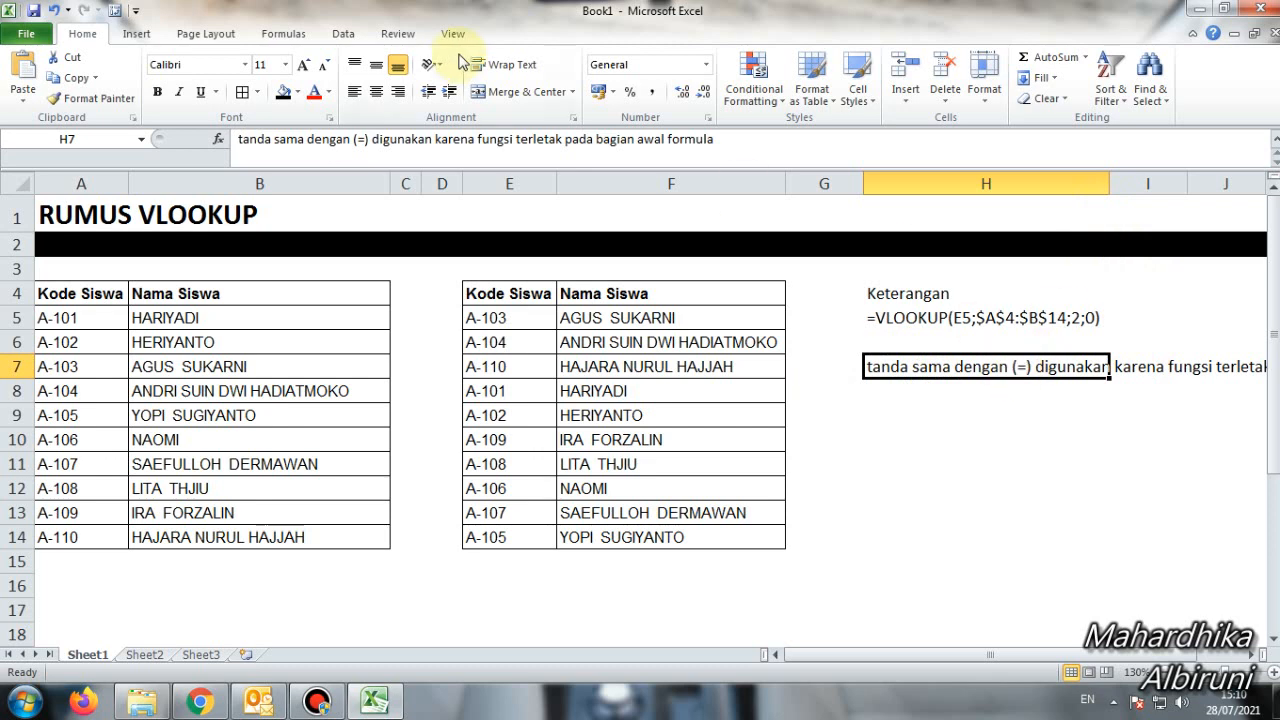
pyautogui.click(512, 66)
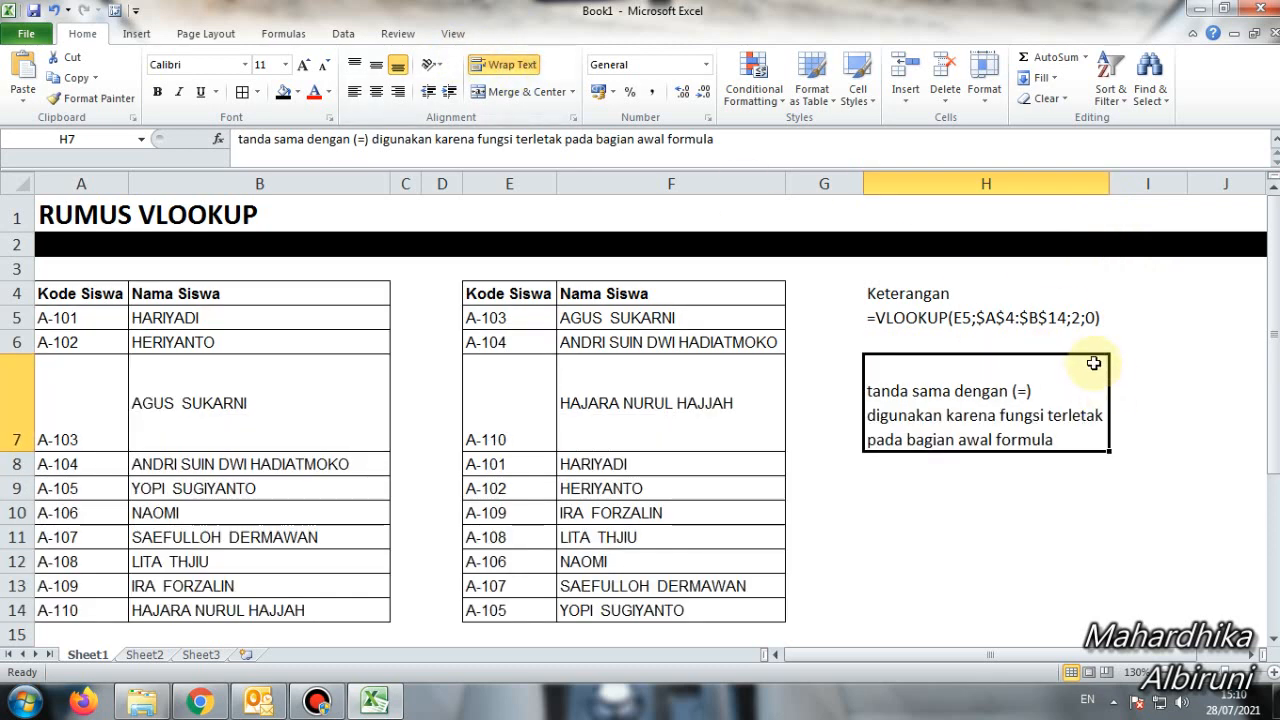
pyautogui.hotkey('ctrl', 'z')
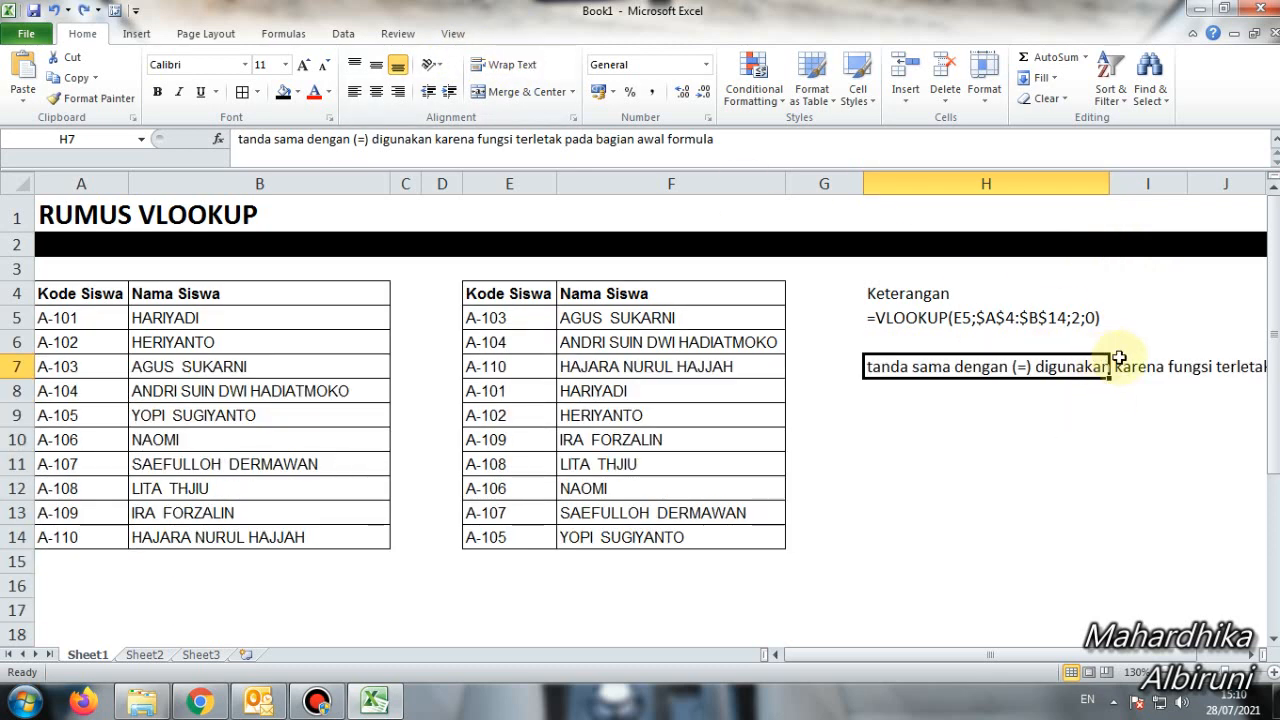
# - Autofit column H to the length of the note in H7
pyautogui.doubleClick(1111, 185)
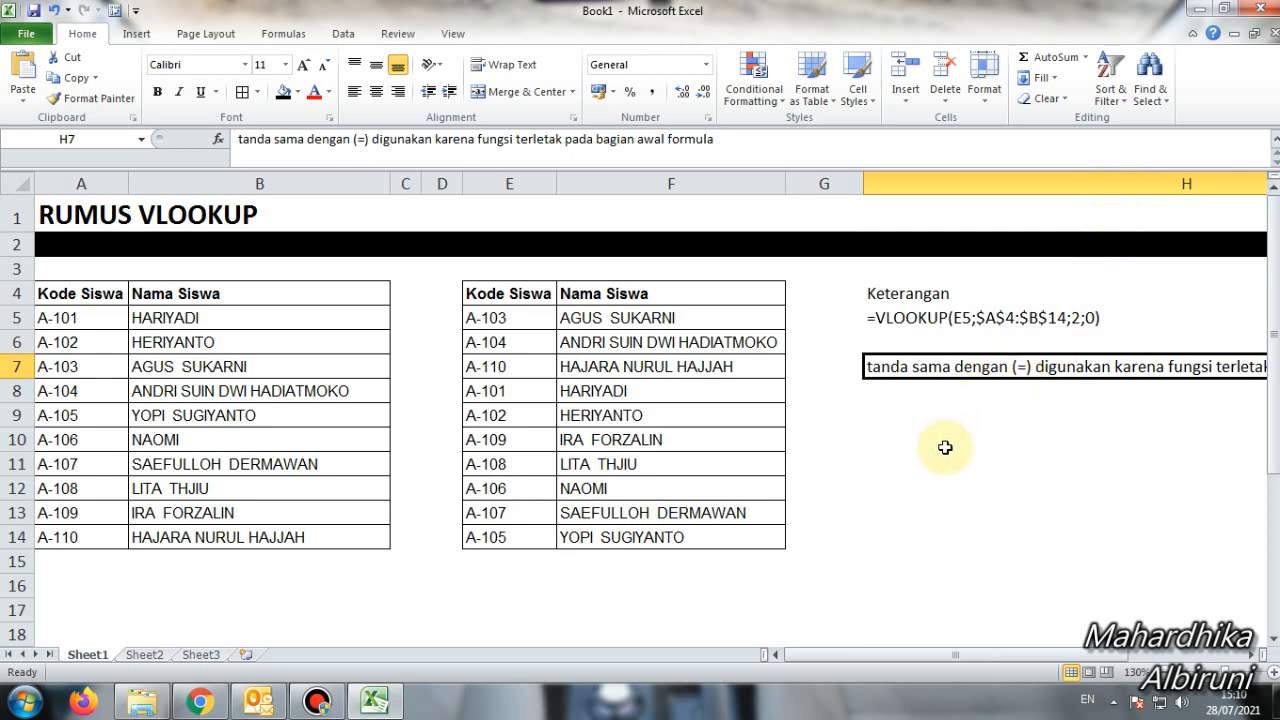
pyautogui.scroll(-1, 943, 445)
# - Enter the note "VLOOKUP merupakan nama fungsi yang digunakan untuk mengambil data ke samping" in cell H8
pyautogui.click(770, 372)
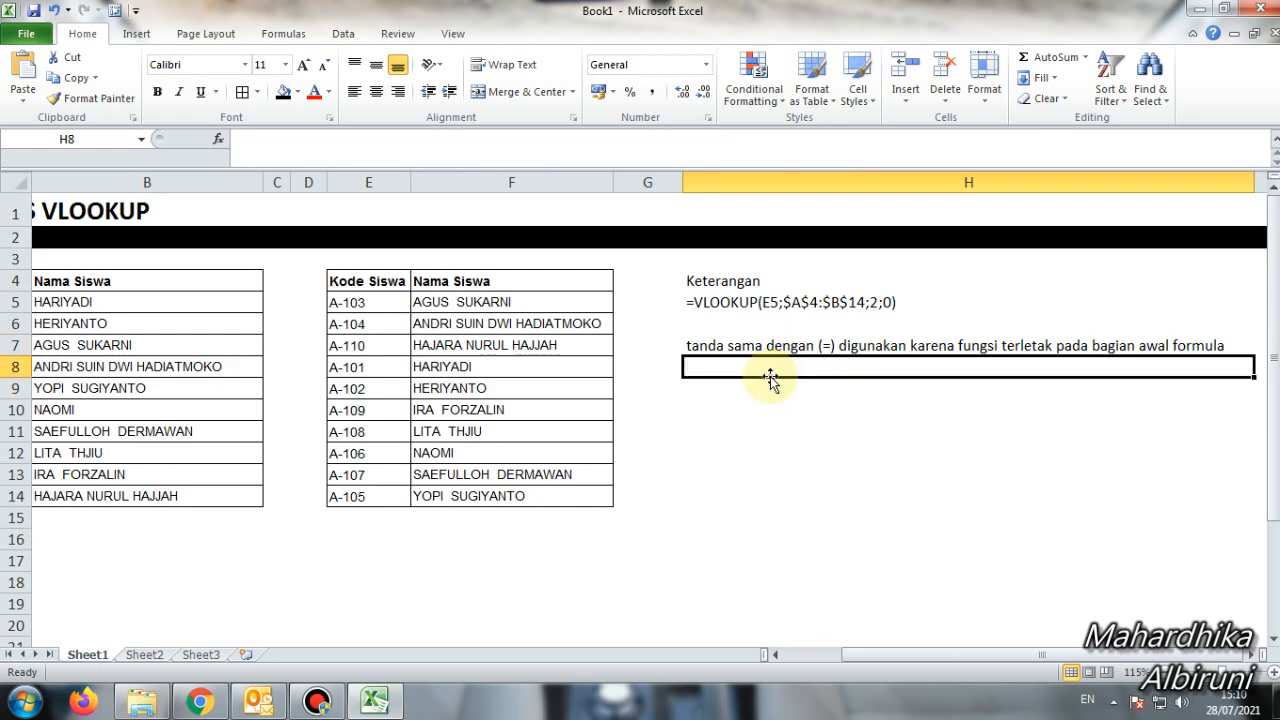
pyautogui.write('VLOOKU')
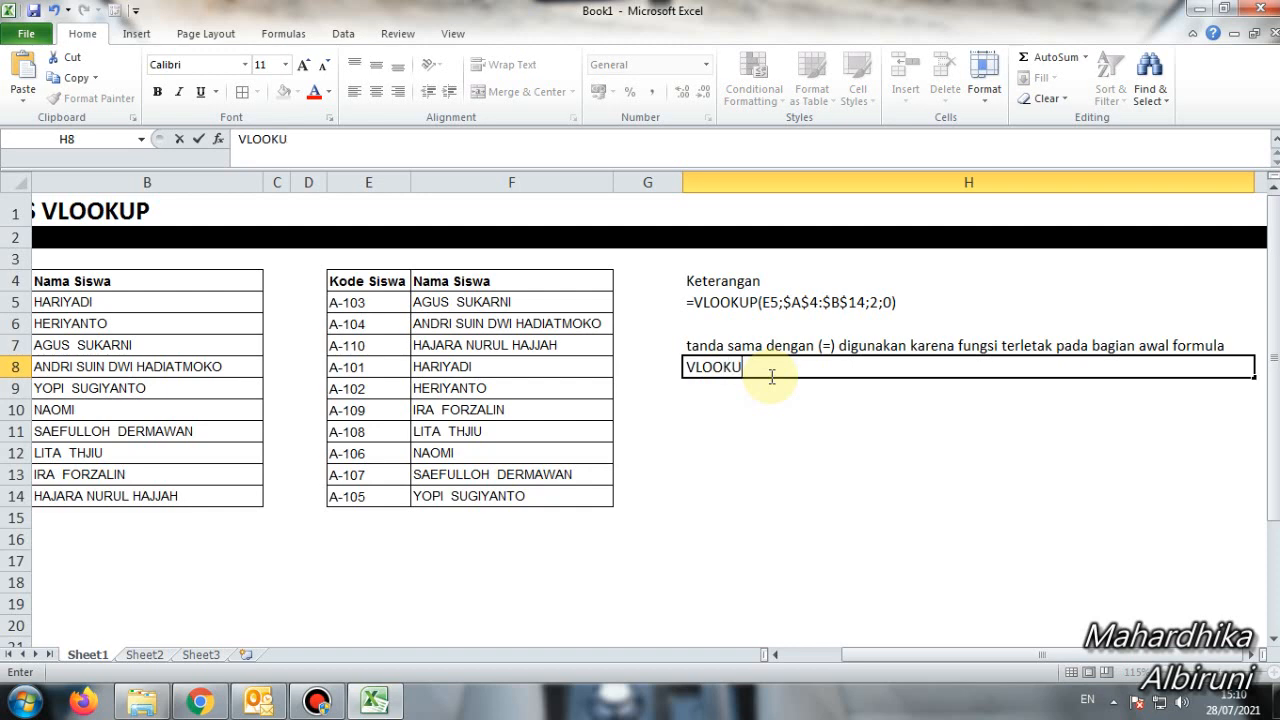
pyautogui.write('P merupaka')
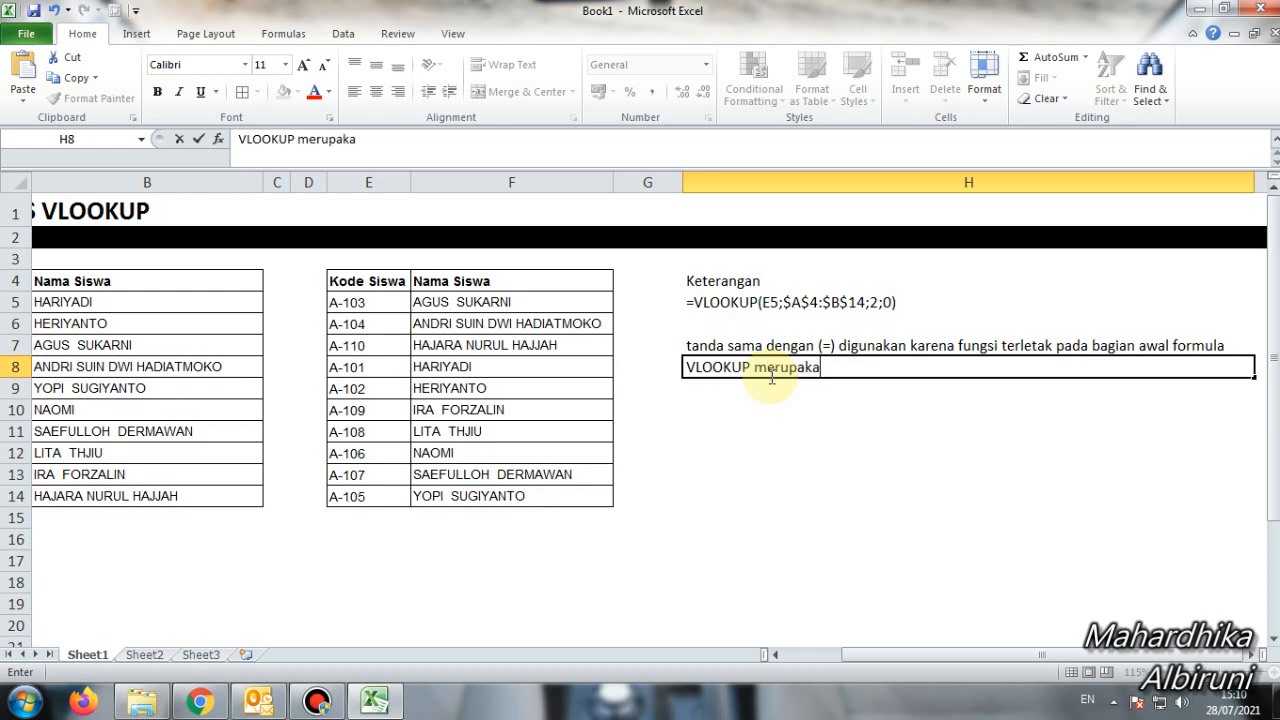
pyautogui.write('n fungsi')
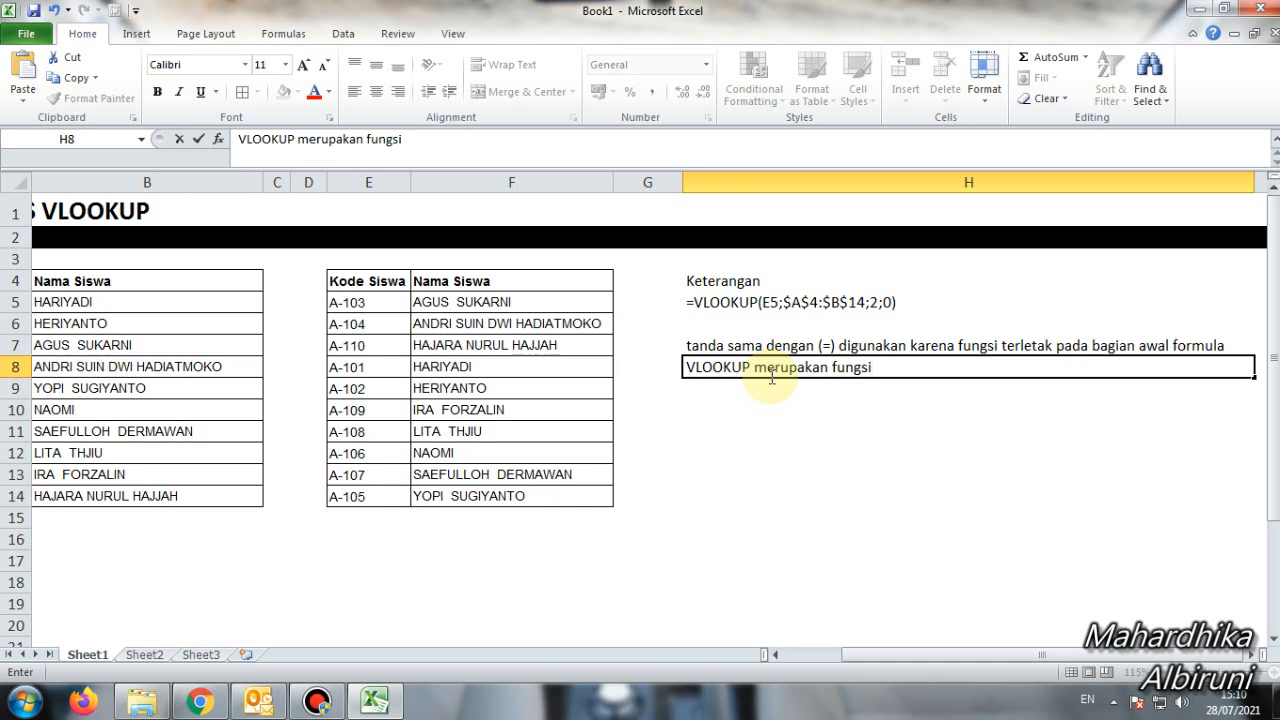
pyautogui.press('F2')
pyautogui.press('Left')
pyautogui.press('Left')
pyautogui.press('Left')
pyautogui.press('Left')
pyautogui.write('a fungsi')
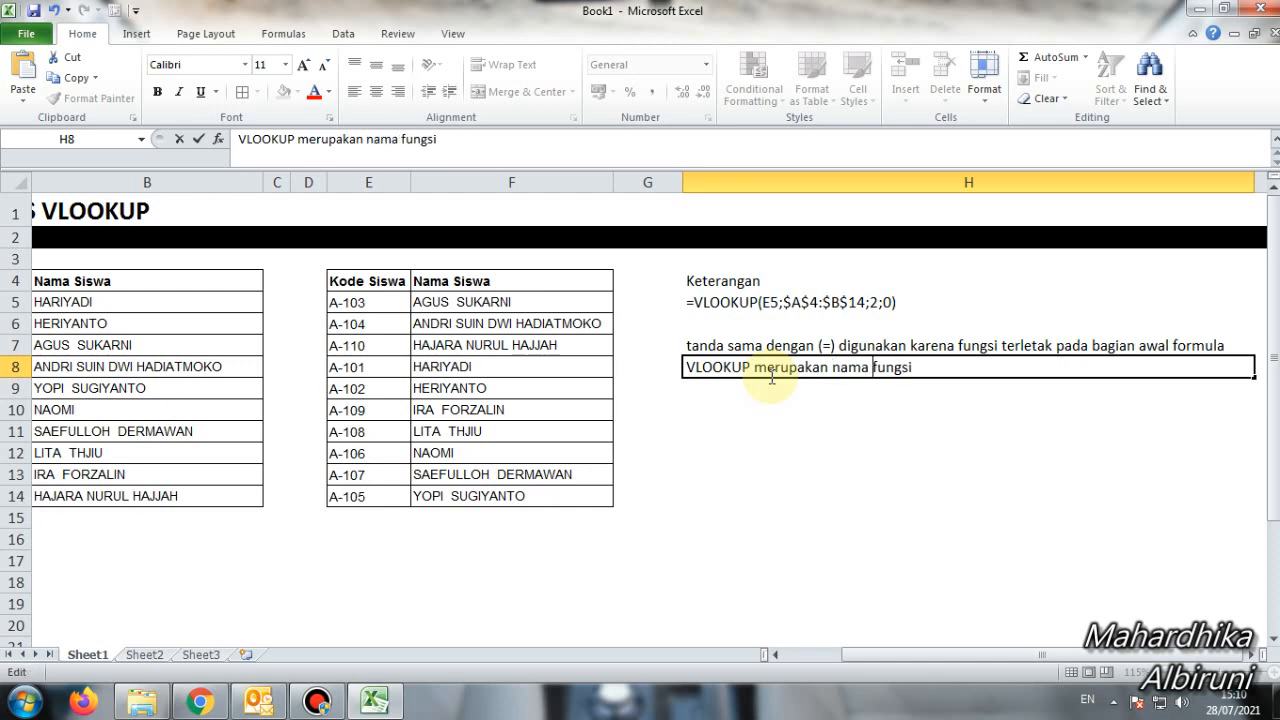
pyautogui.write(' yang digu')
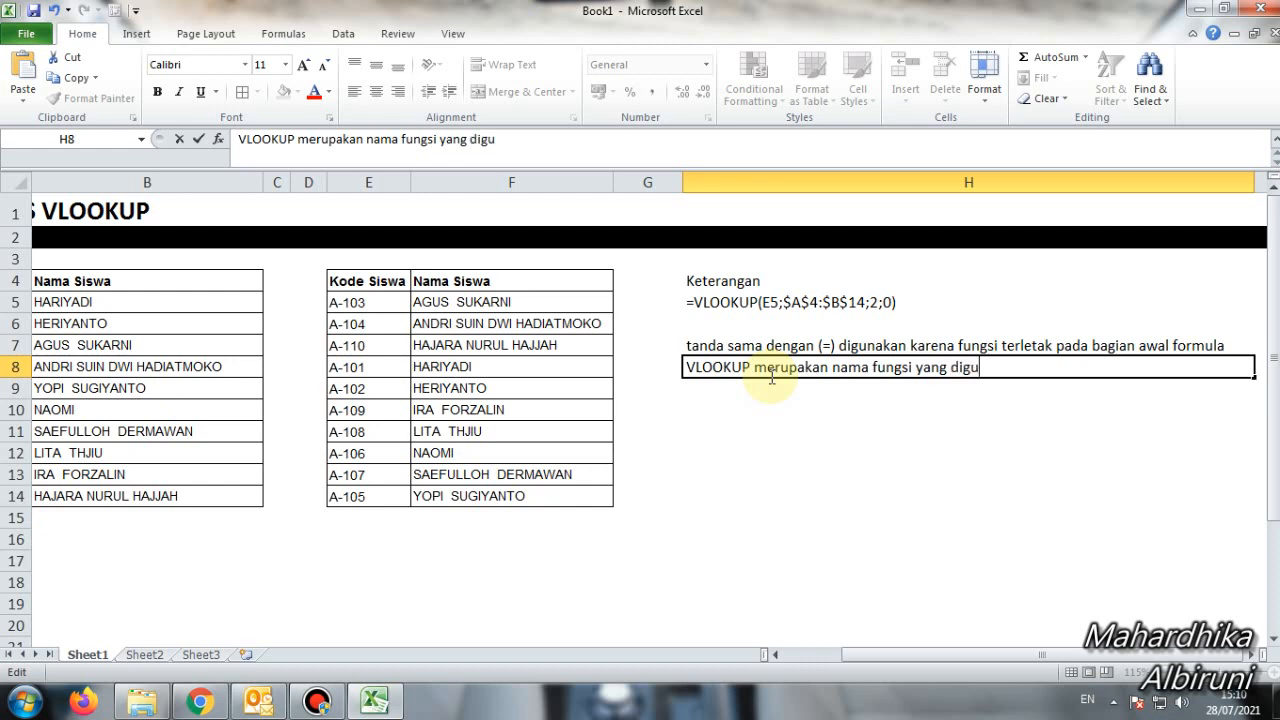
pyautogui.write('nakan untu')
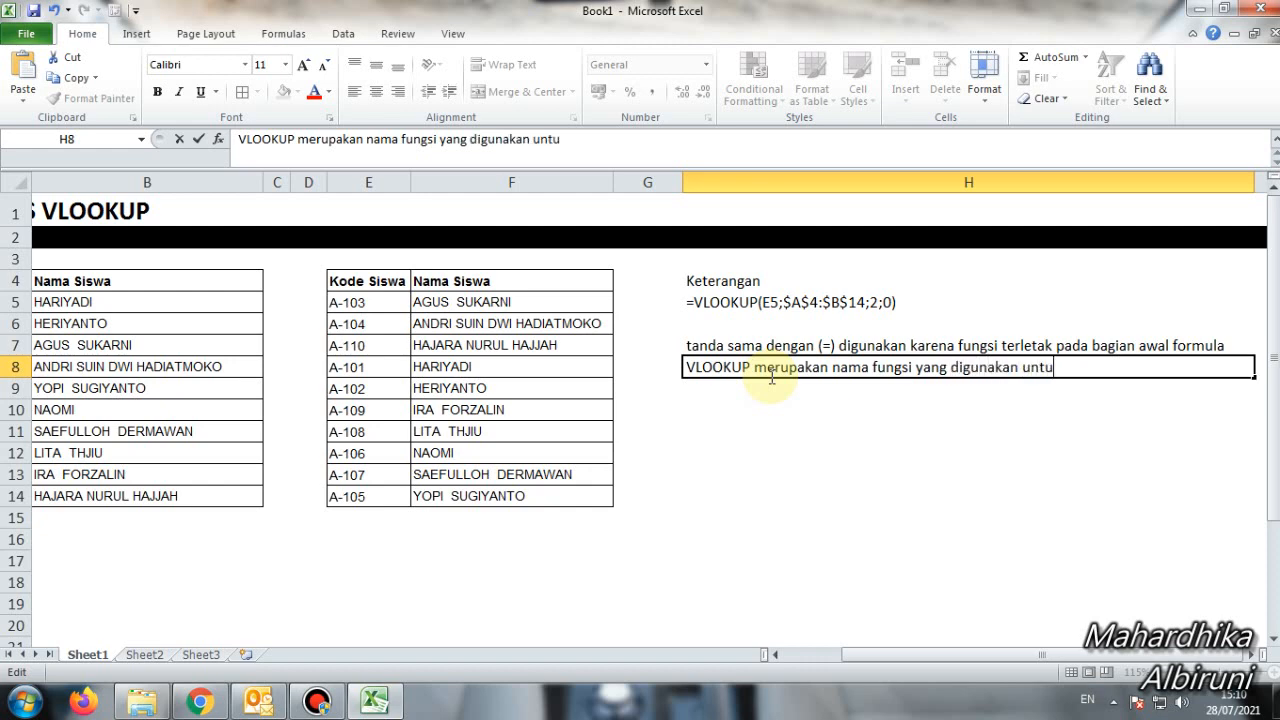
pyautogui.write('k mengamb')
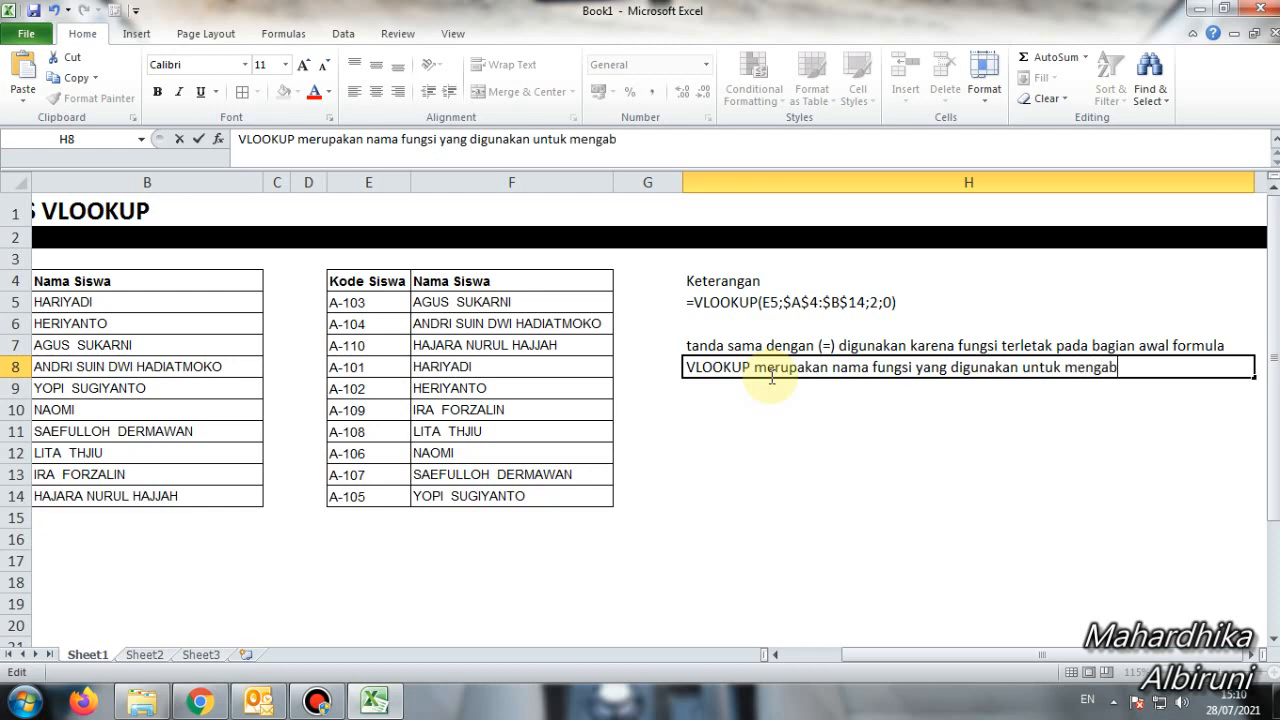
pyautogui.press('BackSpace')
pyautogui.write('mbo;')
pyautogui.press('BackSpace')
pyautogui.press('BackSpace')
pyautogui.write('il data ke samping')
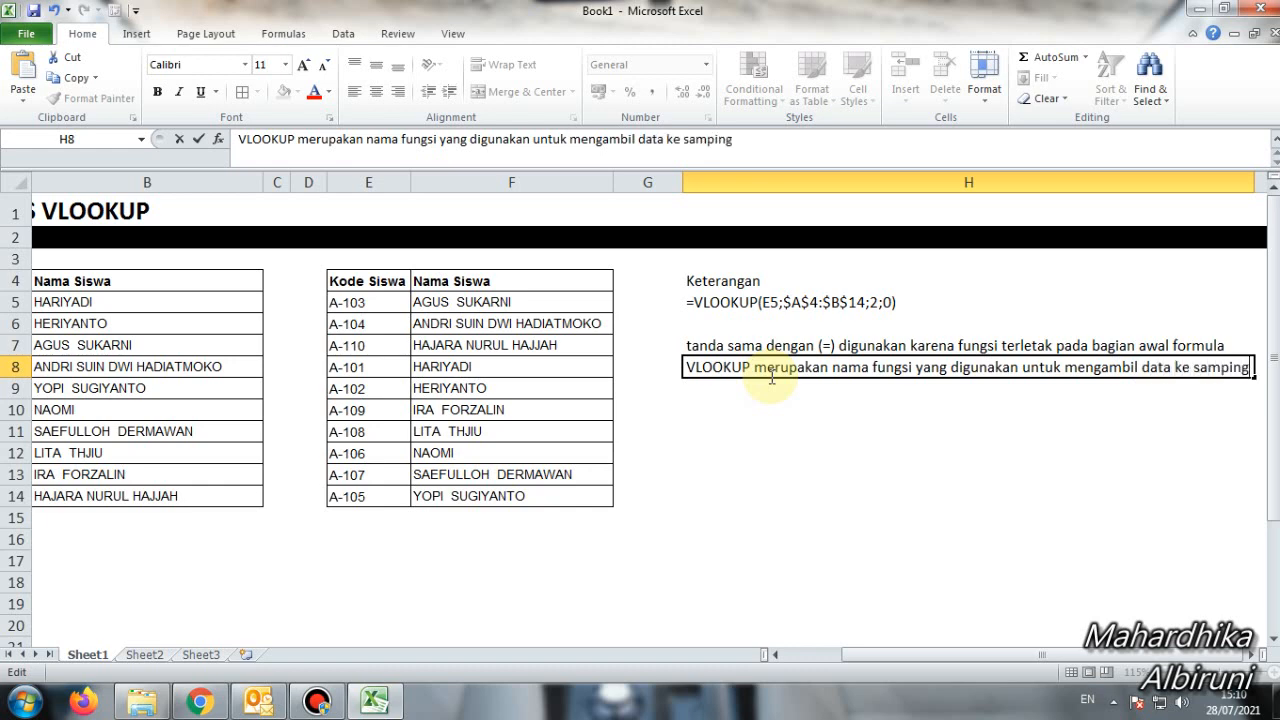
pyautogui.press('Return')
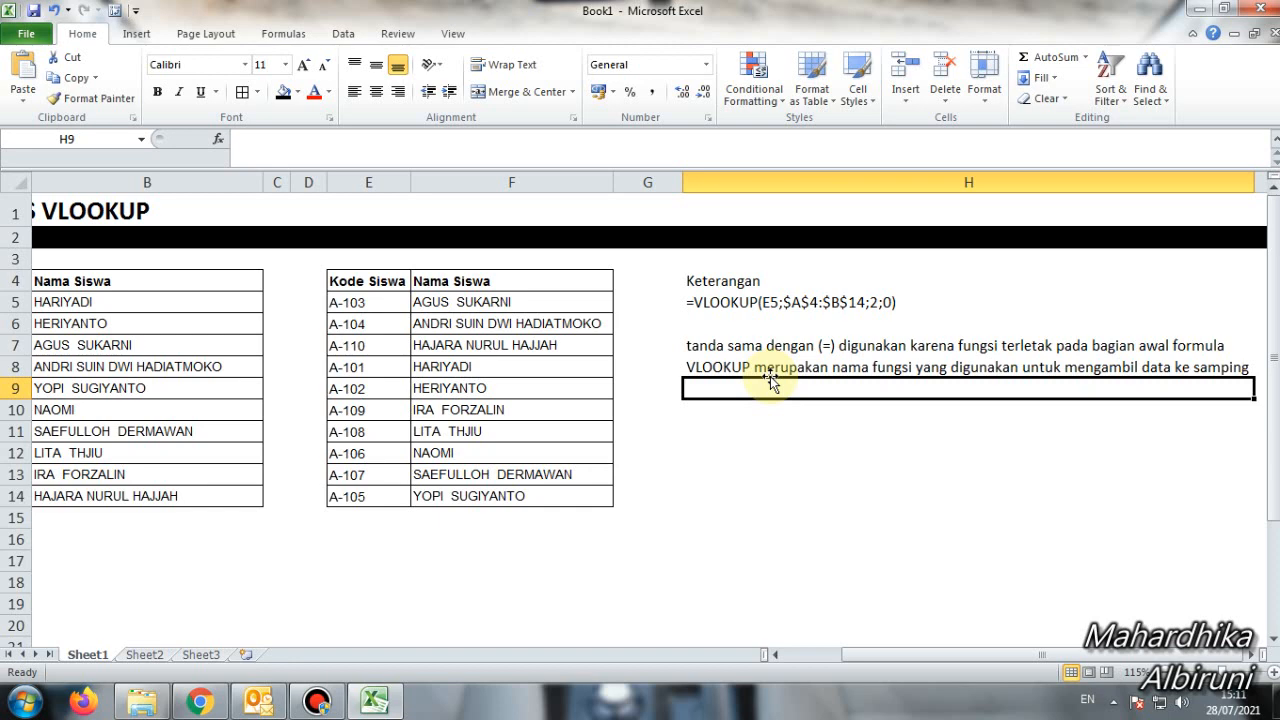
# - Enter the note 'Tanda Kurung " ( " digunakan untuk mengapit argumen' in cell H9
pyautogui.write('Tanda')
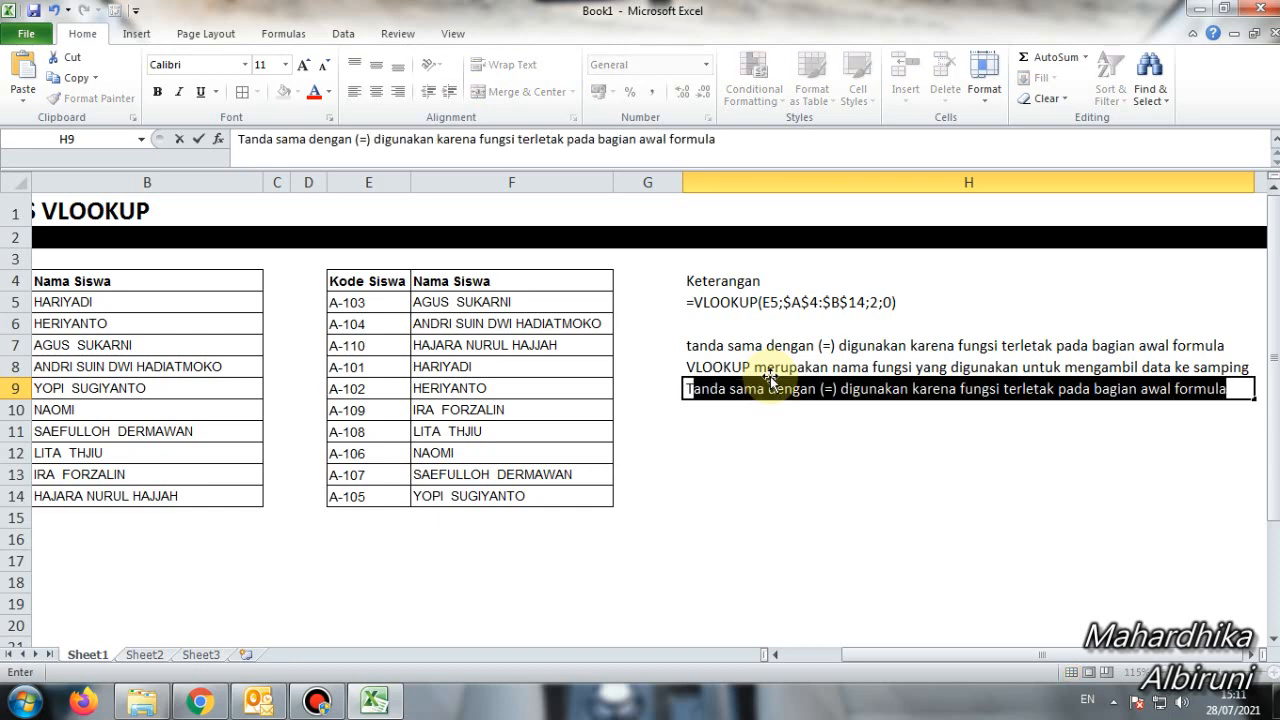
pyautogui.write(' Kurung')
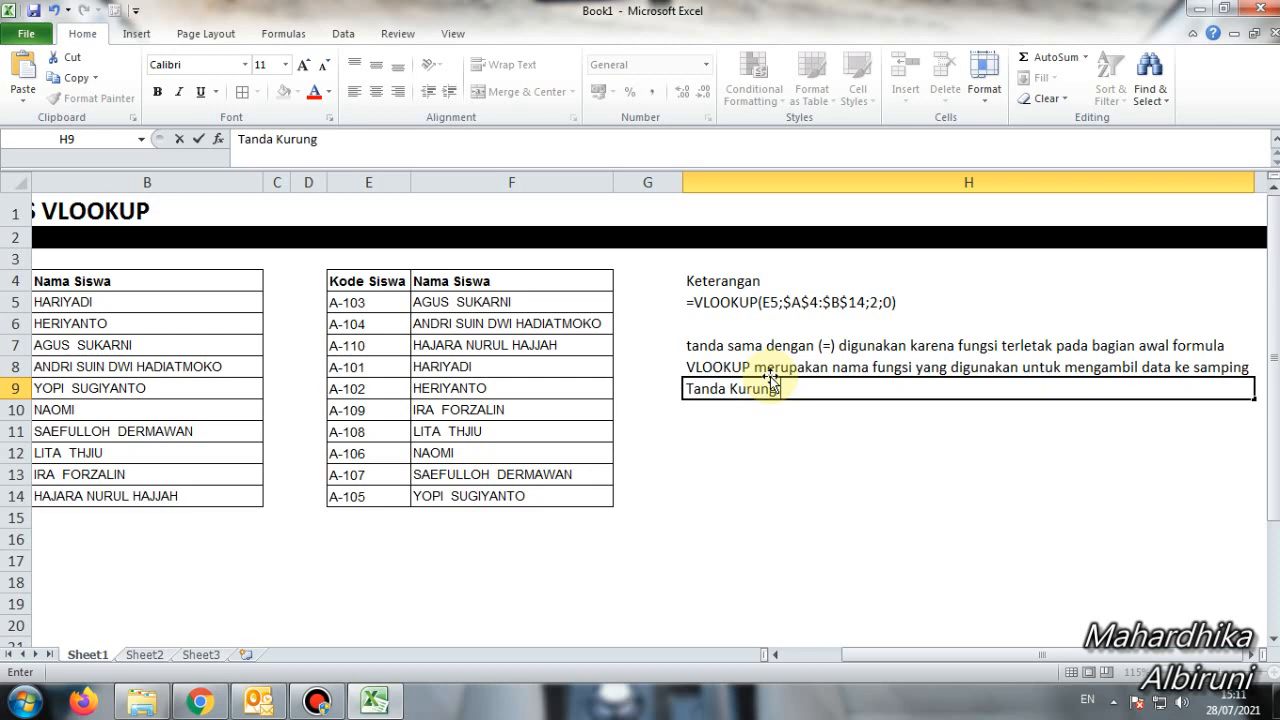
pyautogui.write(' " ( " digunakan u')
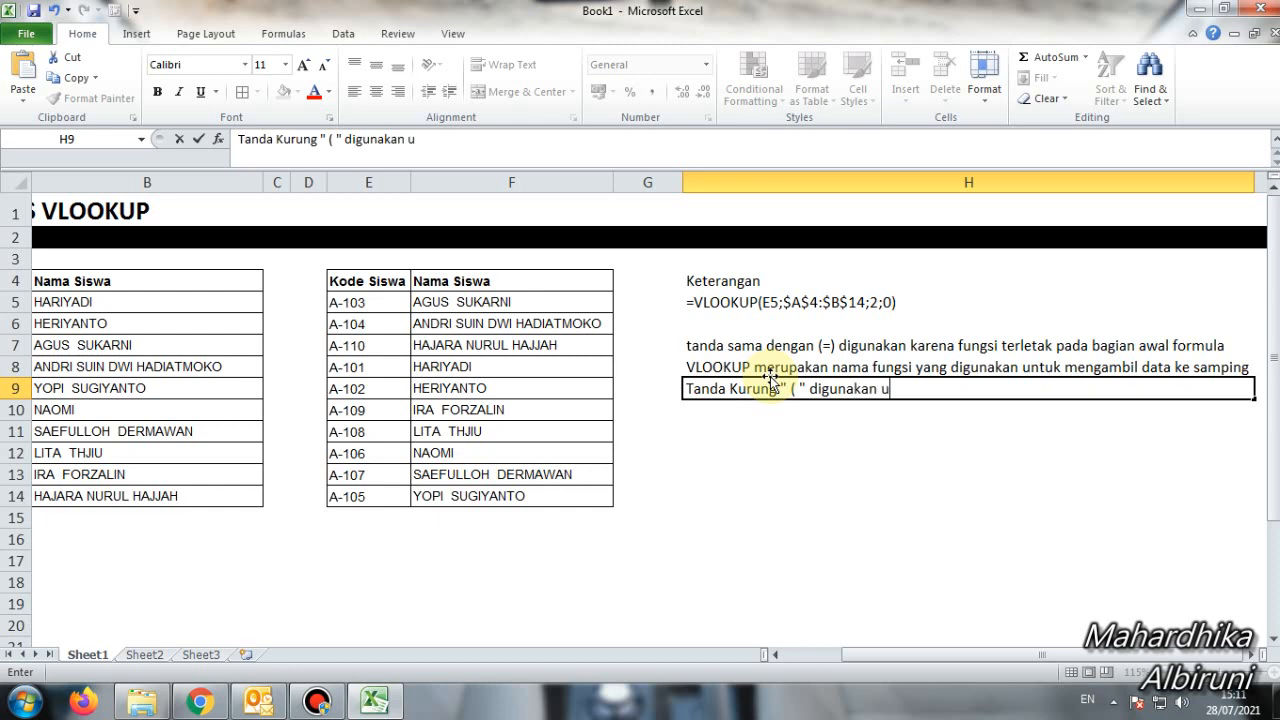
pyautogui.write('ntuk mengapit')
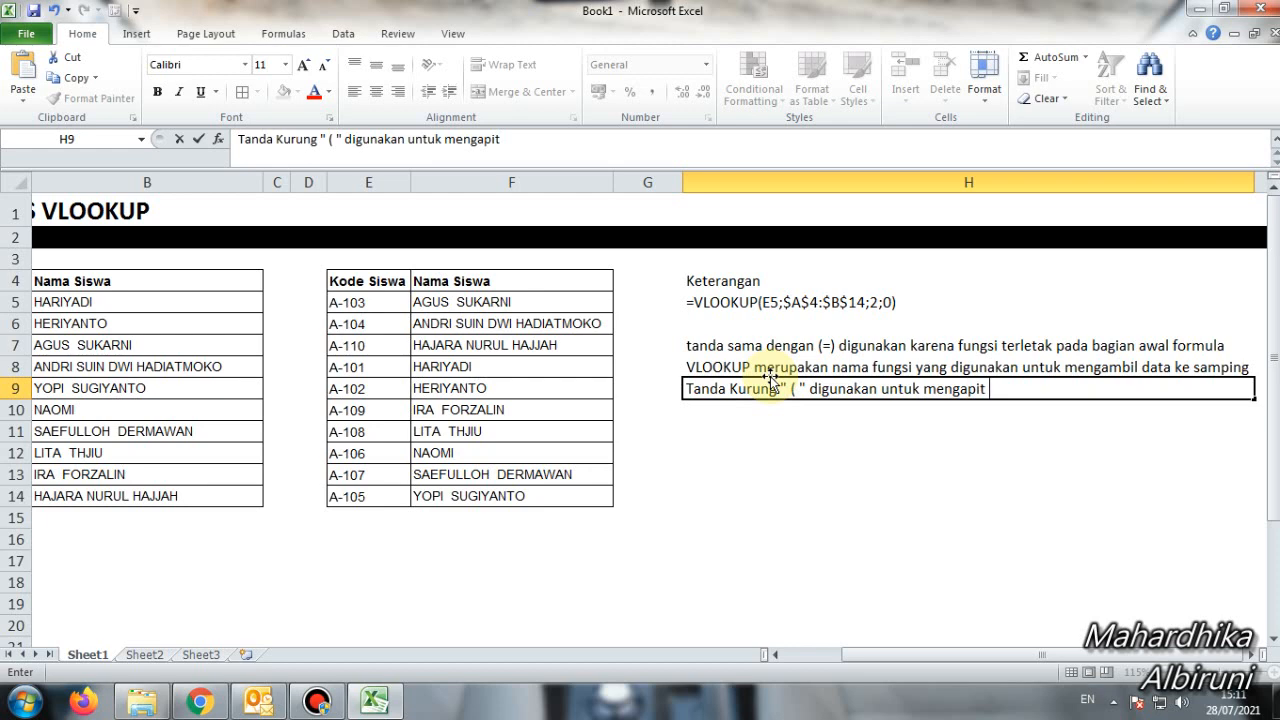
pyautogui.write(' argumen')
pyautogui.press('Return')
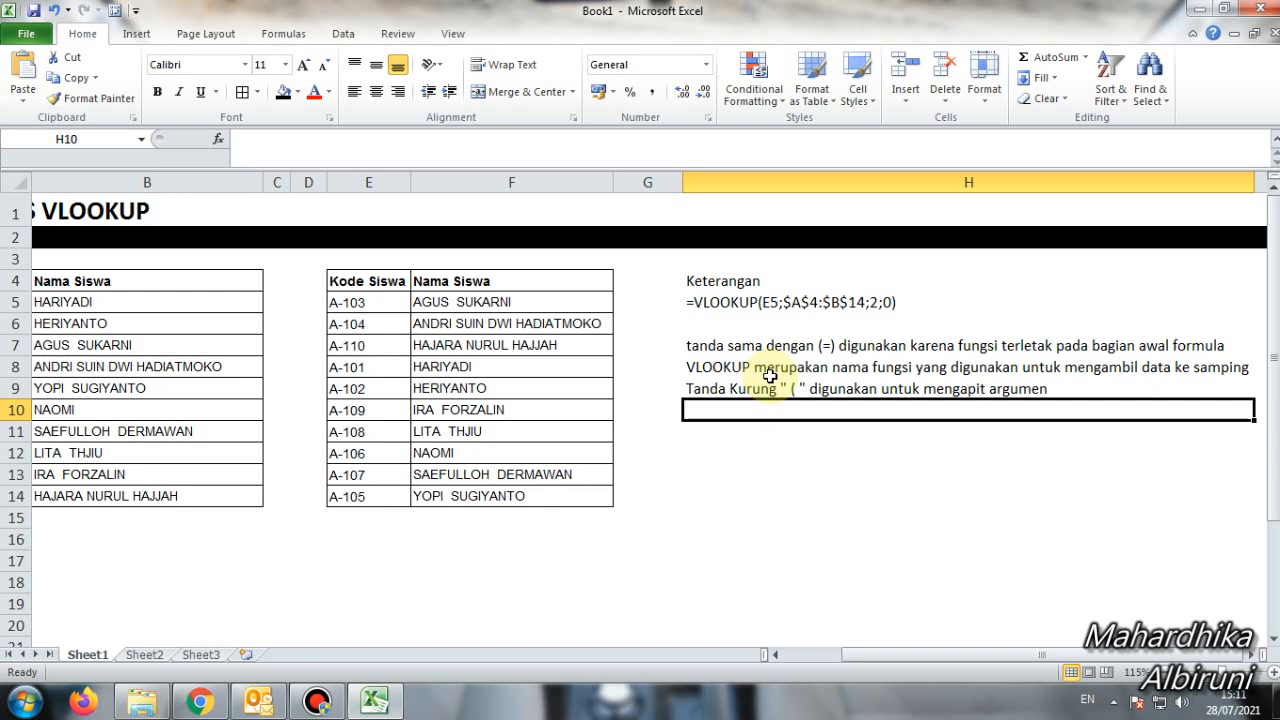
# - Enter the note "E5 adalah Kolom E, Baris Ke 5, dasar parameter untuk mengambil data" in cell H10
pyautogui.write('E')
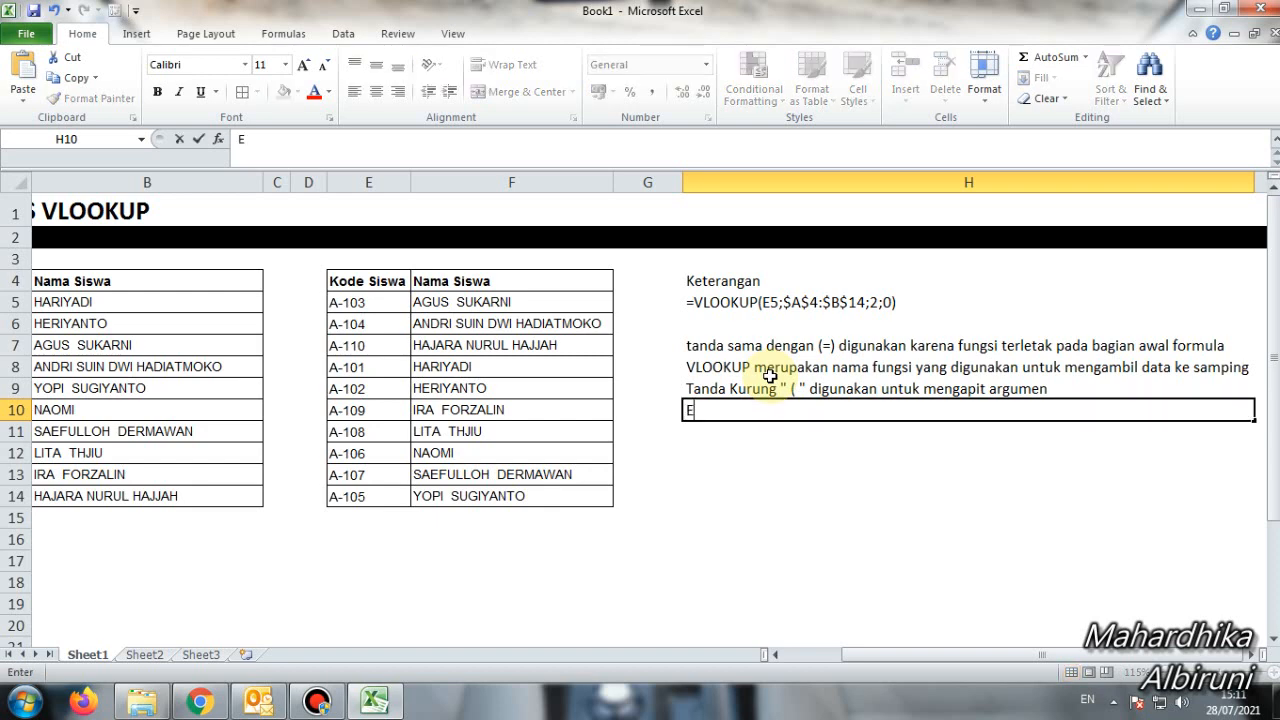
pyautogui.write('5 adalah ')
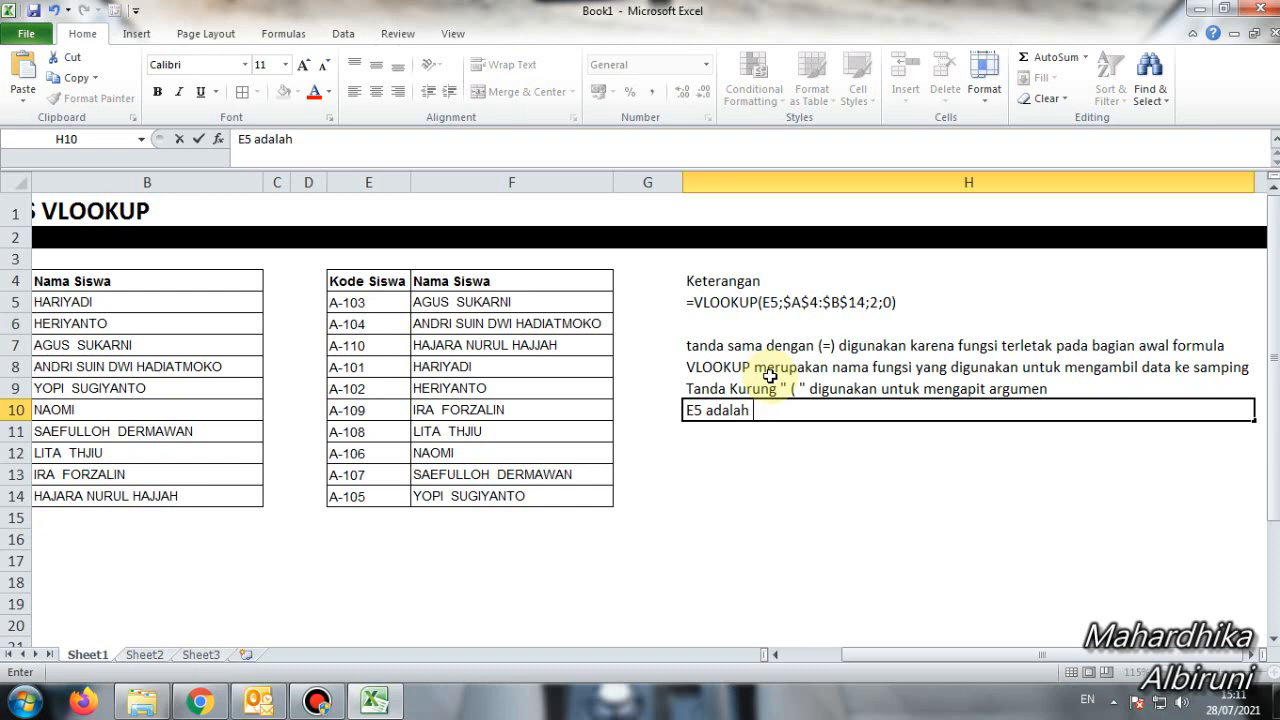
pyautogui.write('Kolom E, Baris ')
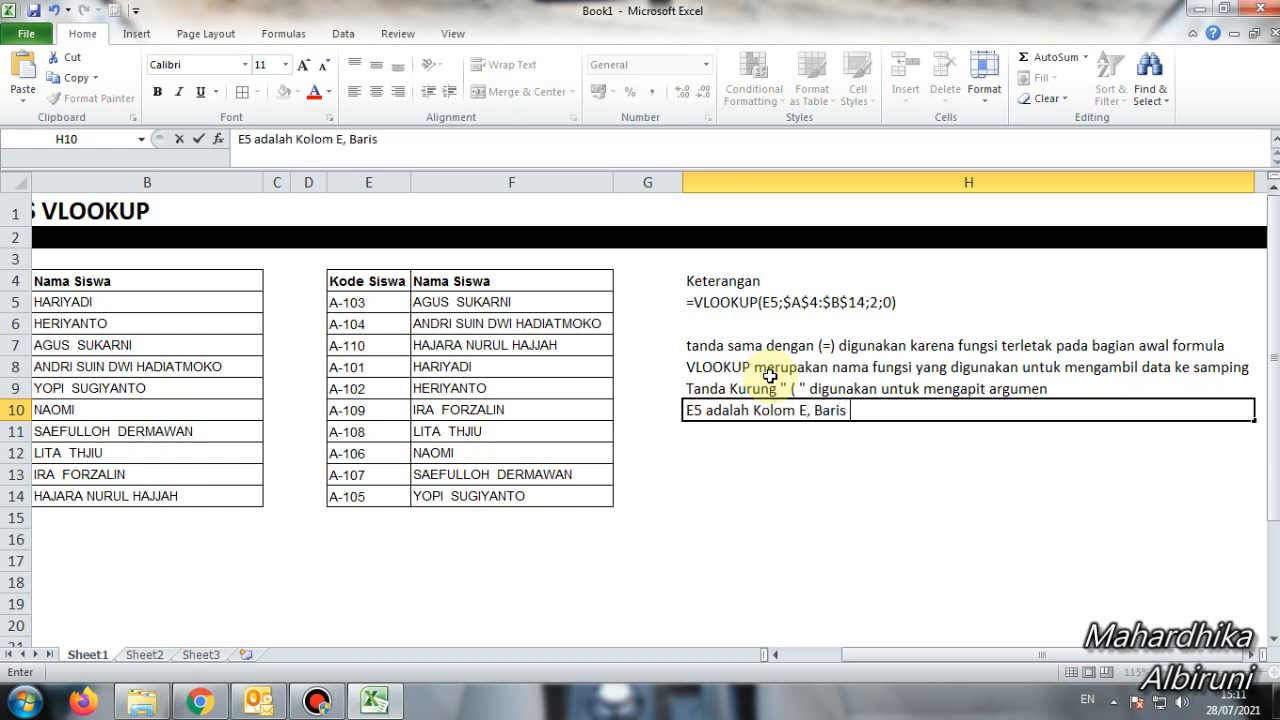
pyautogui.write('Ke 5')
pyautogui.write(',')
pyautogui.write('dasar')
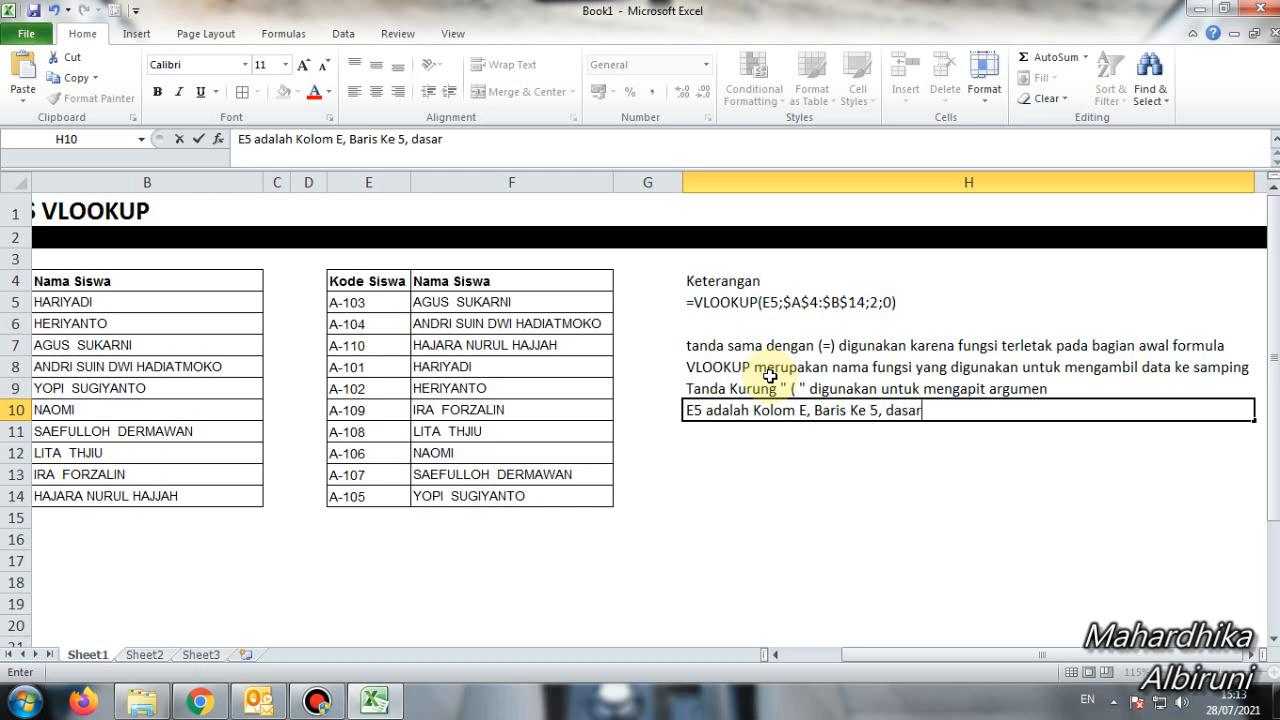
pyautogui.write(' parameter un')
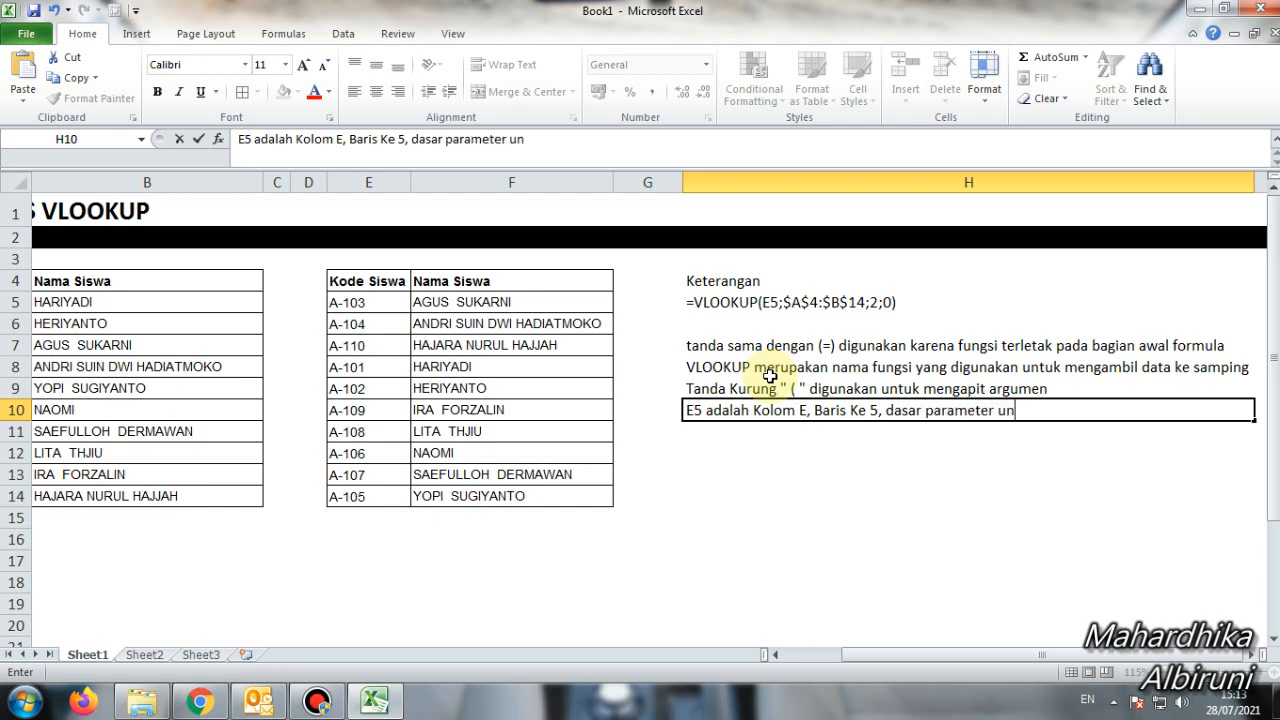
pyautogui.press('BackSpace')
pyautogui.write('ntuk mengam')
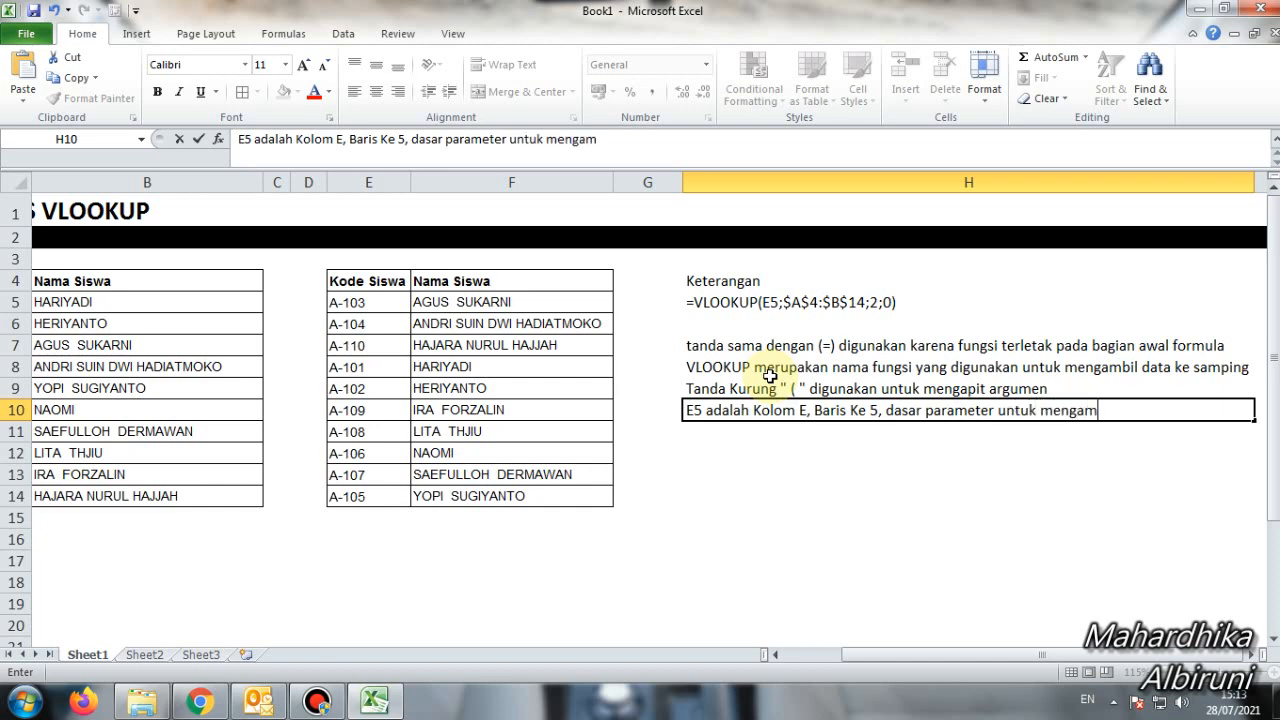
pyautogui.write('bil data')
pyautogui.press('Return')
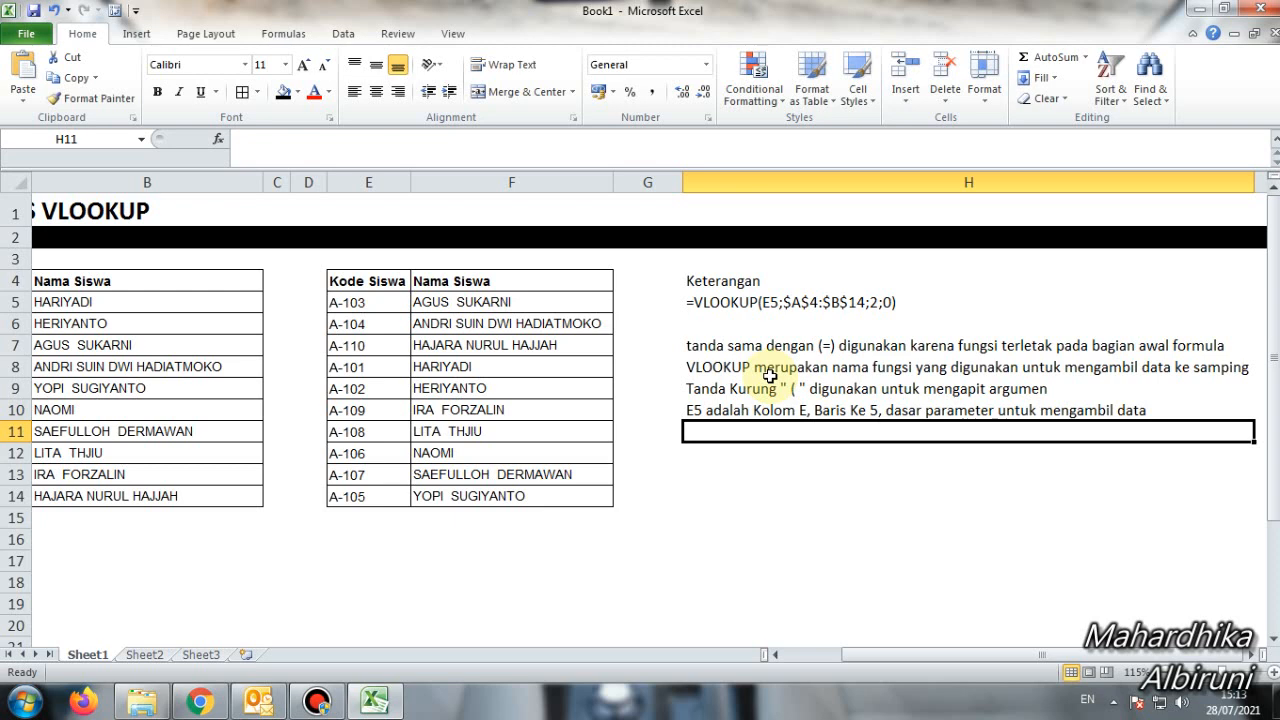
# - Enter the note "$a$4:$b$14 adalah tabel acuan untuk pengambilan data , jangan lupa tekan f4 setelah mem blok tabel" in cell H11
pyautogui.write('$')
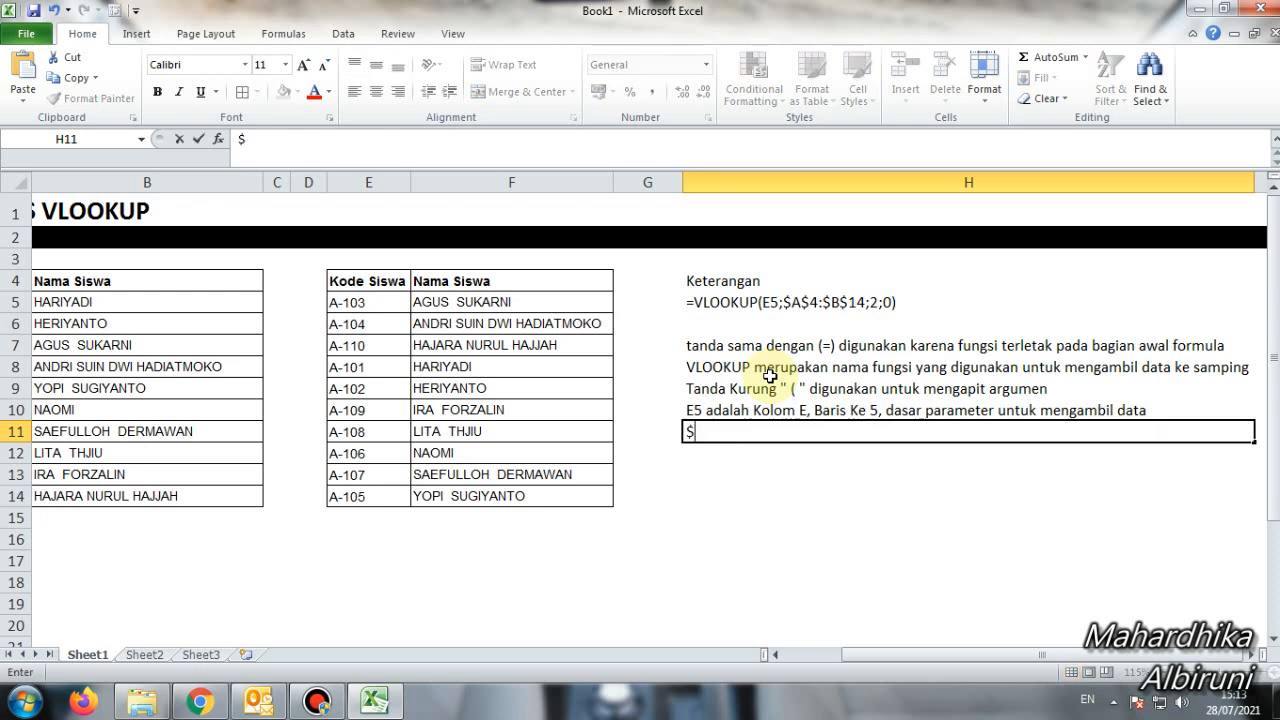
pyautogui.write('a#')
pyautogui.press('BackSpace')
pyautogui.write('$4')
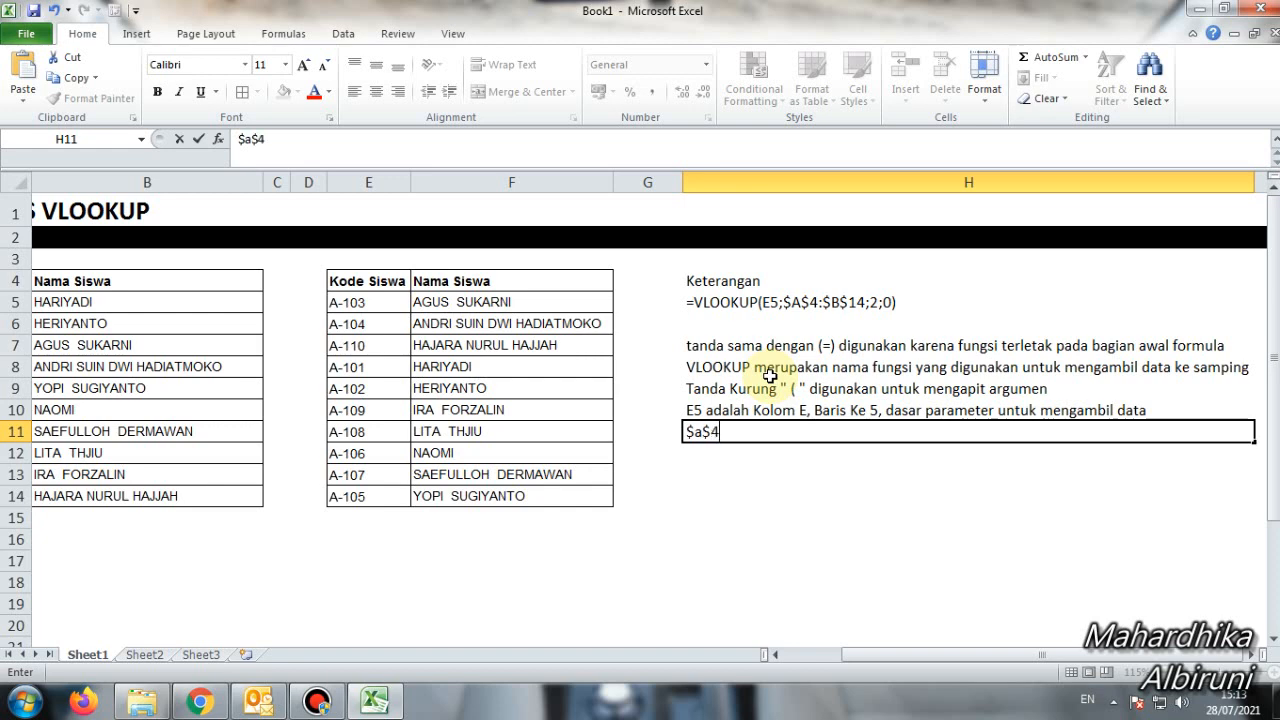
pyautogui.write(':$b$14')
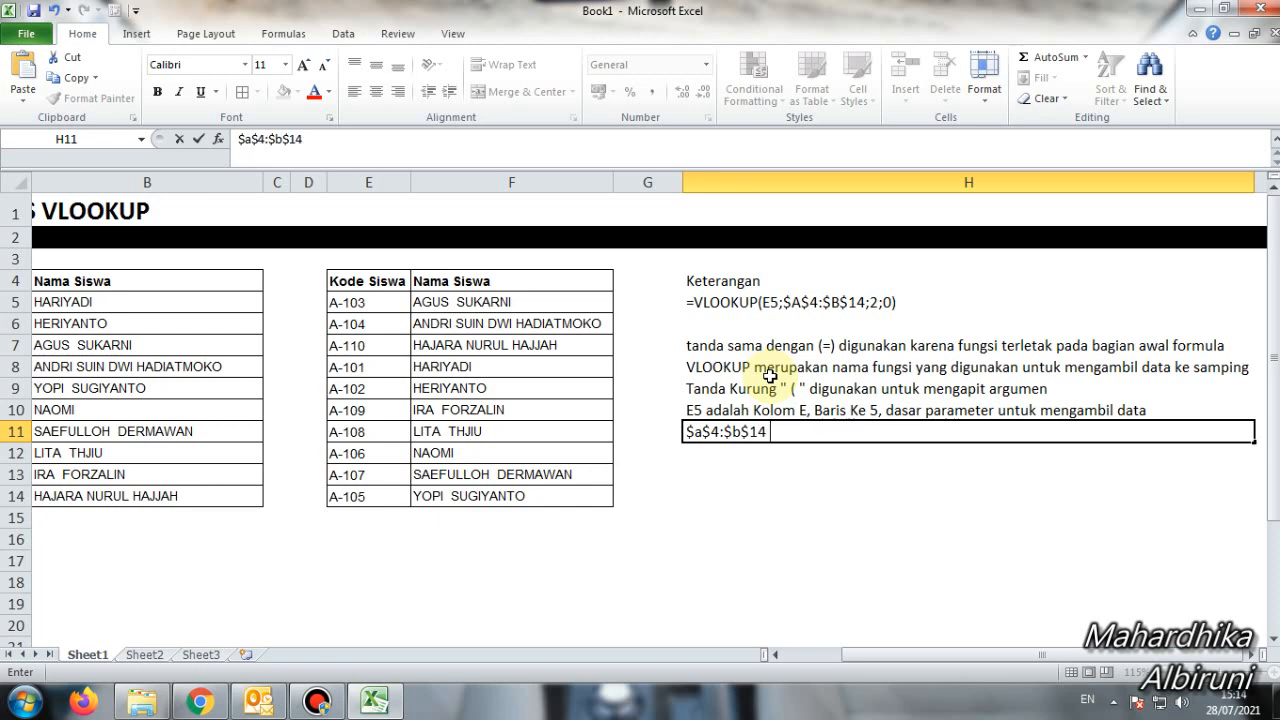
pyautogui.write('adalah')
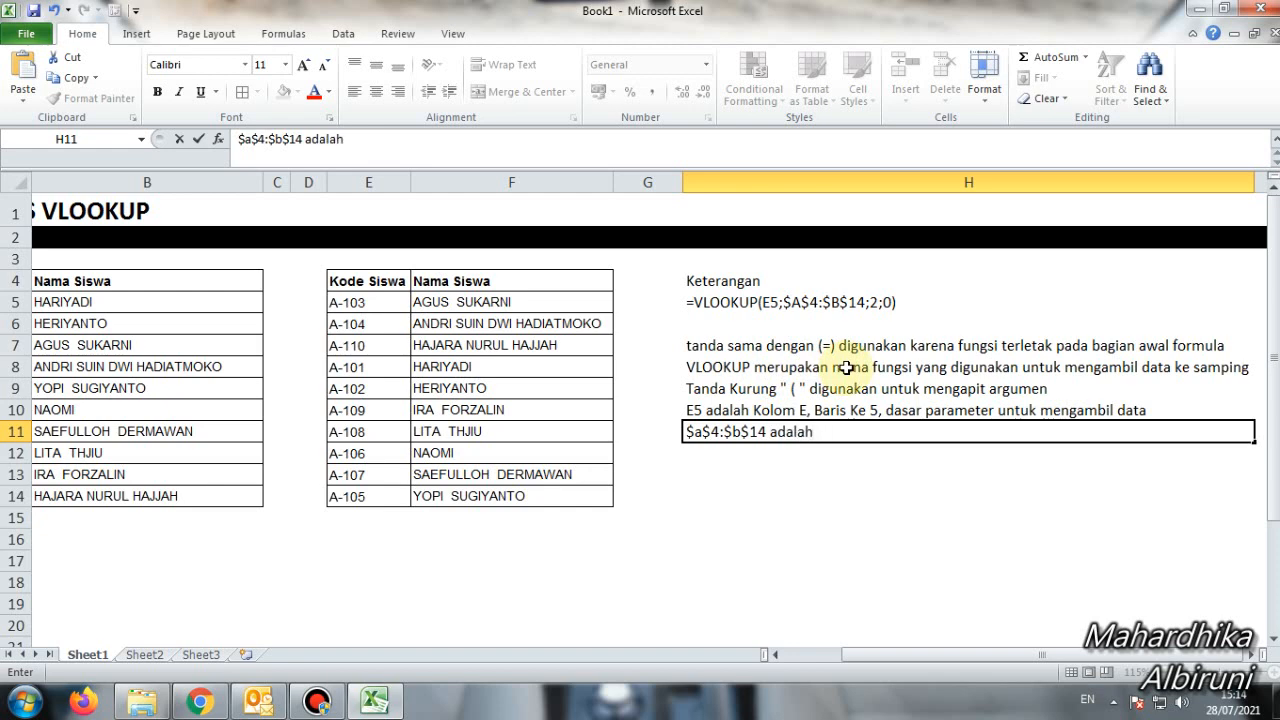
pyautogui.write('tabel a')
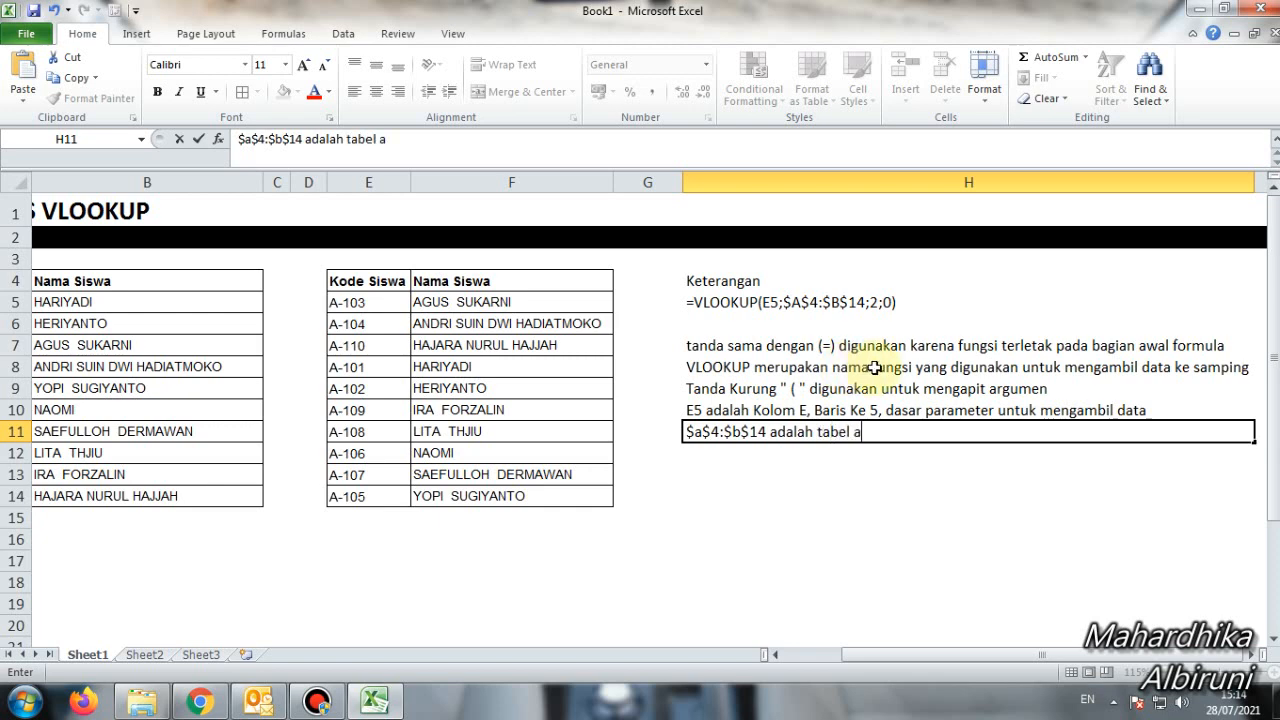
pyautogui.write('cuan untuk ')
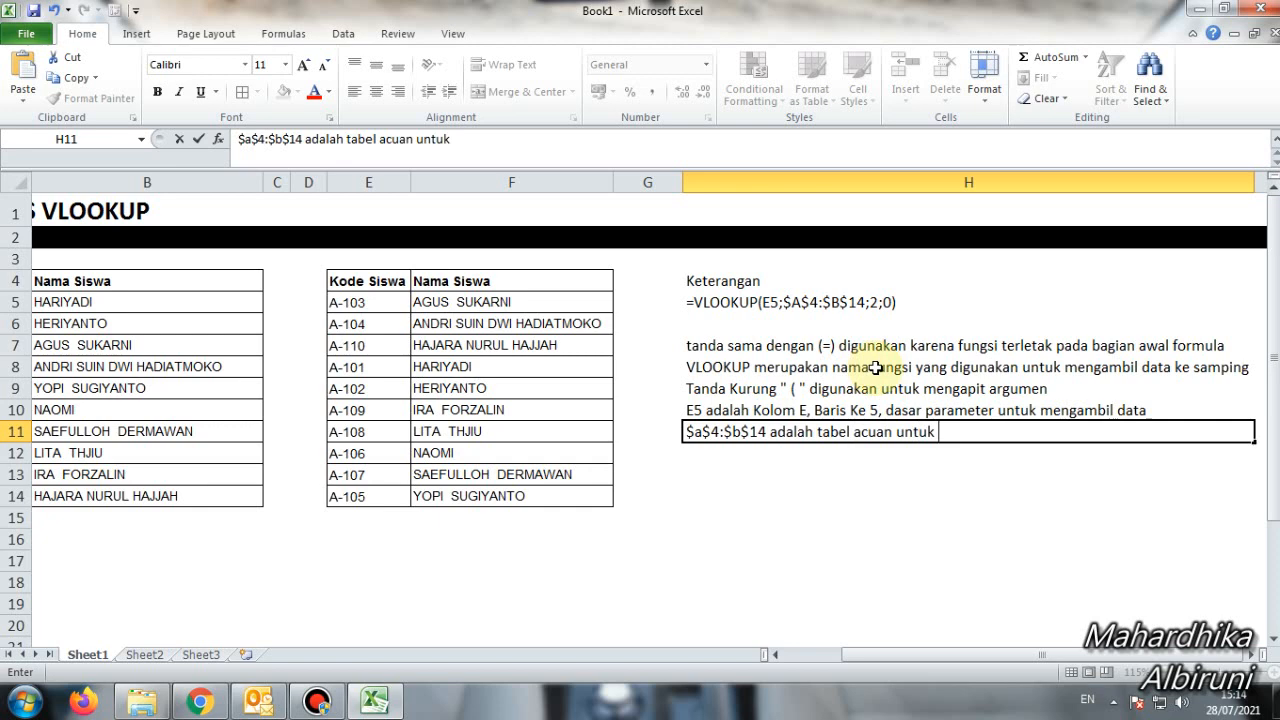
pyautogui.write('pengambilan data')
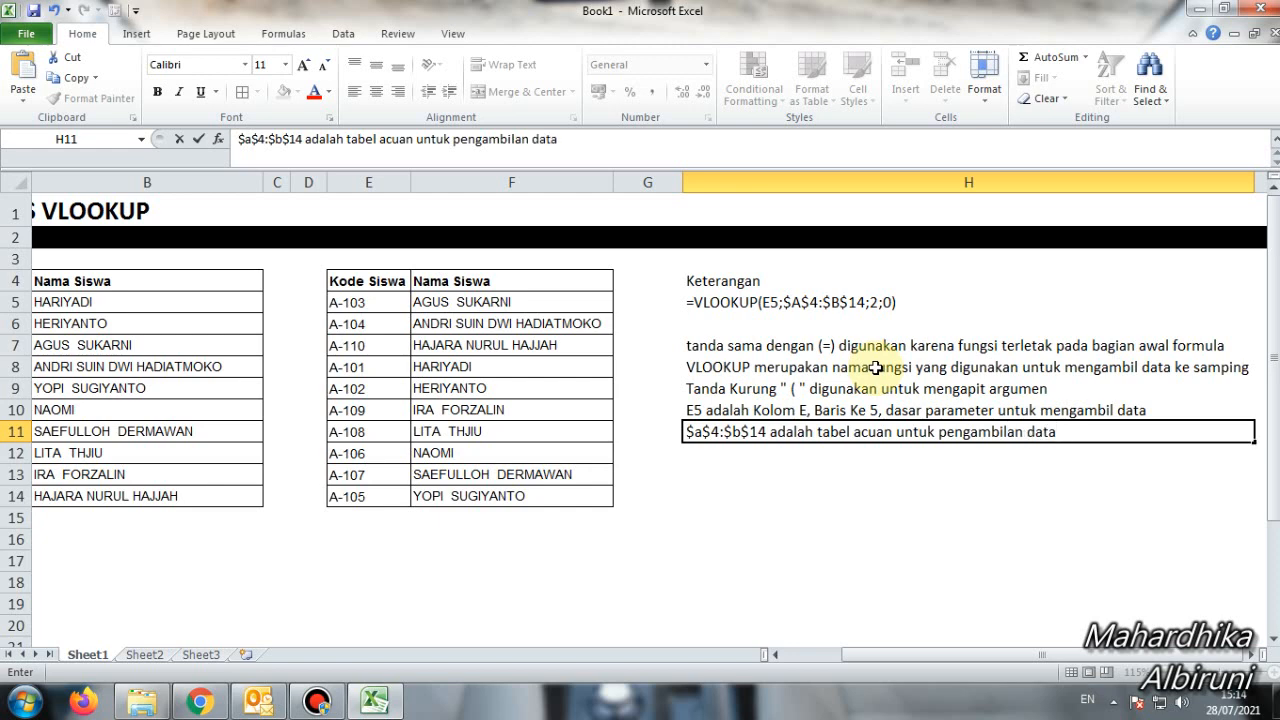
pyautogui.write(' , jangan lupa tekan')
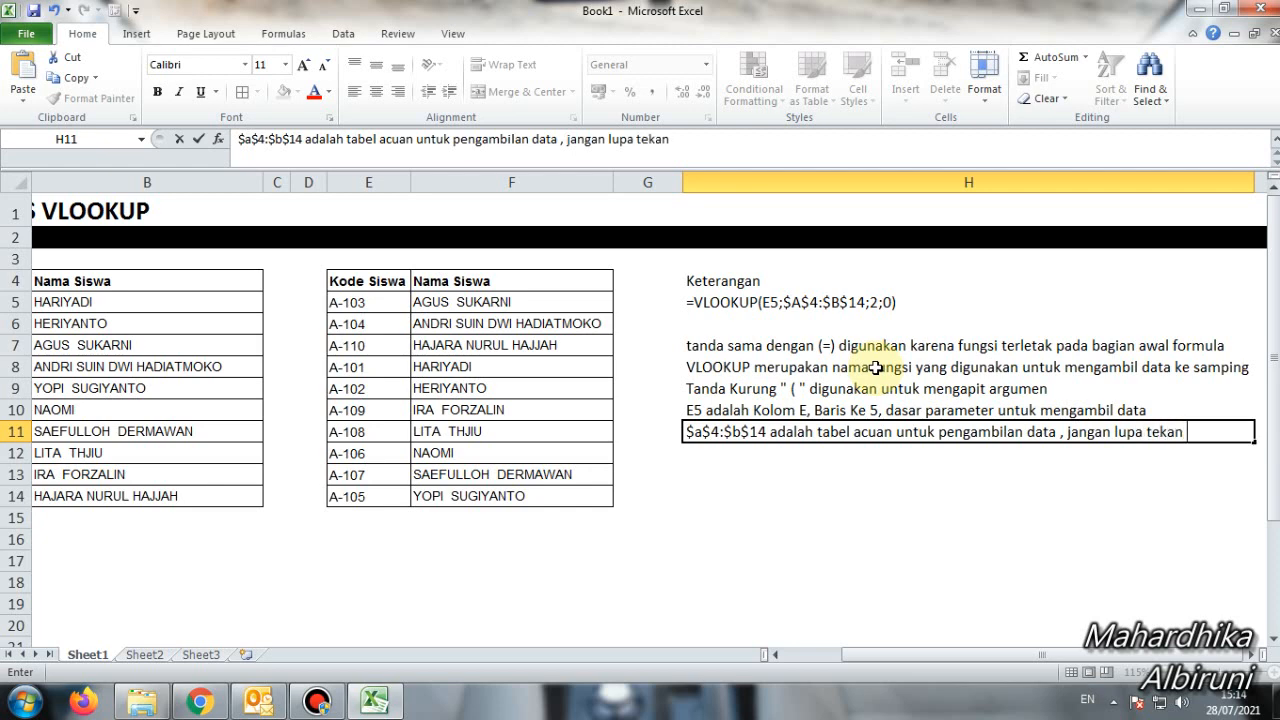
pyautogui.write(' f4 setelah')
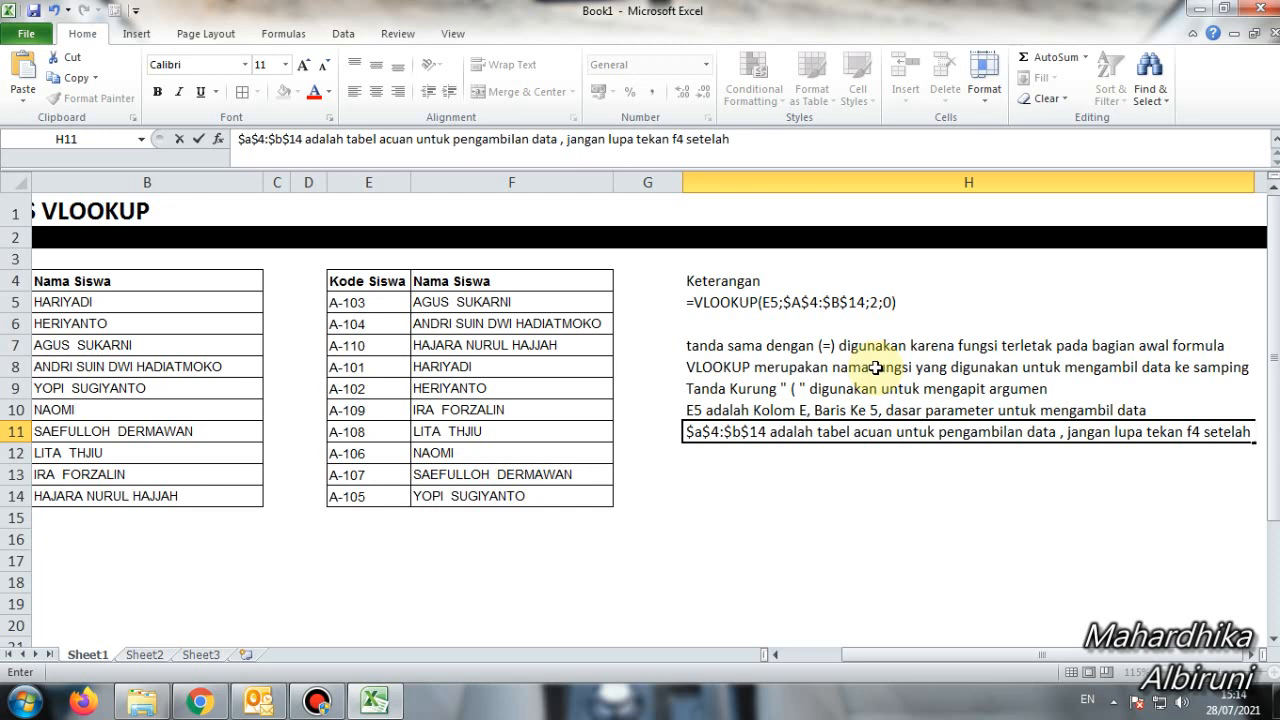
pyautogui.write(' mem blok ')
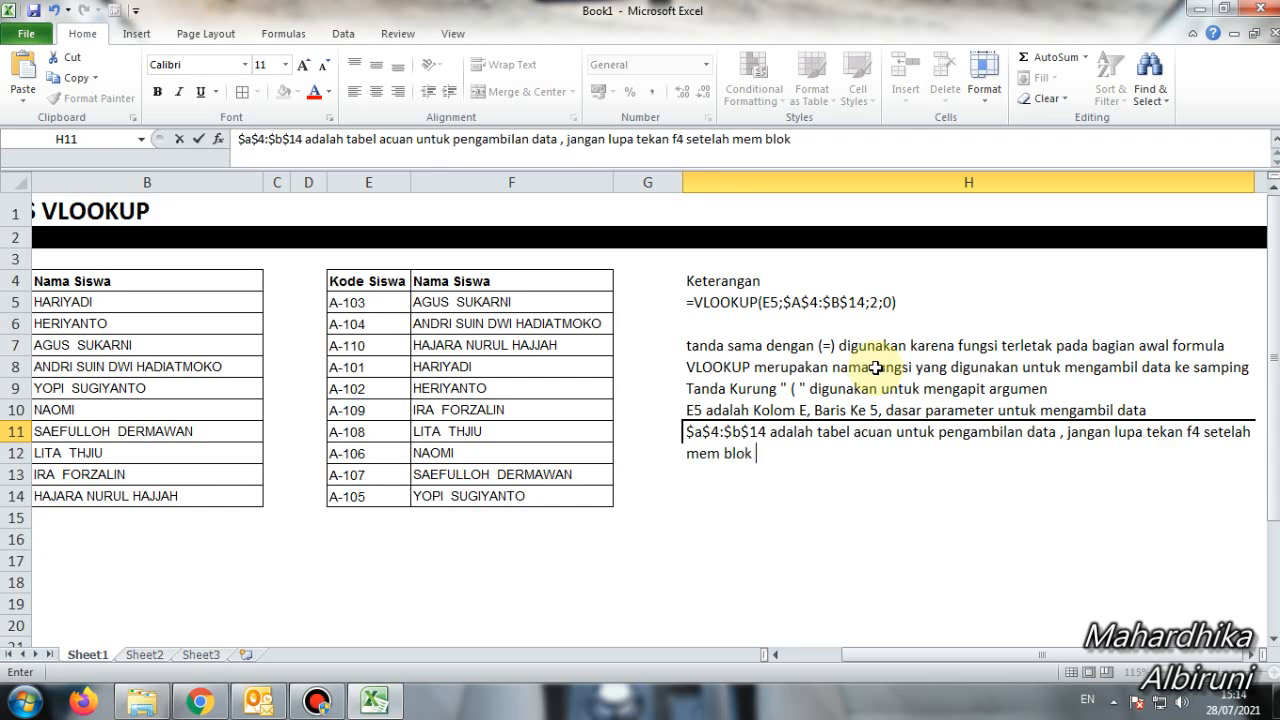
pyautogui.write('tabel')
pyautogui.press('Return')
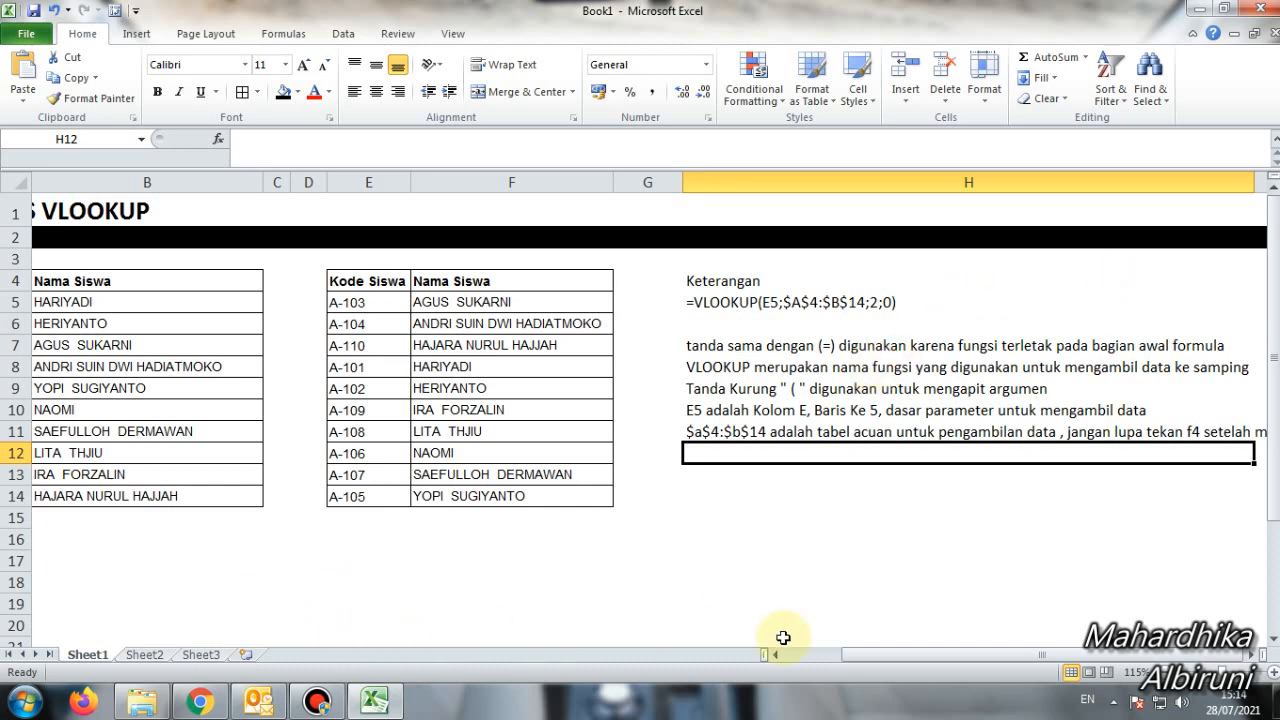
# - Narrow column G to bring the notes in column H closer to the second student table
pyautogui.moveTo(925, 657); pyautogui.dragTo(783, 658)
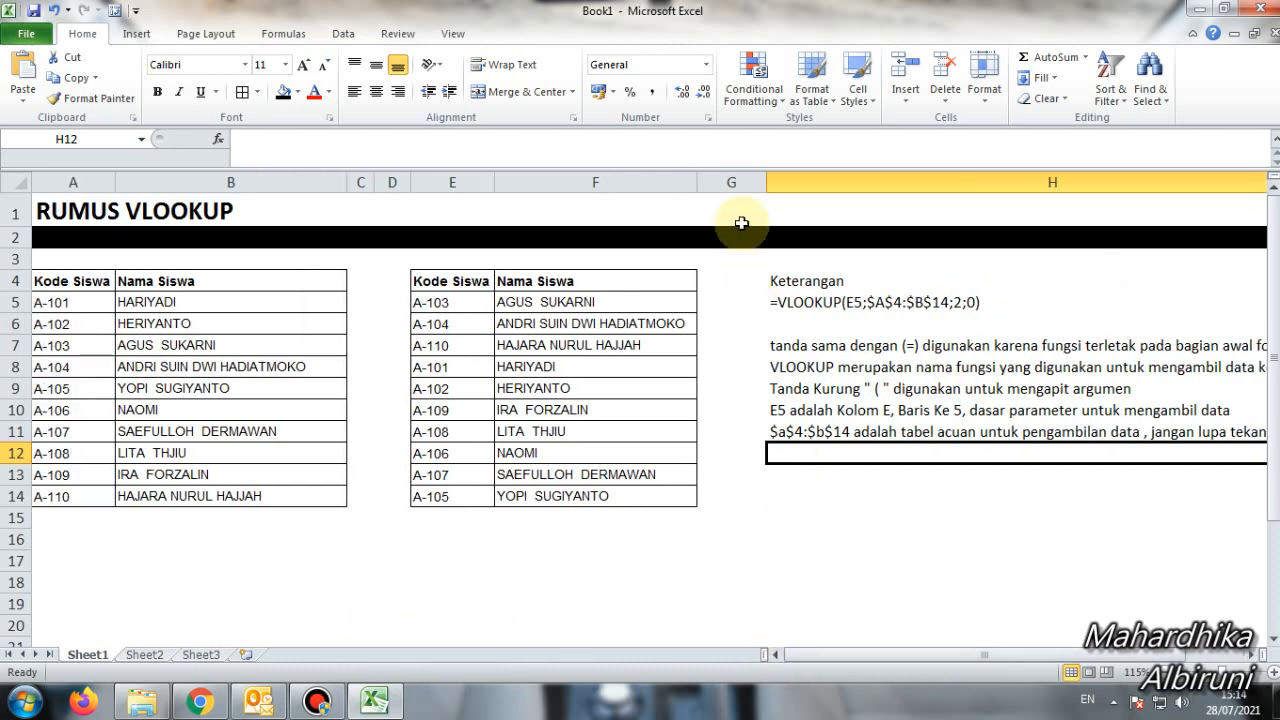
pyautogui.moveTo(765, 181); pyautogui.dragTo(711, 182)
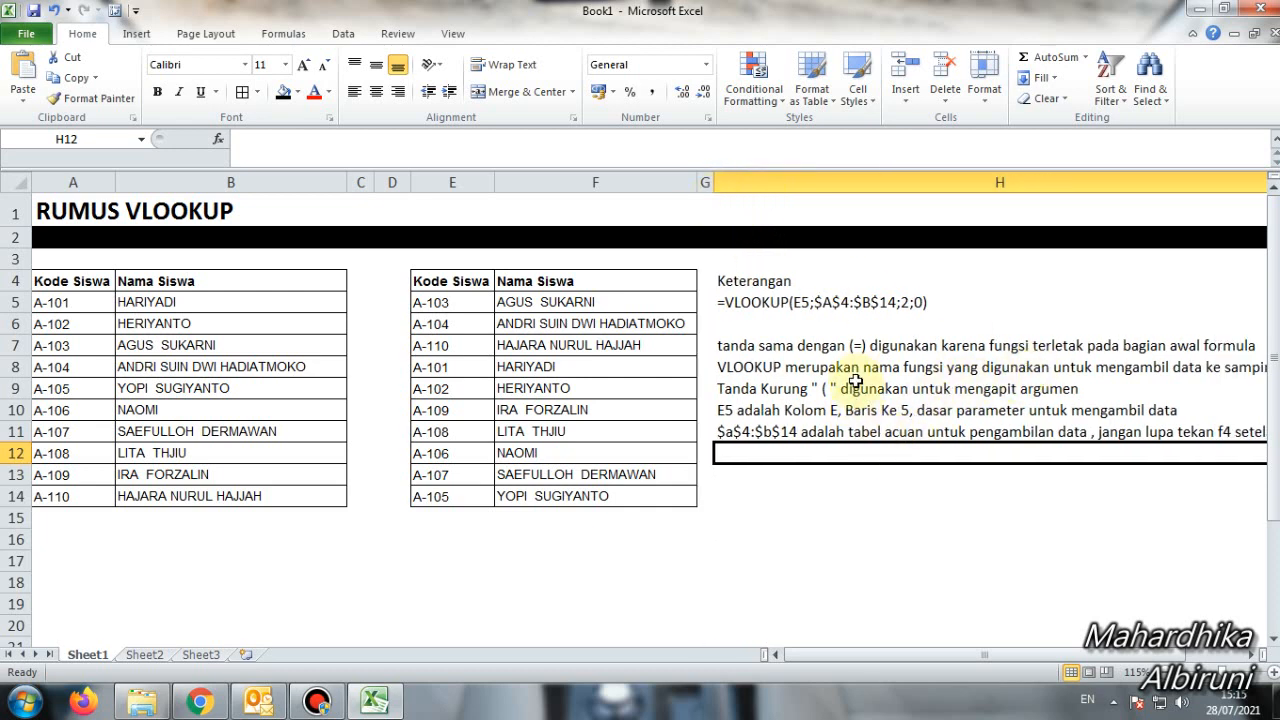
pyautogui.scroll(-1, 908, 465)
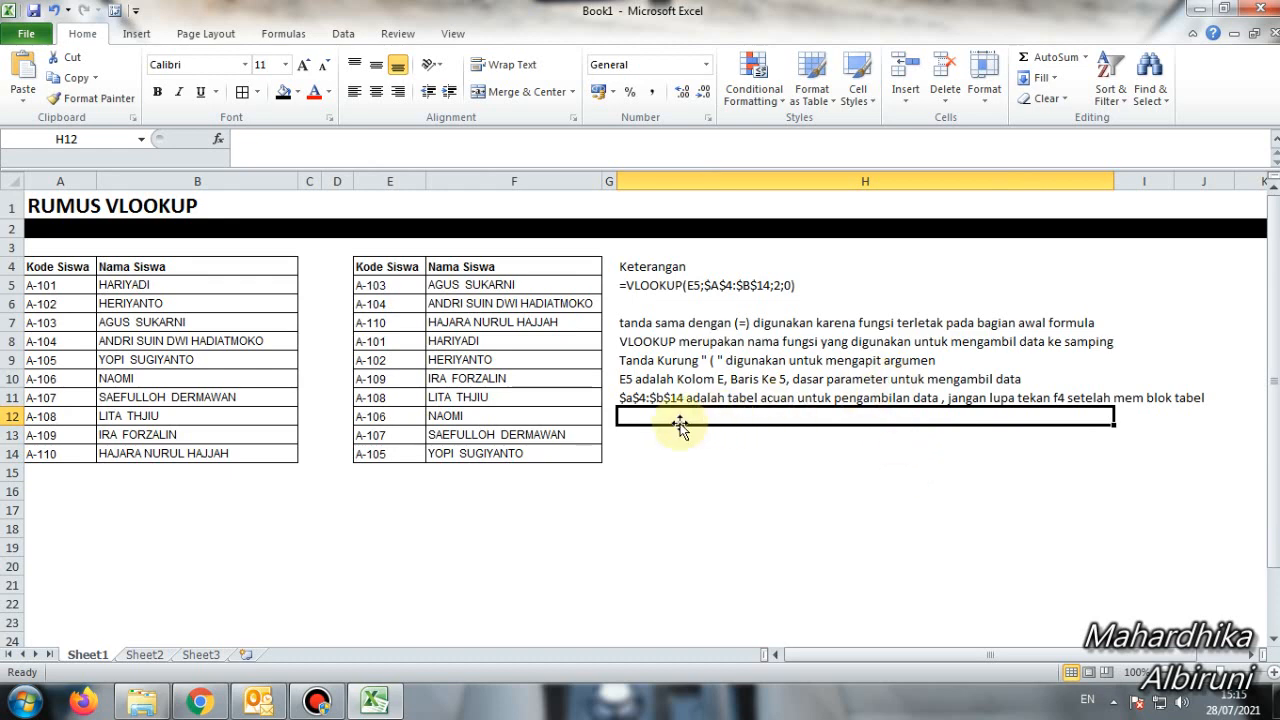
# - Enter the note "2 artinya adalah kolom ke 2 dari tabel acuan" in cell H12
pyautogui.write('2')
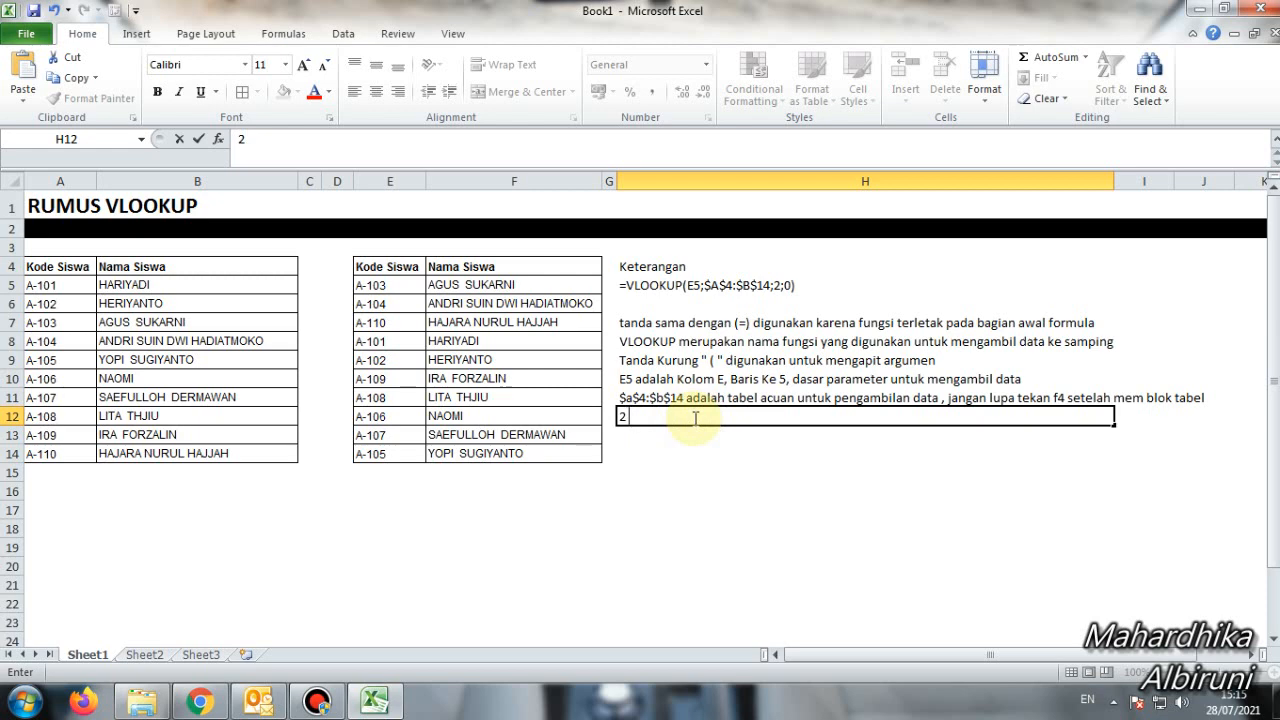
pyautogui.write('artinya adala')
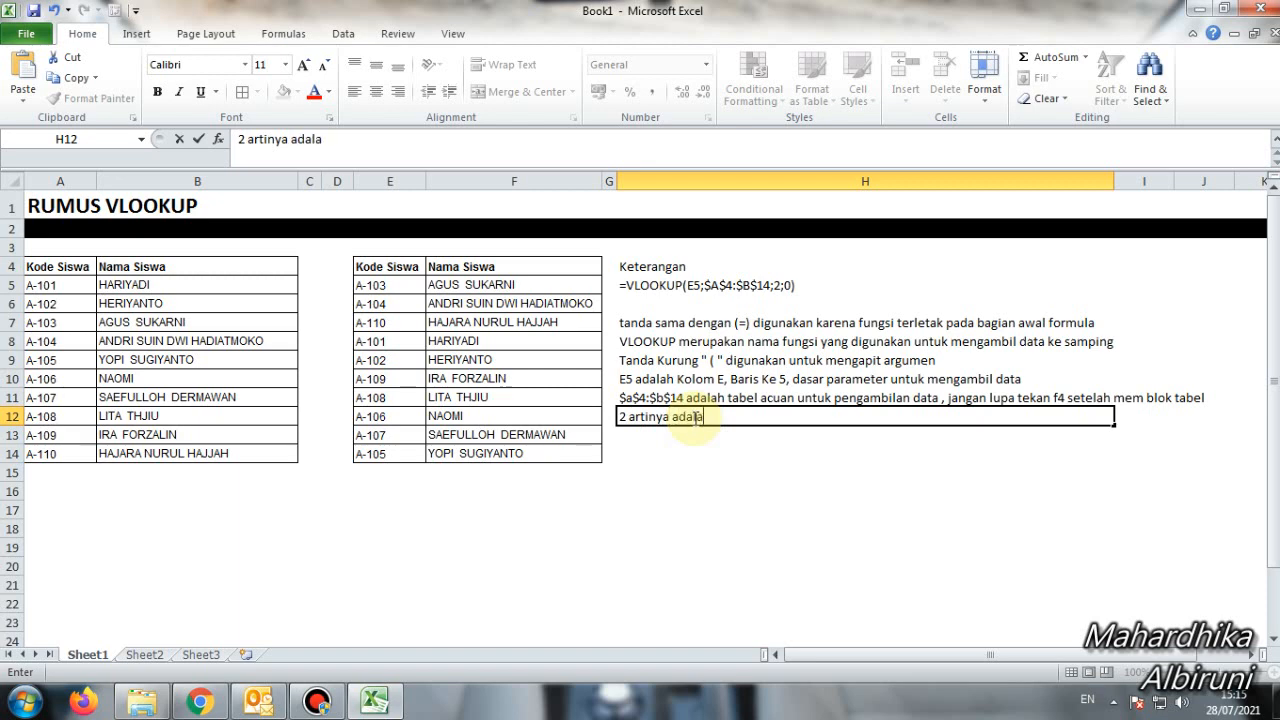
pyautogui.write('h kolom ke 2')
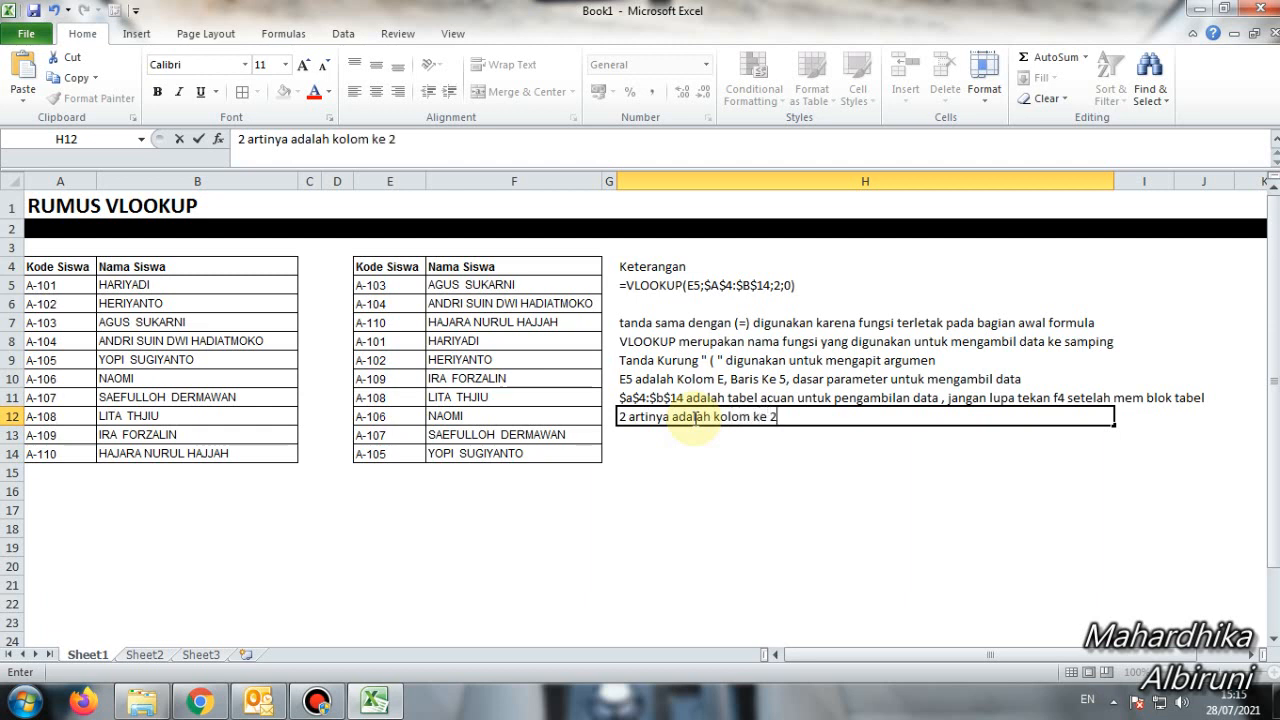
pyautogui.write(' dari tabel acu')
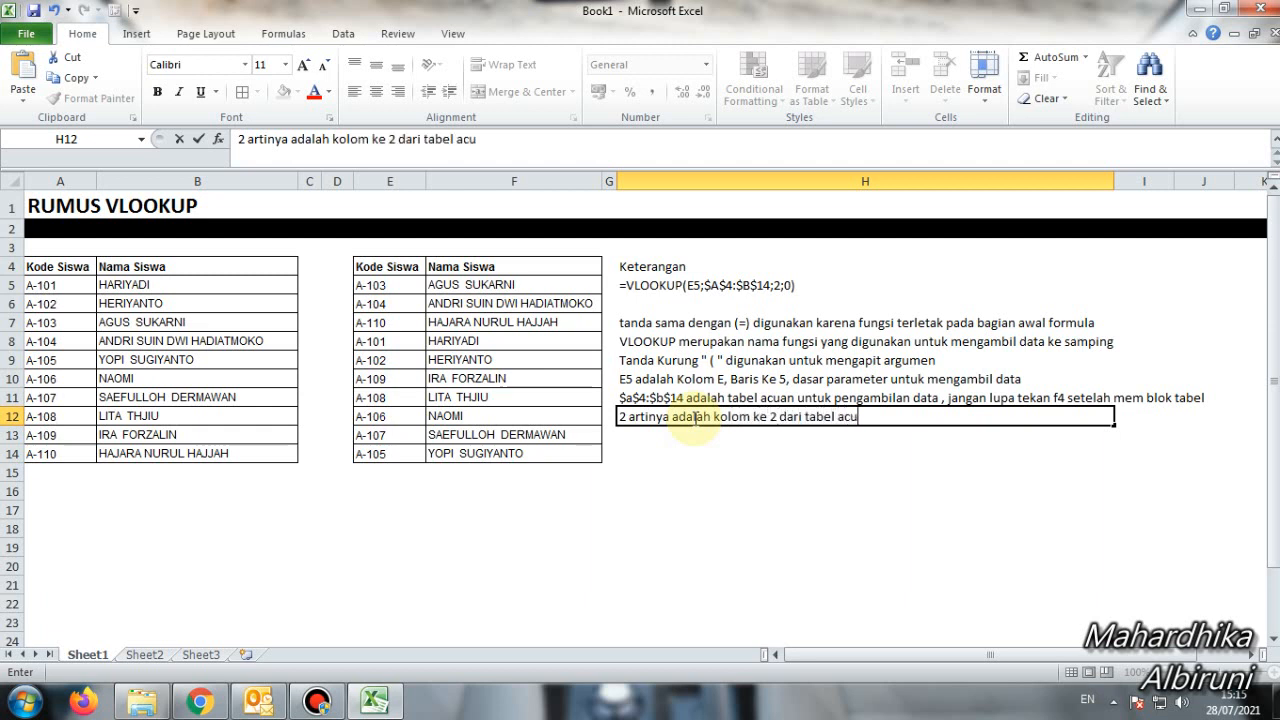
pyautogui.write('an')
pyautogui.press('Return')
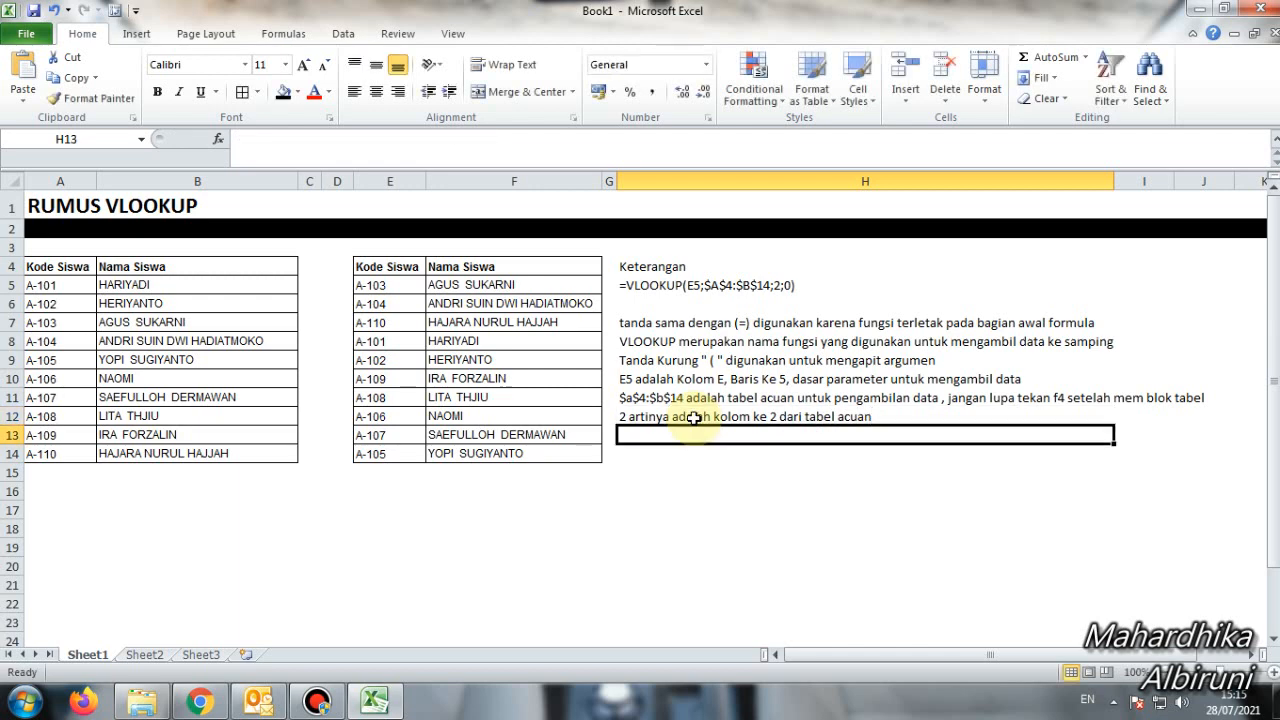
# - Enter the note "0 artinya adalah rangelookup yang berupa nilan (true = 1, false = 0) kita pilih 0" in cell H13
pyautogui.write('0')
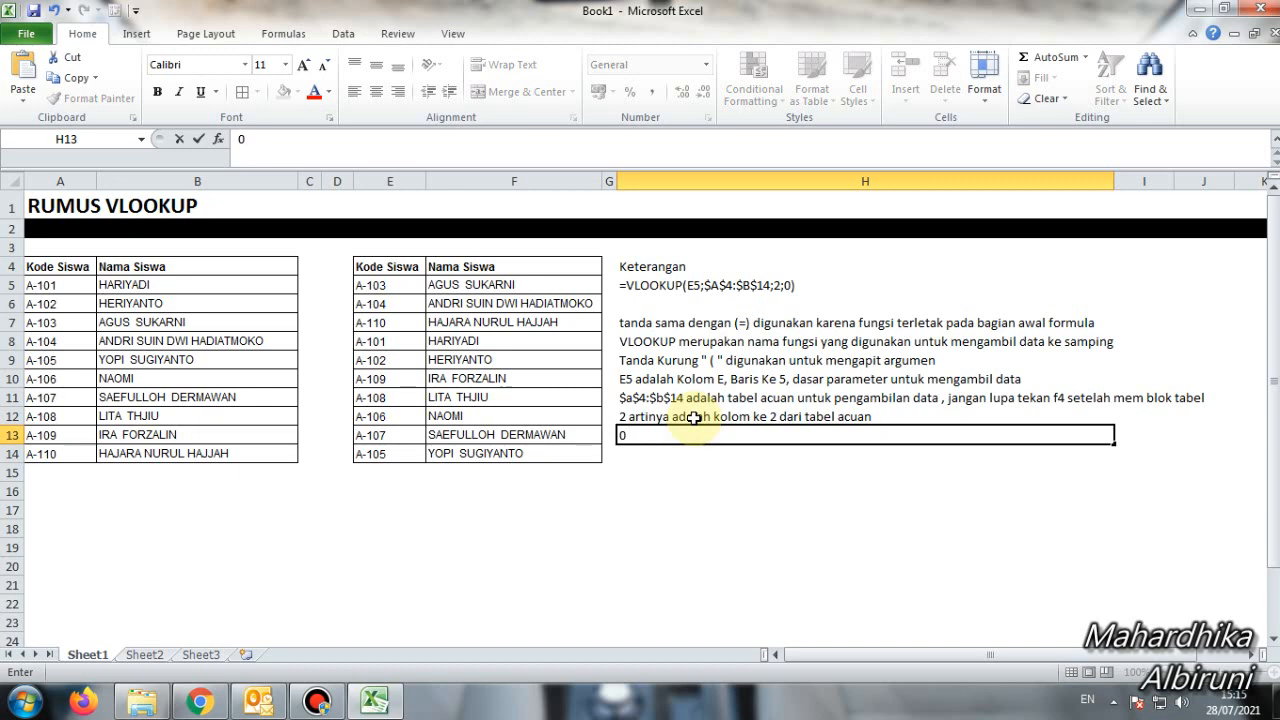
pyautogui.write(' artinya')
pyautogui.write('ad')
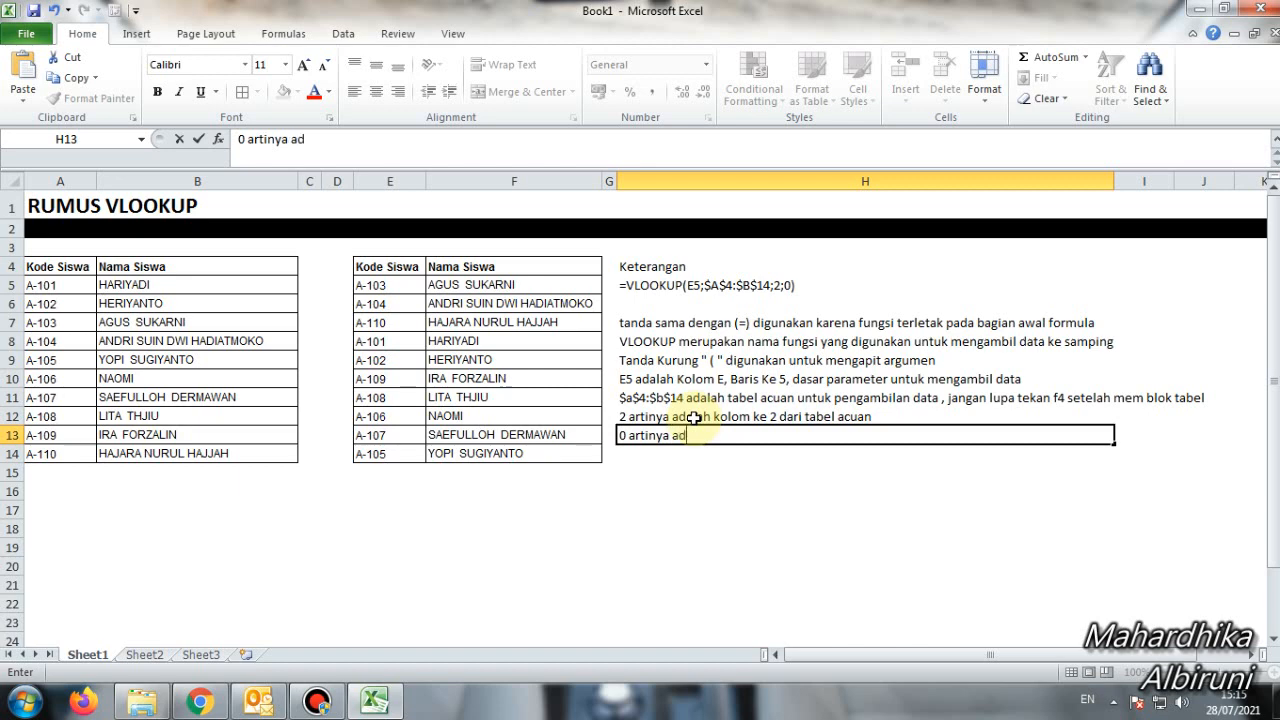
pyautogui.write('alah rangelookup')
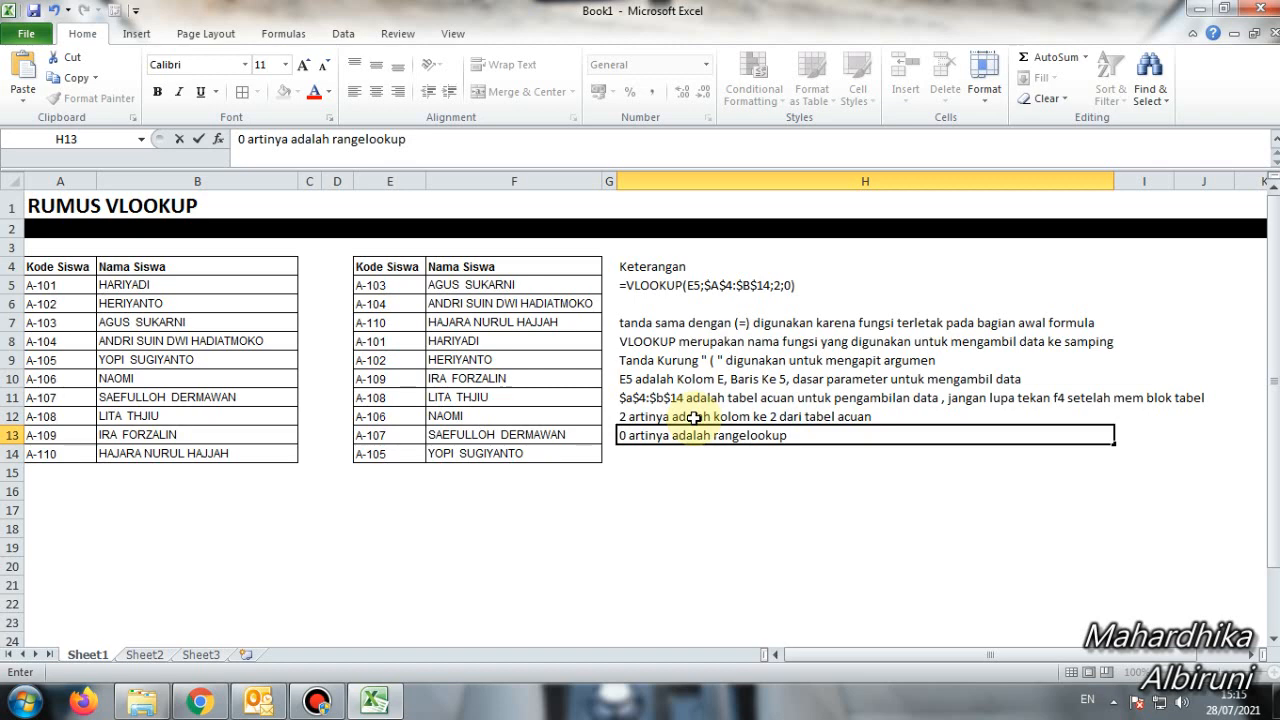
pyautogui.write('yang berupa nil')
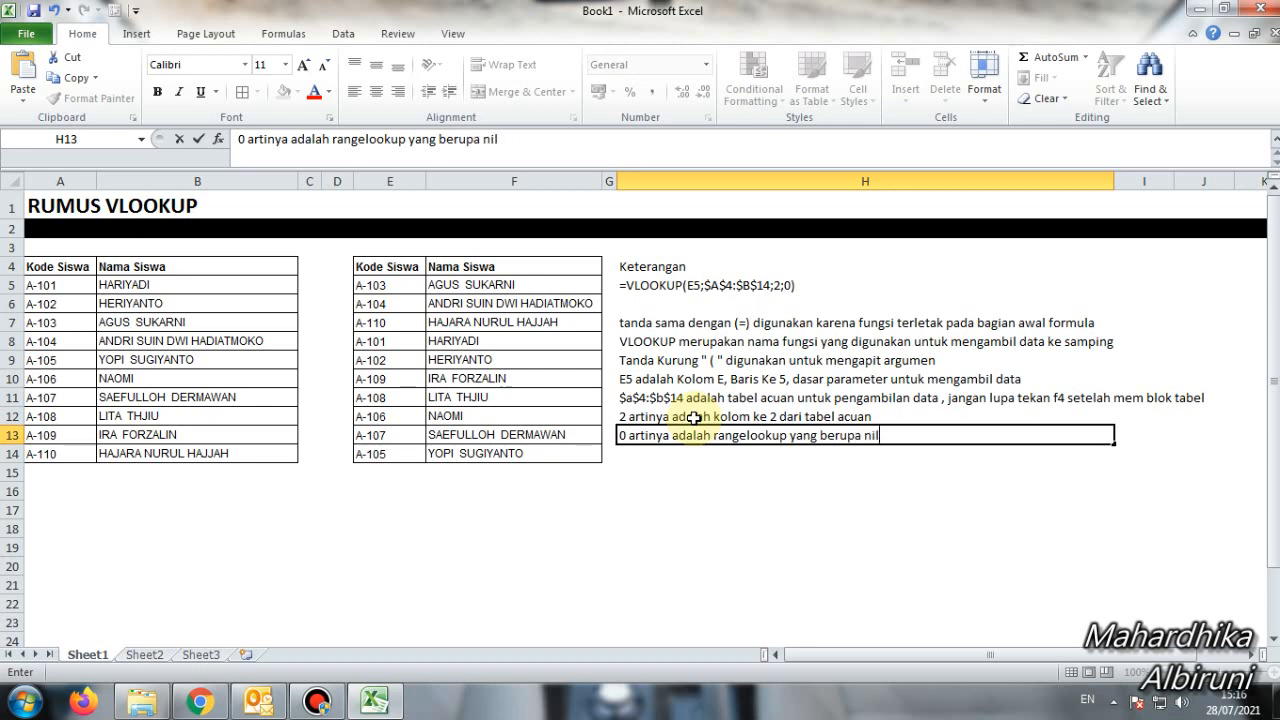
pyautogui.write('an (true = 1, false')
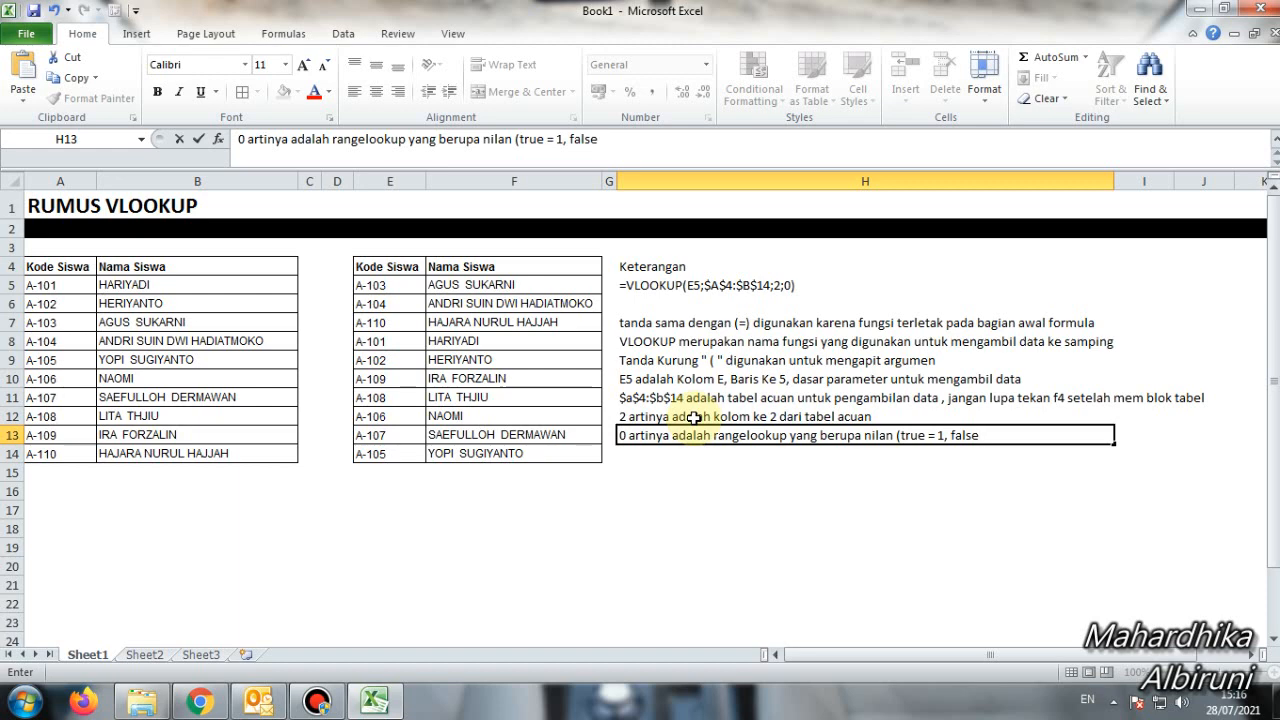
pyautogui.write(' = 0) kita pil')
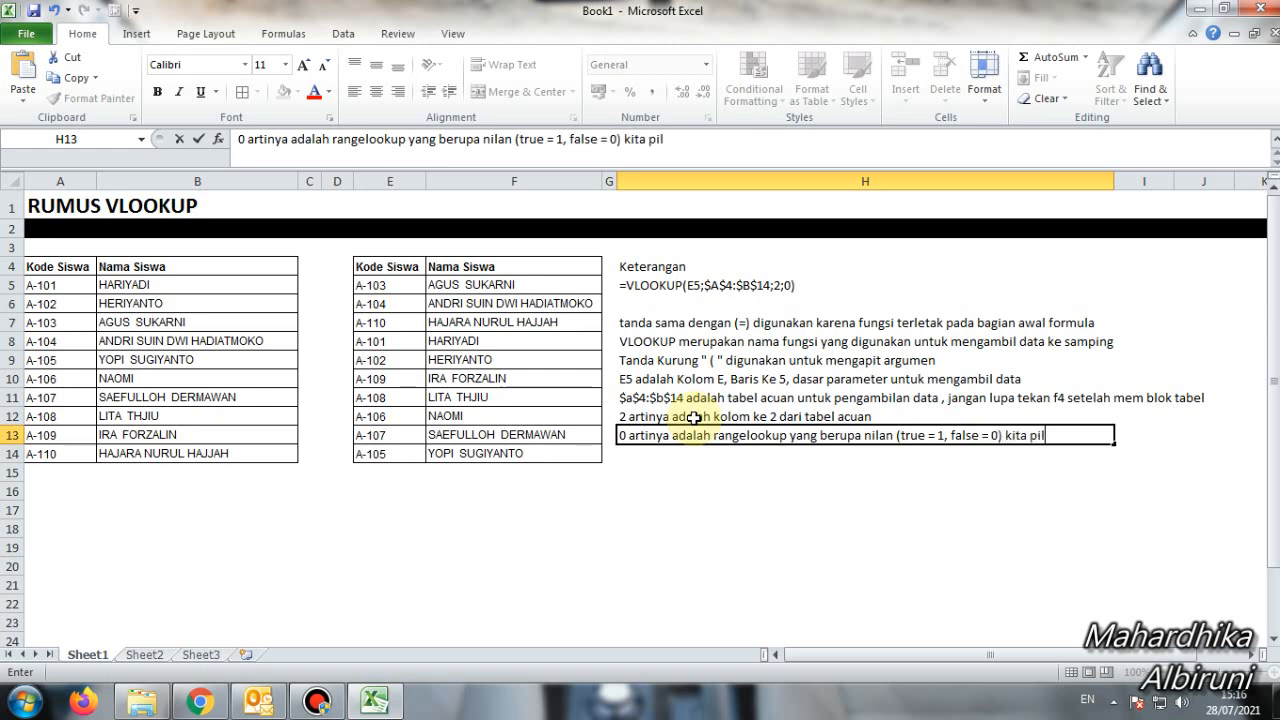
pyautogui.write('ih 0')
pyautogui.press('Return')
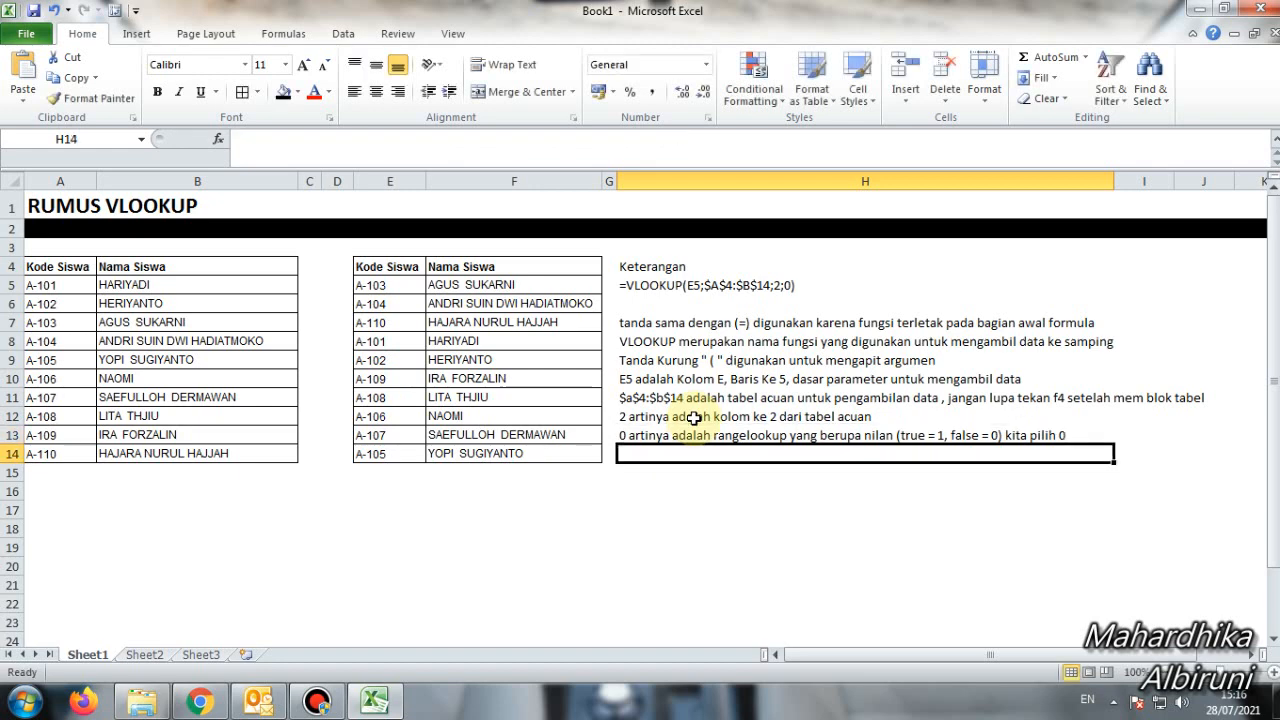
# - Enter the note "tanda titik koma (;) dipakai untuk memisahkan argumen, dalam kasus tertentu tanda yang digunakan" in cell H14
pyautogui.write('tanda titik')
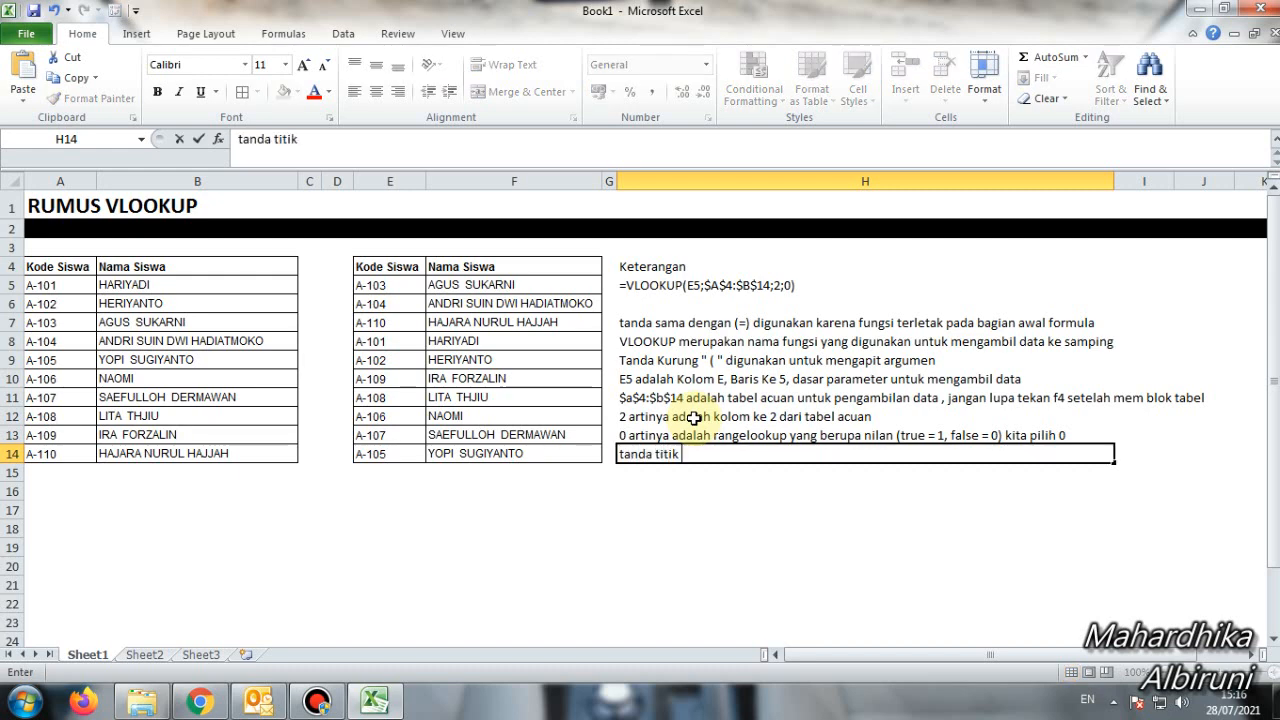
pyautogui.write(' koma (;) dipak')
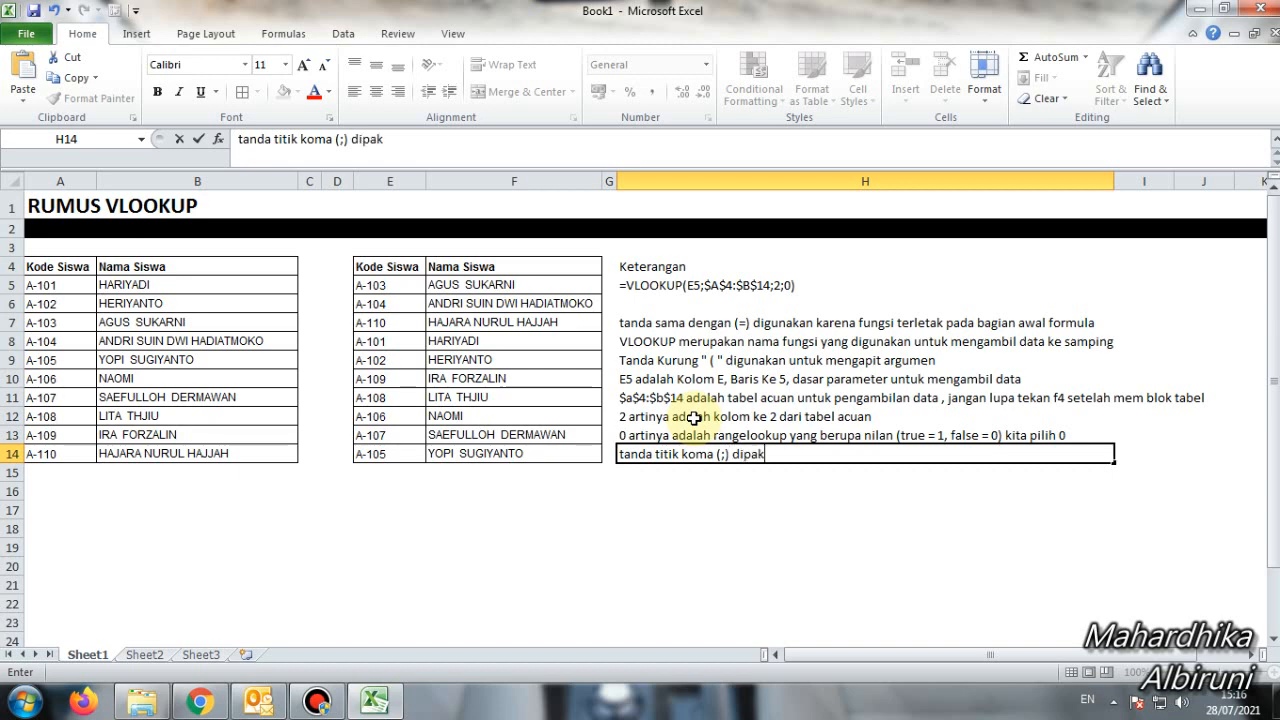
pyautogui.write('ai untuk memm')
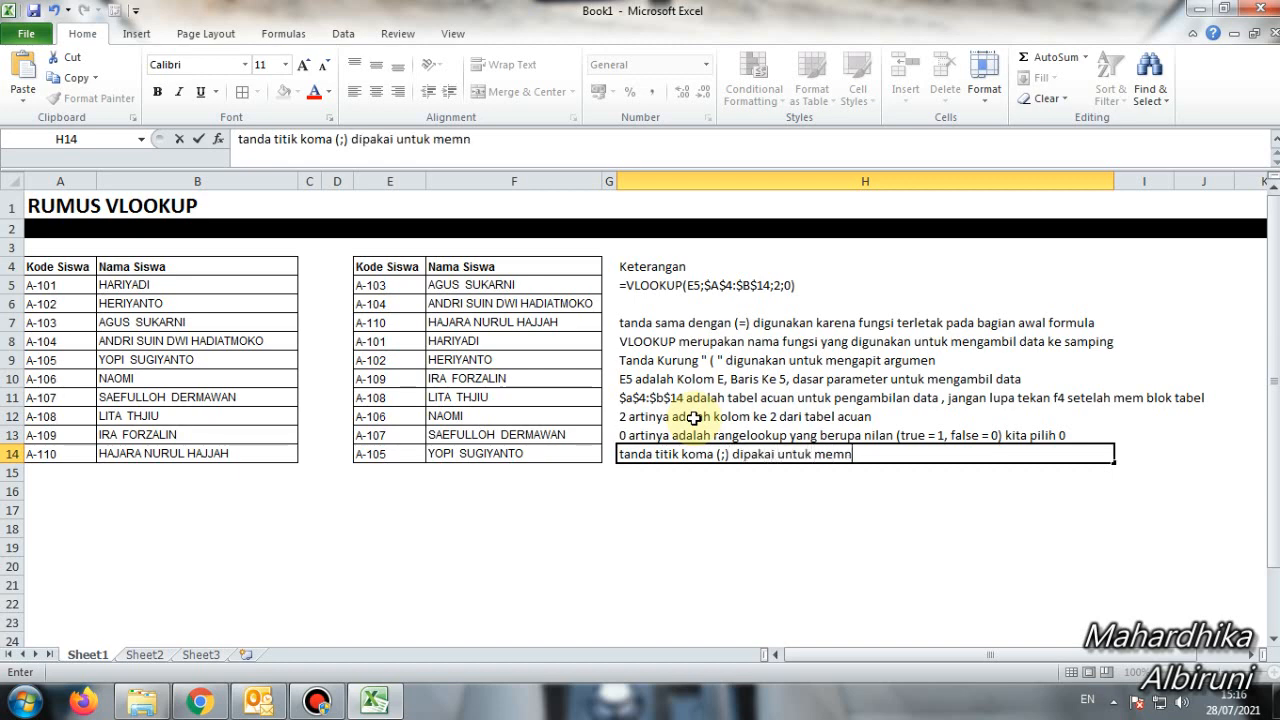
pyautogui.press('BackSpace')
pyautogui.write('isahkan argumen')
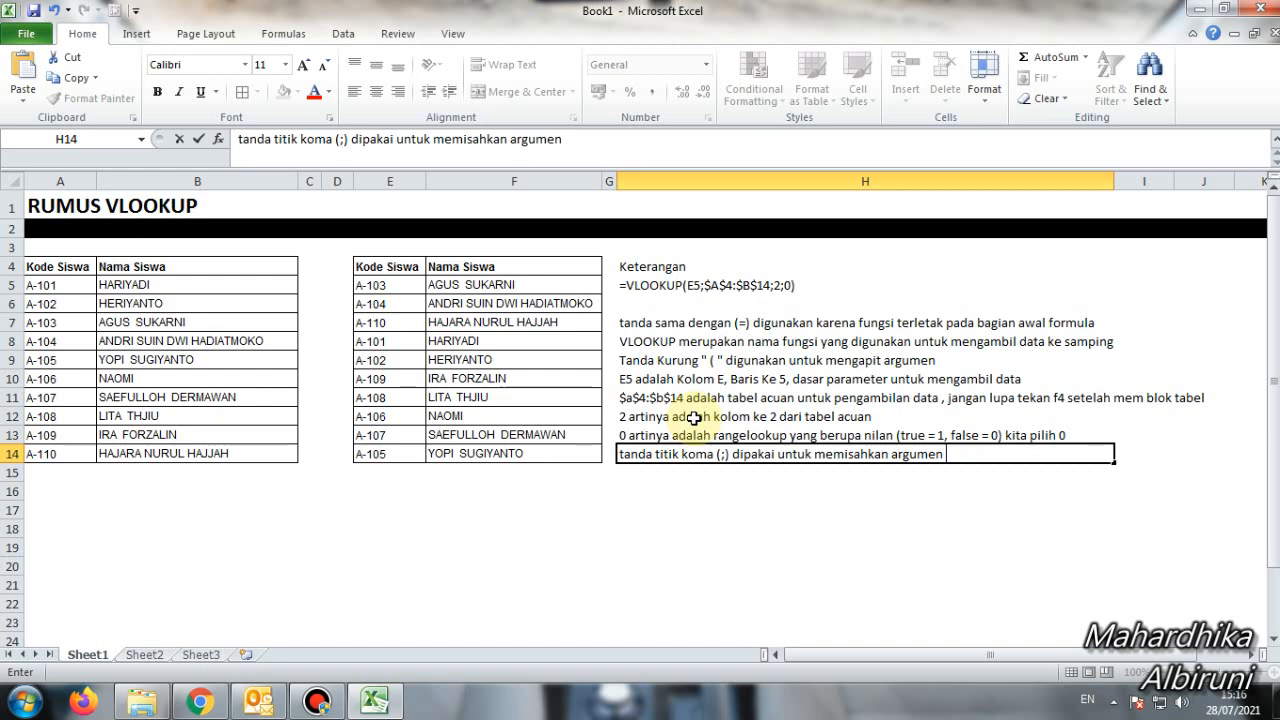
pyautogui.write('dalam kasus ')
pyautogui.write('termi')
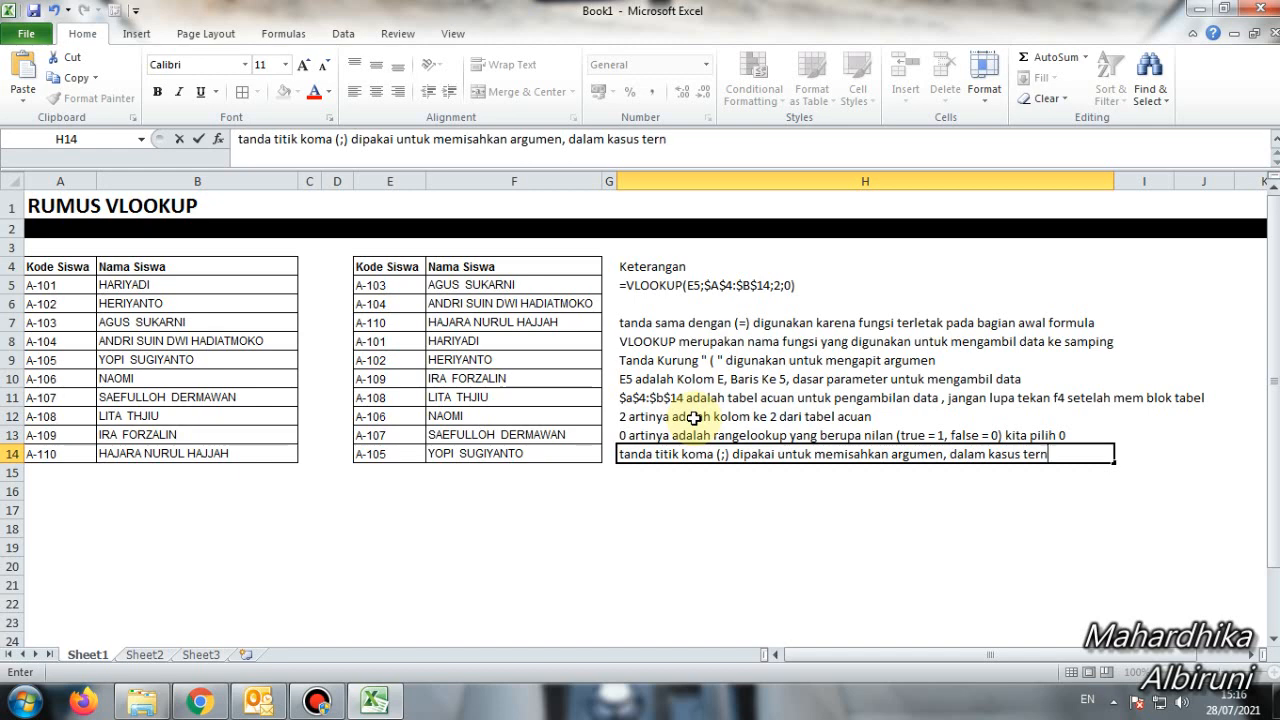
pyautogui.press('BackSpace')
pyautogui.press('BackSpace')
pyautogui.write('tentu')
pyautogui.write('tanda ya')
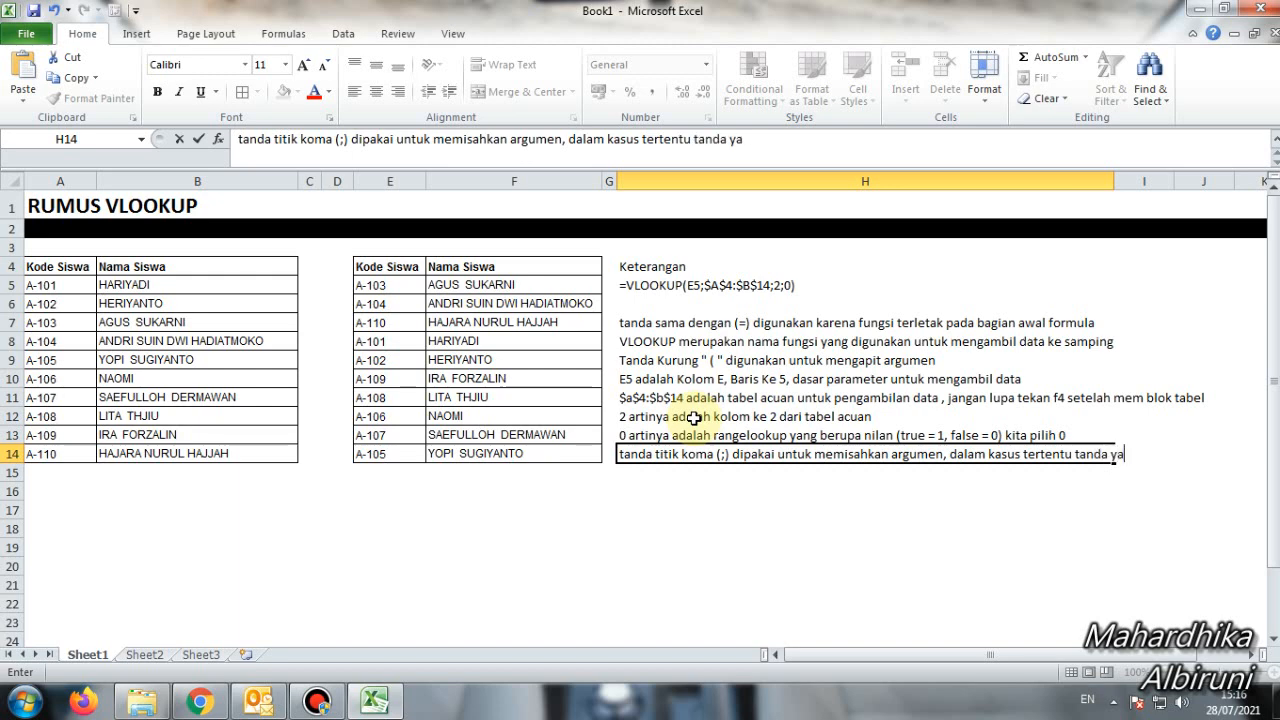
pyautogui.write('ng digunakan')
pyautogui.press('Return')
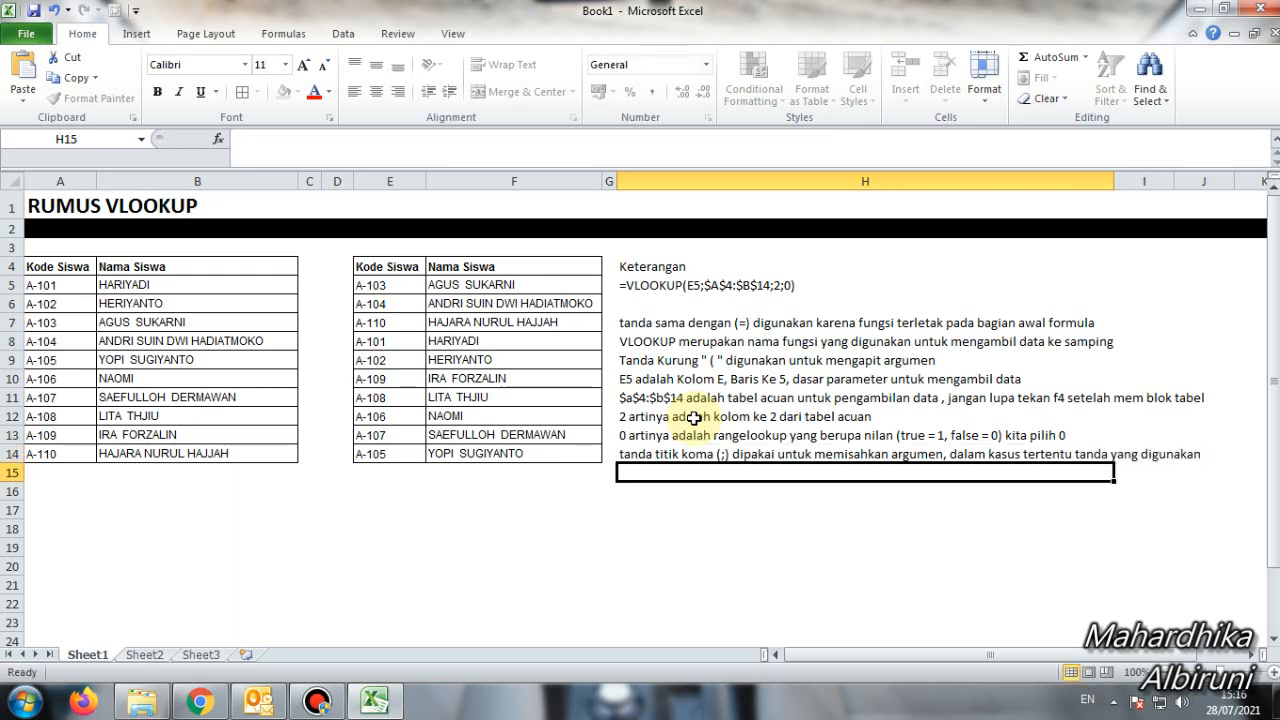
# - Continue the note in cell H15 with "untuk memisahkan argumen adalah koma (,) tergantung pada setting regional di komputer"
pyautogui.write('untuk ')
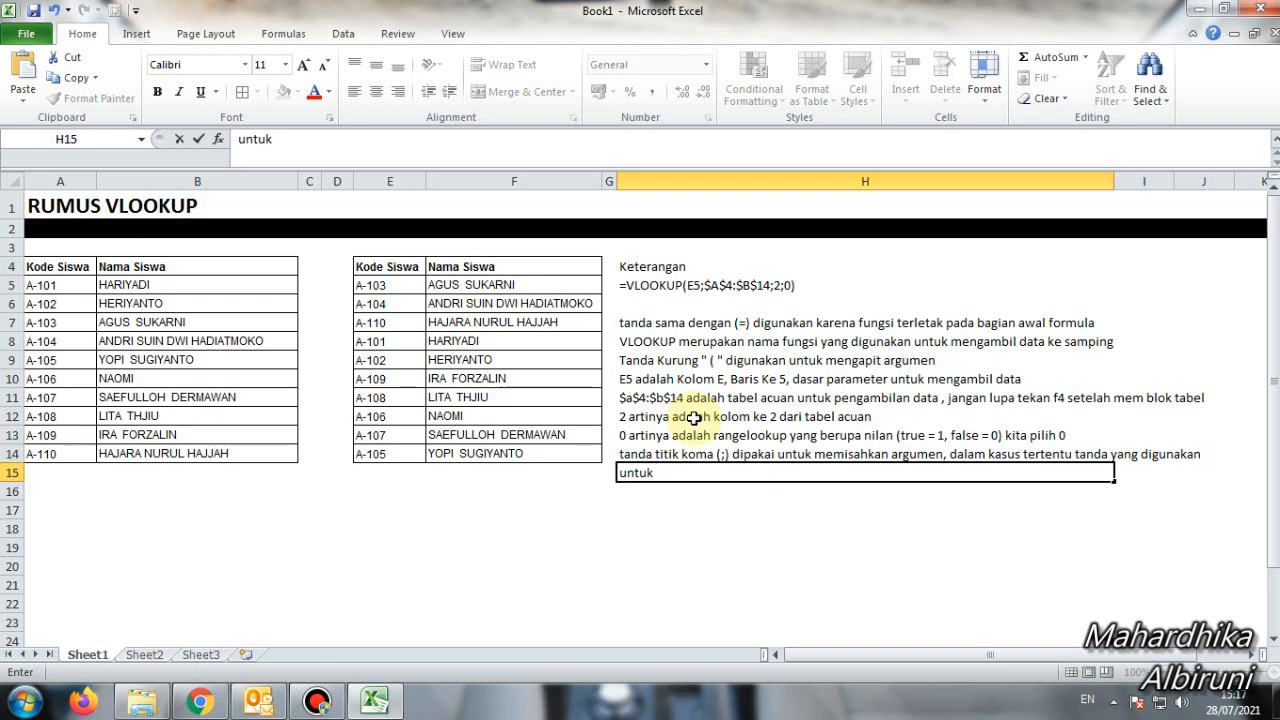
pyautogui.write('memisahkan ar')
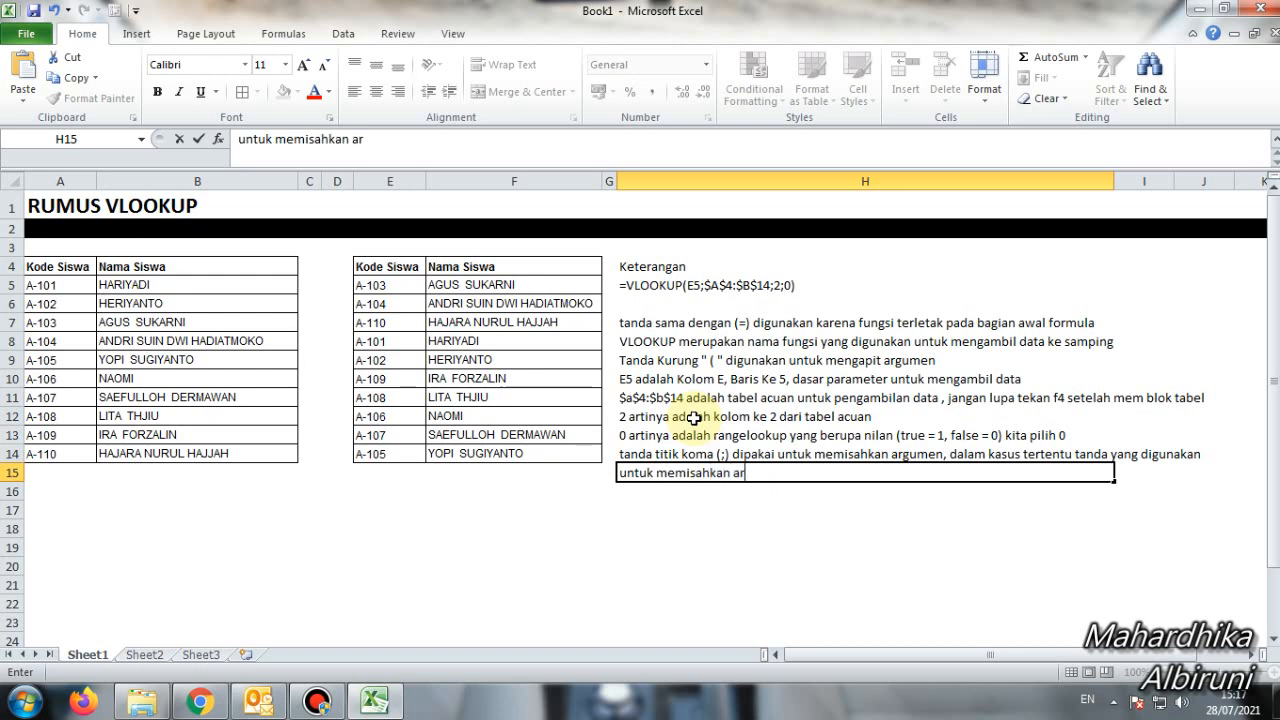
pyautogui.write('gumen ada')
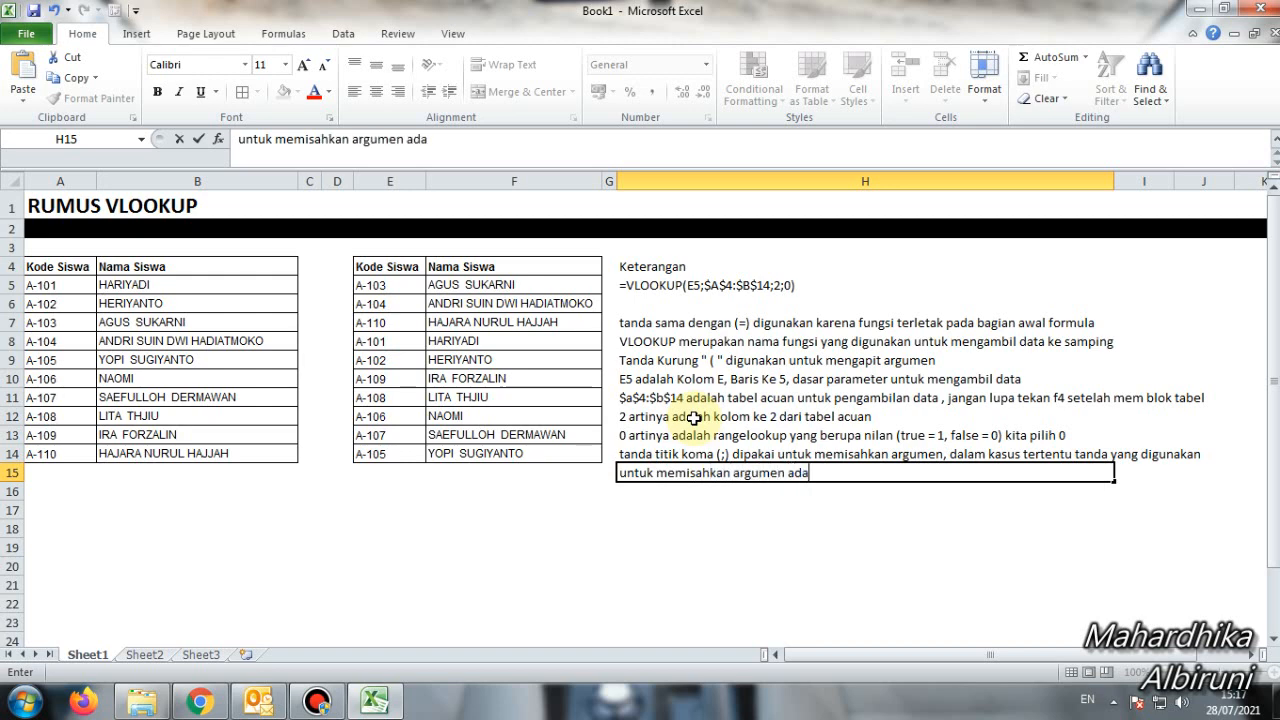
pyautogui.write('lah koma (')
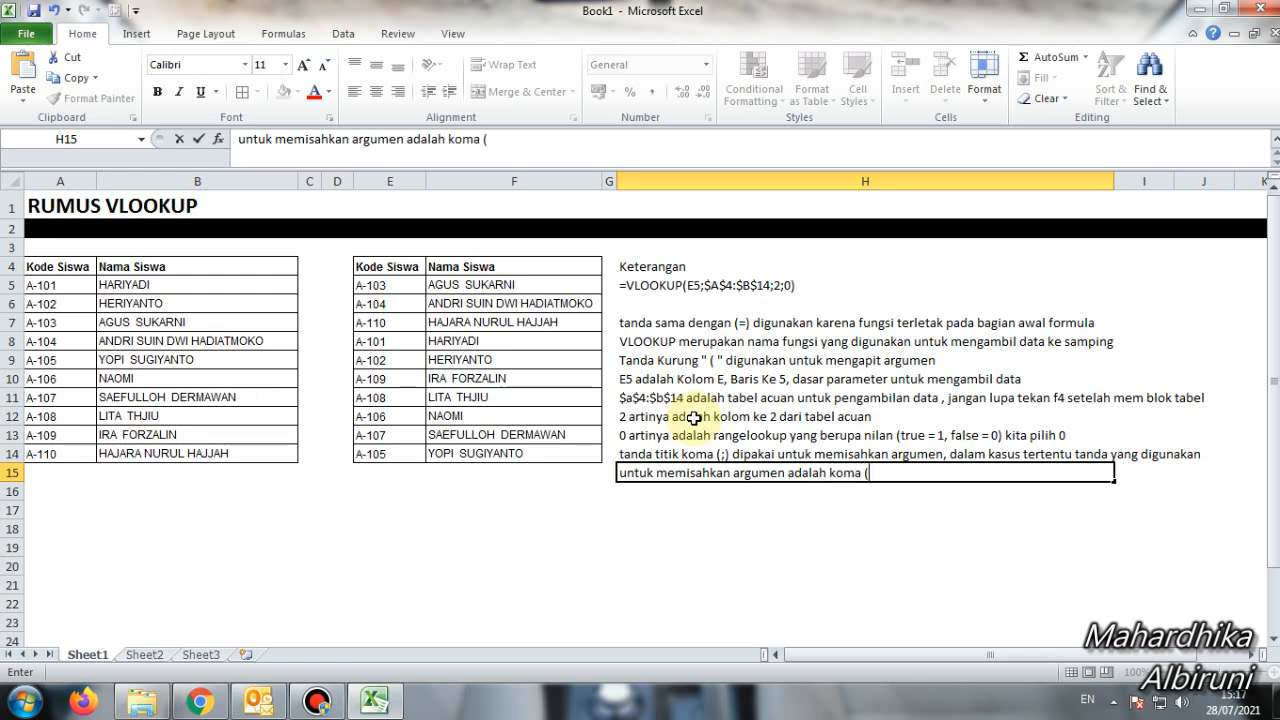
pyautogui.write(',)')
pyautogui.write('tergantun')
pyautogui.write('pada setti')
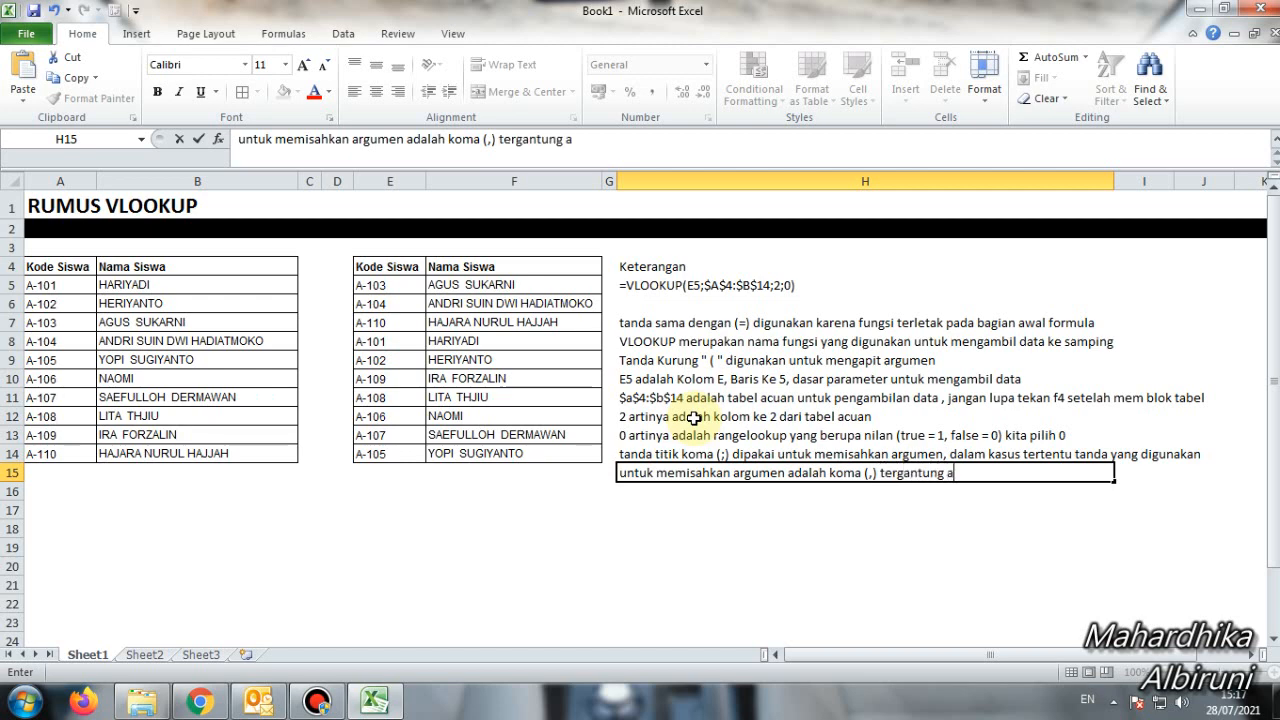
pyautogui.write('ng')
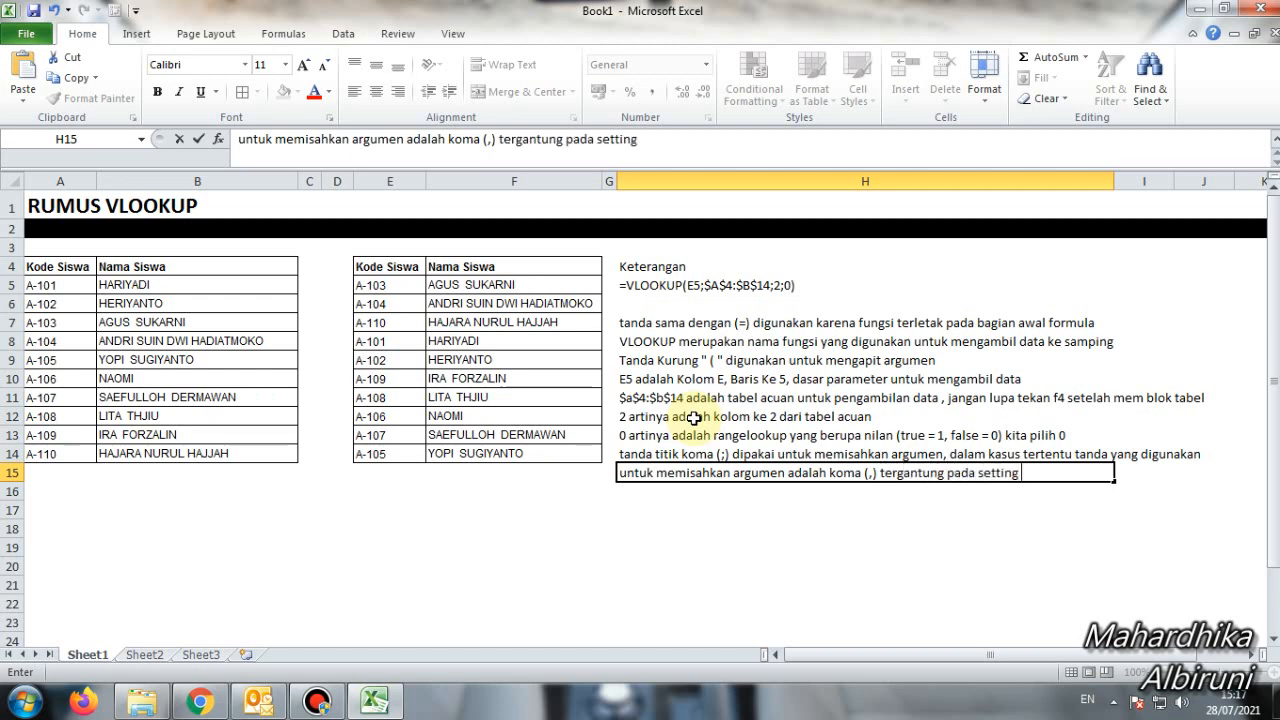
pyautogui.write(' regional di komputer')
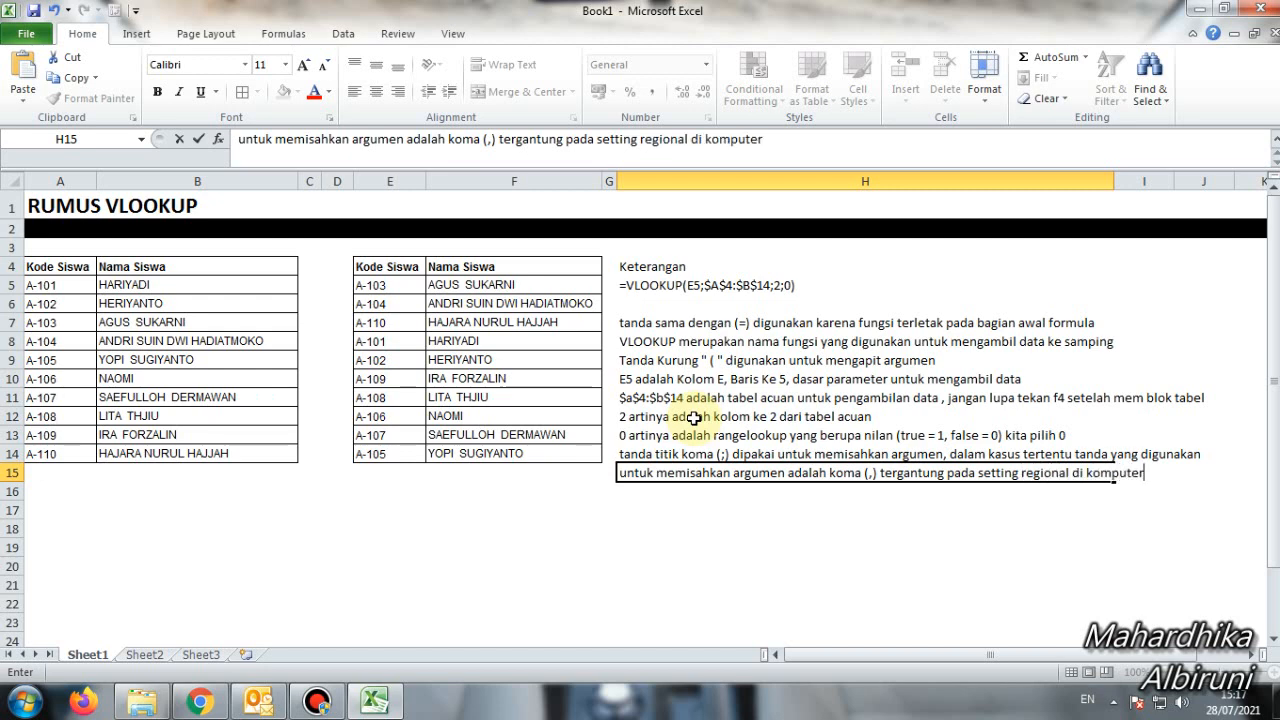
pyautogui.press('Return')
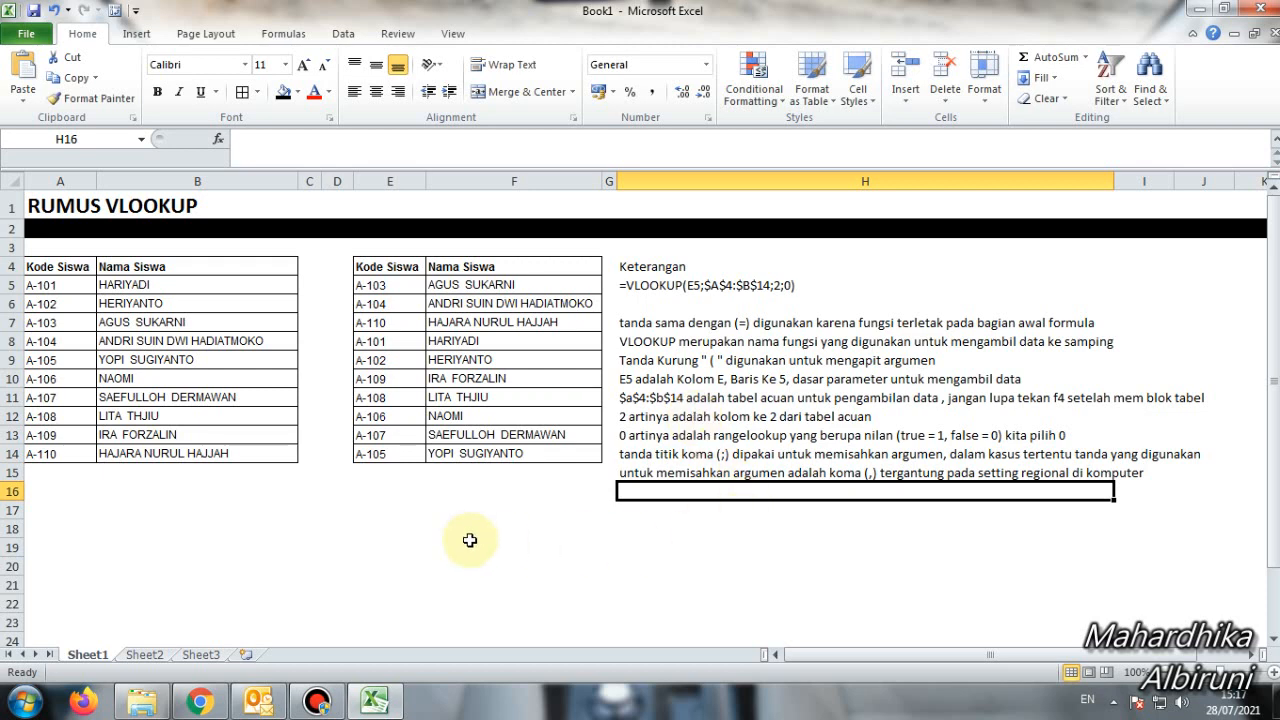
# - Enter the closing text "SELAMAT MENCOBA" in cell H18, below the formula notes
pyautogui.click(658, 524)
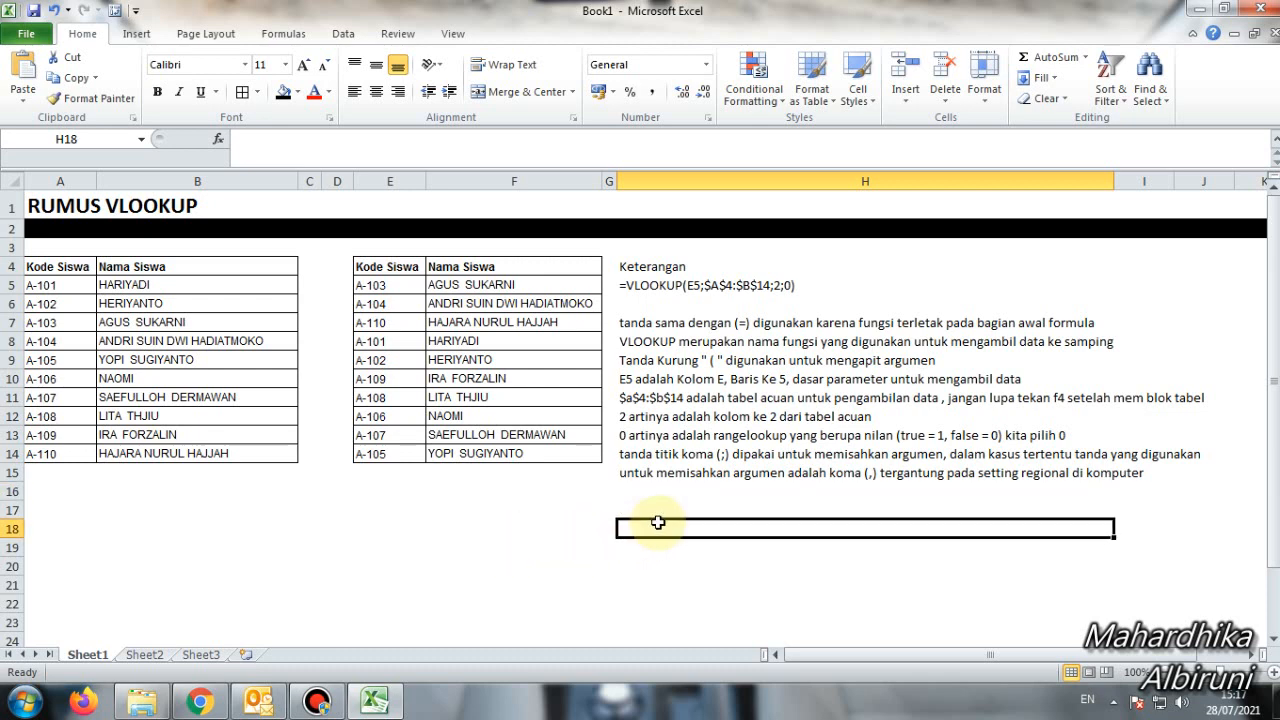
pyautogui.write('SELAMAT')
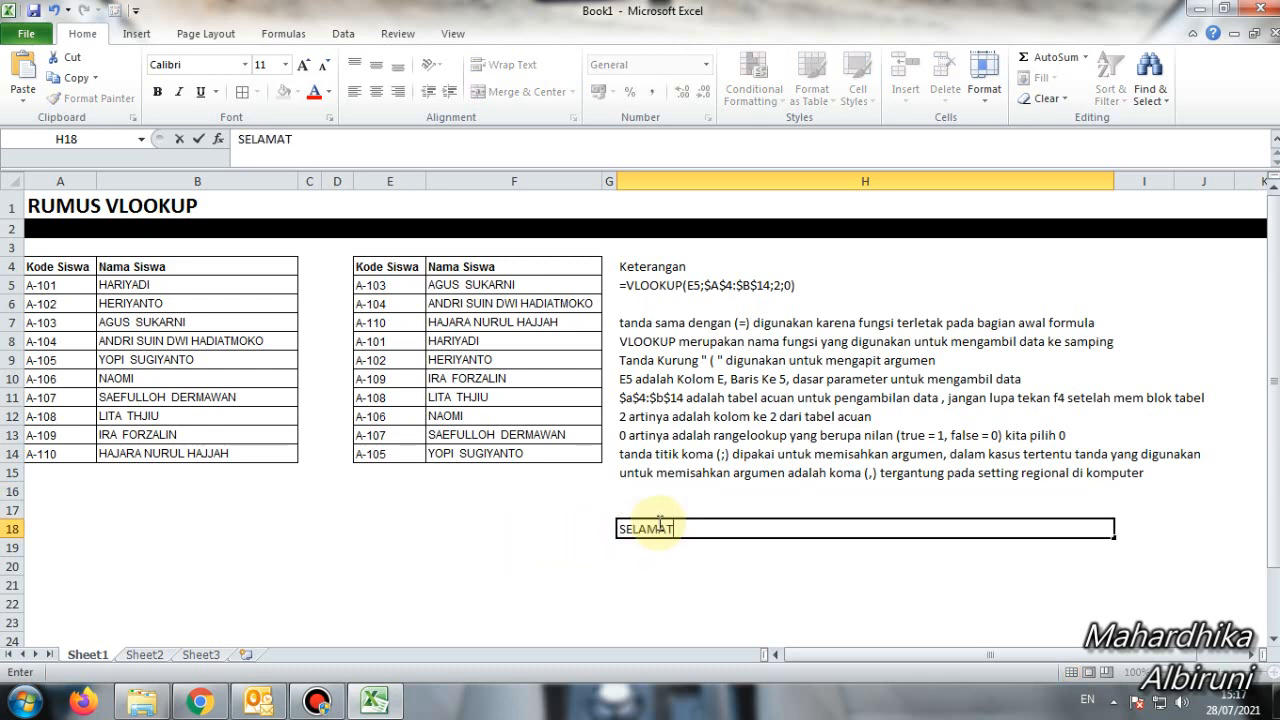
pyautogui.write(' MENCOBA')
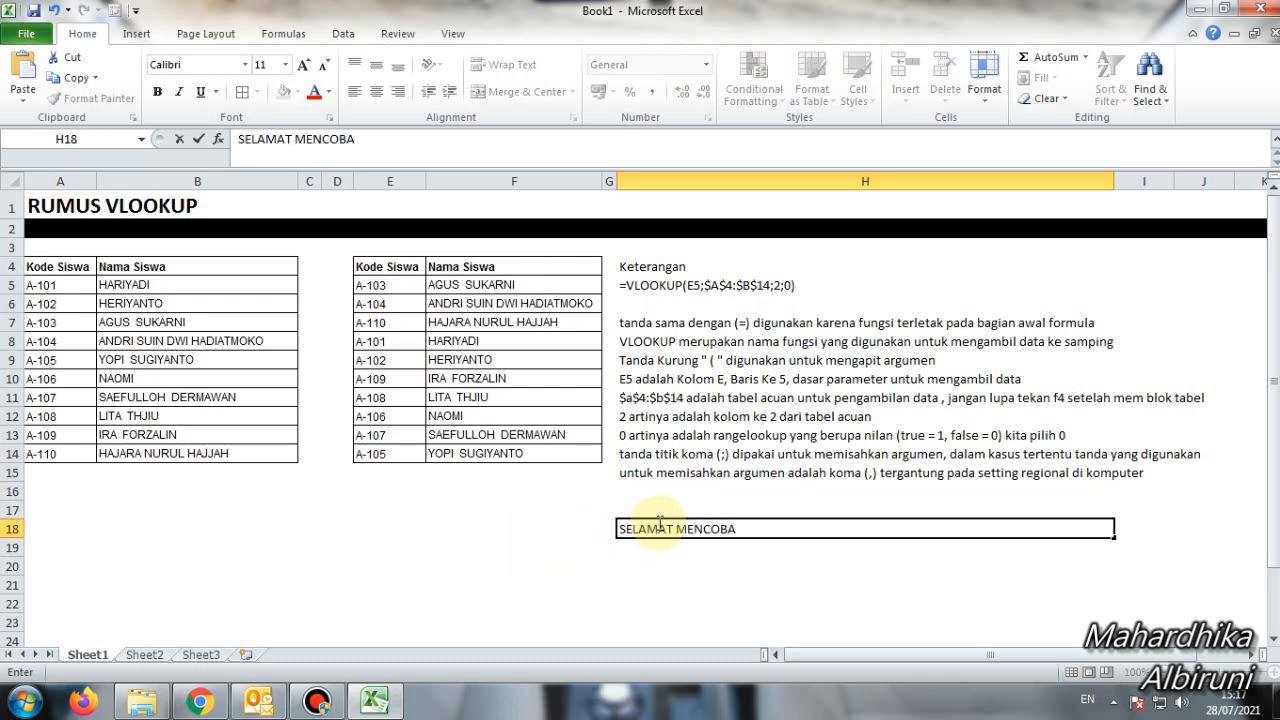
pyautogui.click(706, 600)
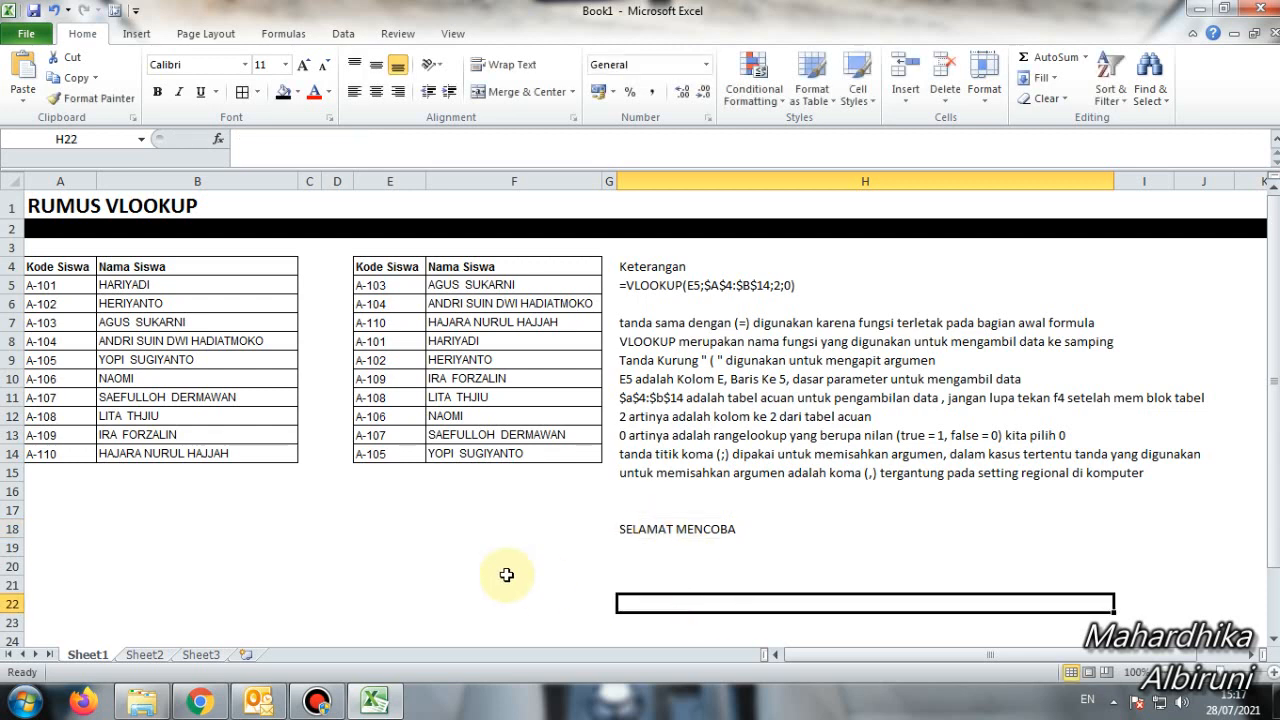